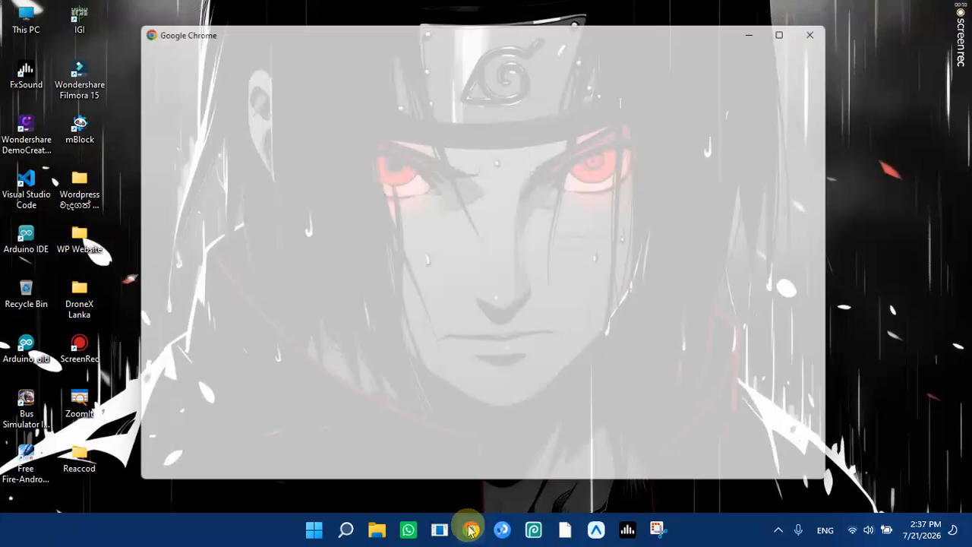
# Open Chrome with the chosen profile and search Google for 'xampp download'.
pyautogui.click(293, 342)
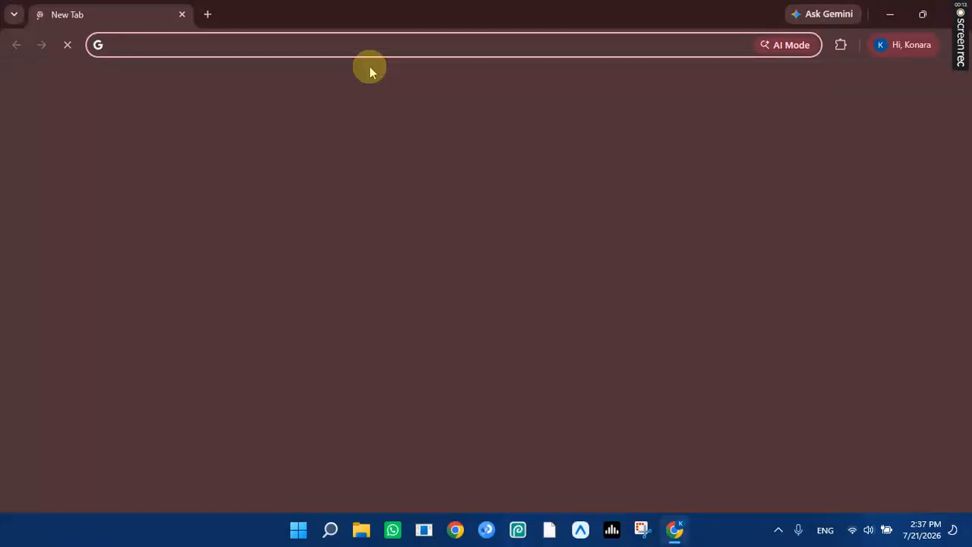
pyautogui.write('xa')
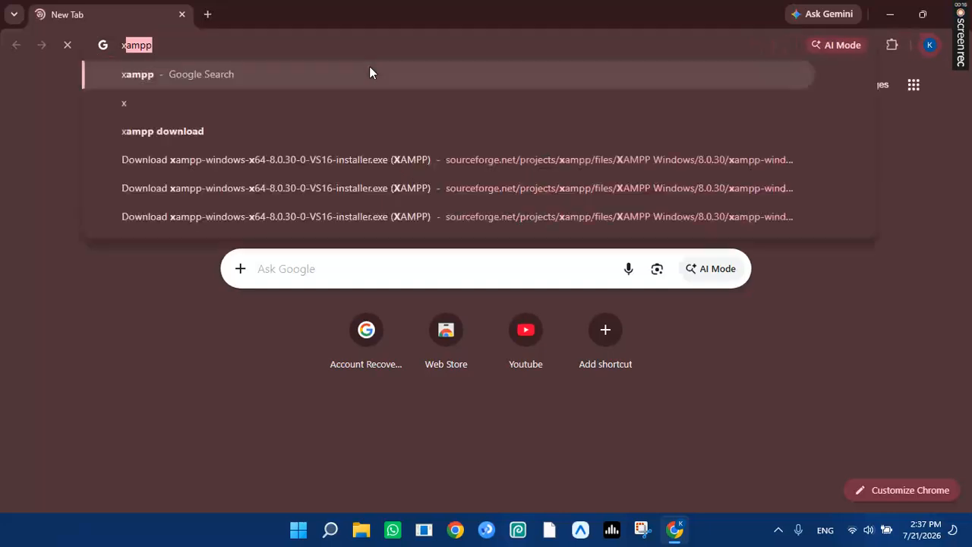
pyautogui.press('Down')
pyautogui.press('Return')
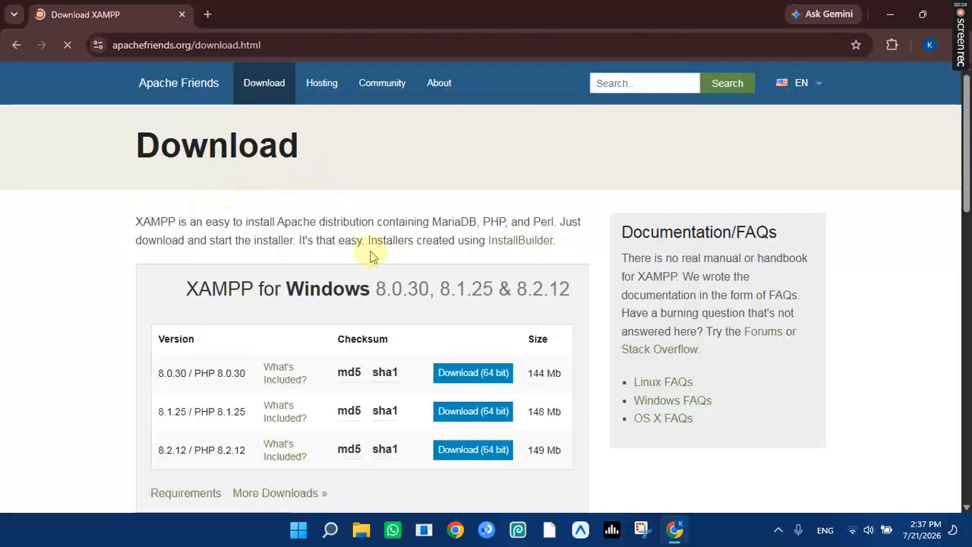
# Download the 64-bit XAMPP 8.0.30 Windows installer from the Apache Friends page.
pyautogui.scroll(-2, 325, 195)
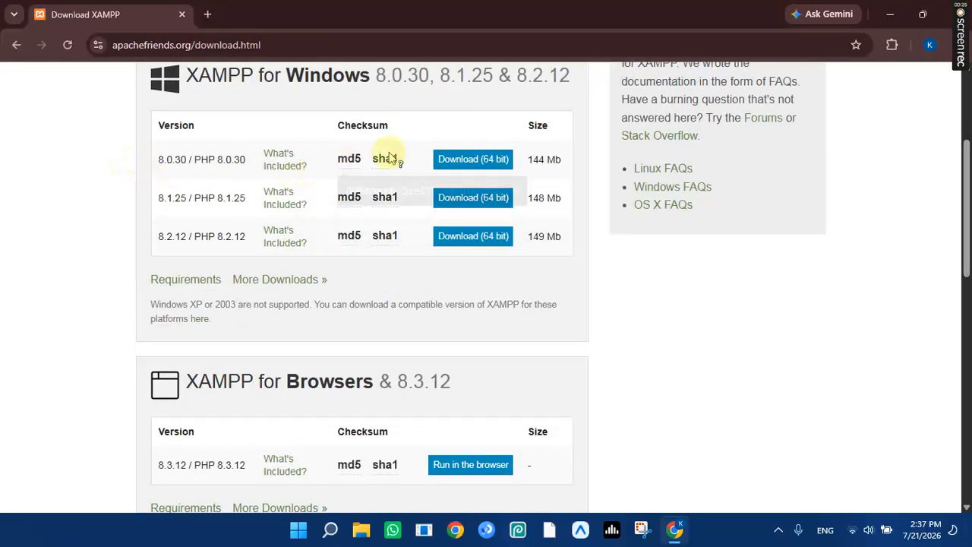
pyautogui.scroll(3, 456, 156)
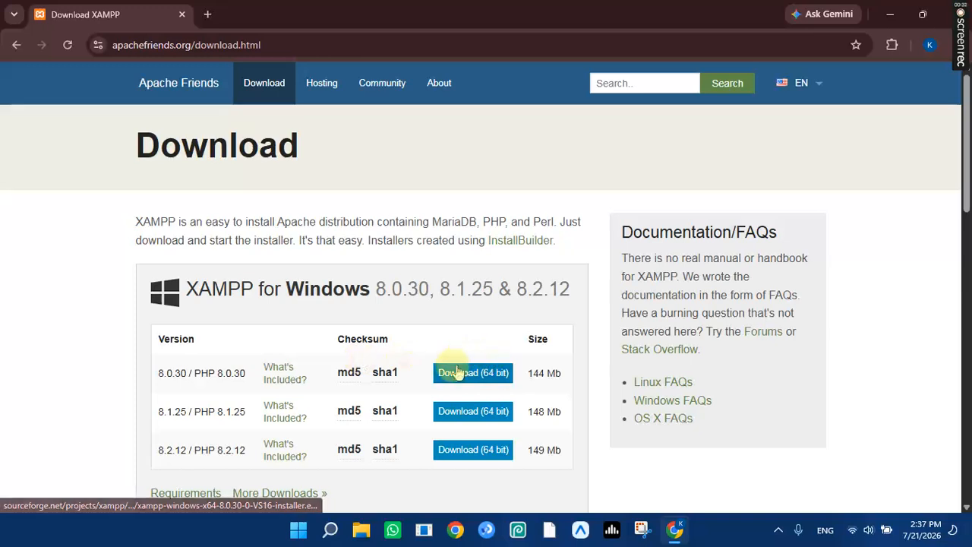
pyautogui.click(456, 372)
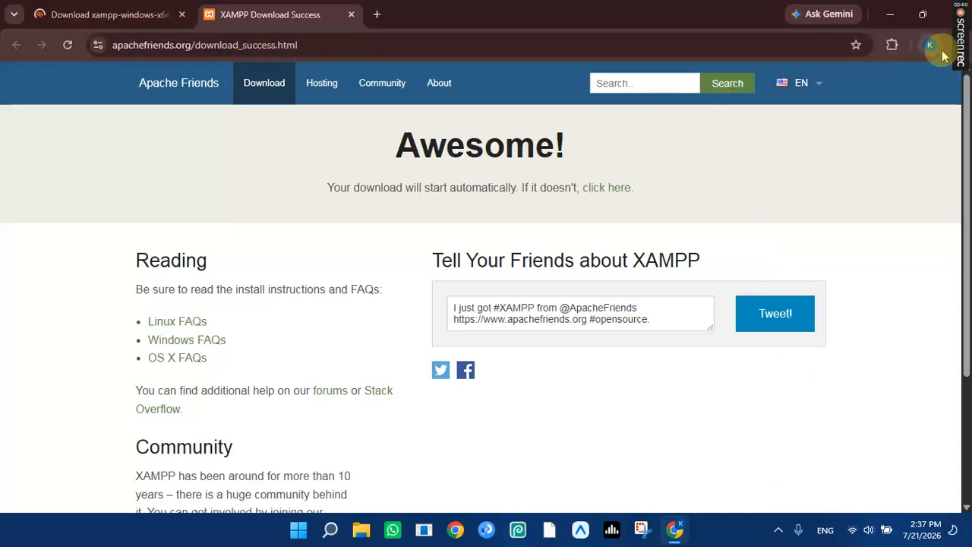
pyautogui.moveTo(968, 47)
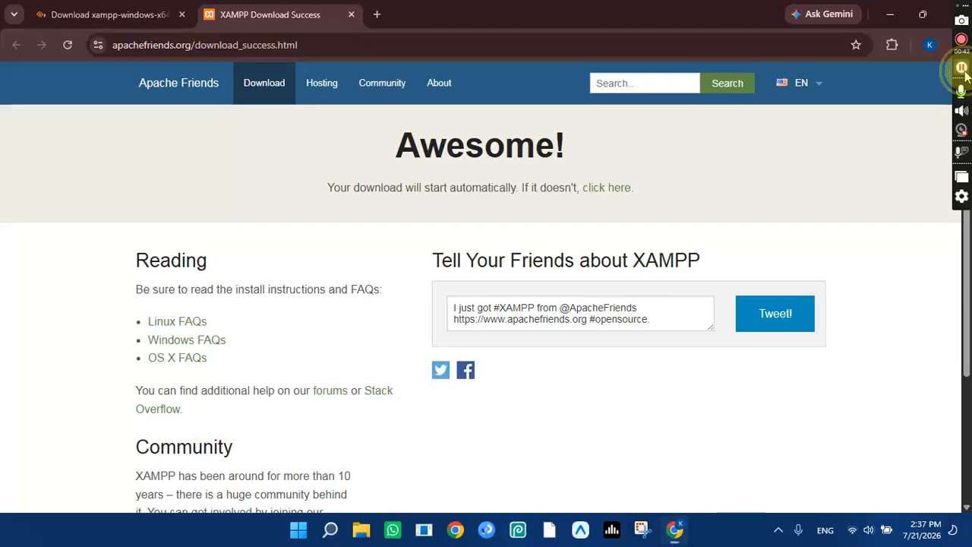
pyautogui.click(964, 72)
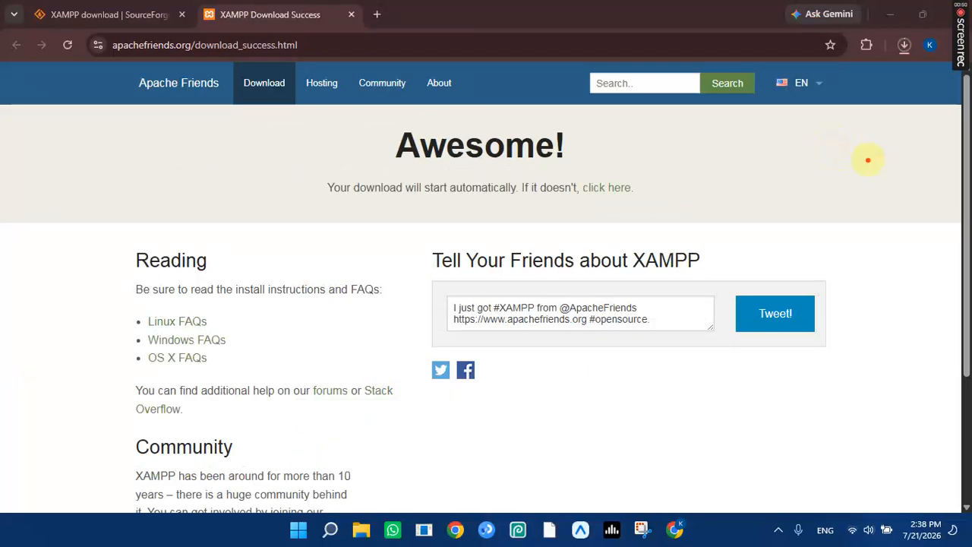
pyautogui.moveTo(868, 160)
pyautogui.mouseDown()
pyautogui.moveTo(896, 65)
pyautogui.moveTo(875, 87)
pyautogui.moveTo(895, 68)
pyautogui.moveTo(915, 87)
pyautogui.mouseUp()
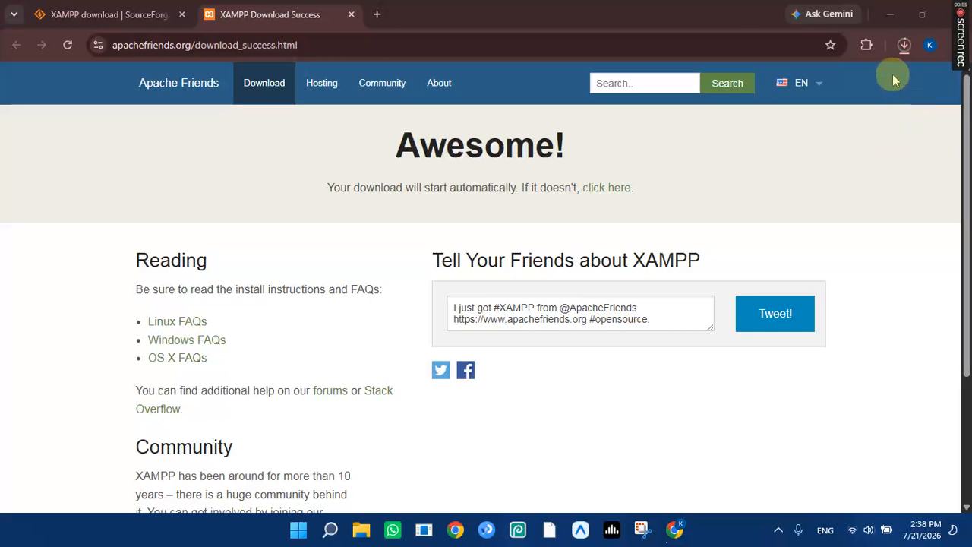
pyautogui.click(360, 532)
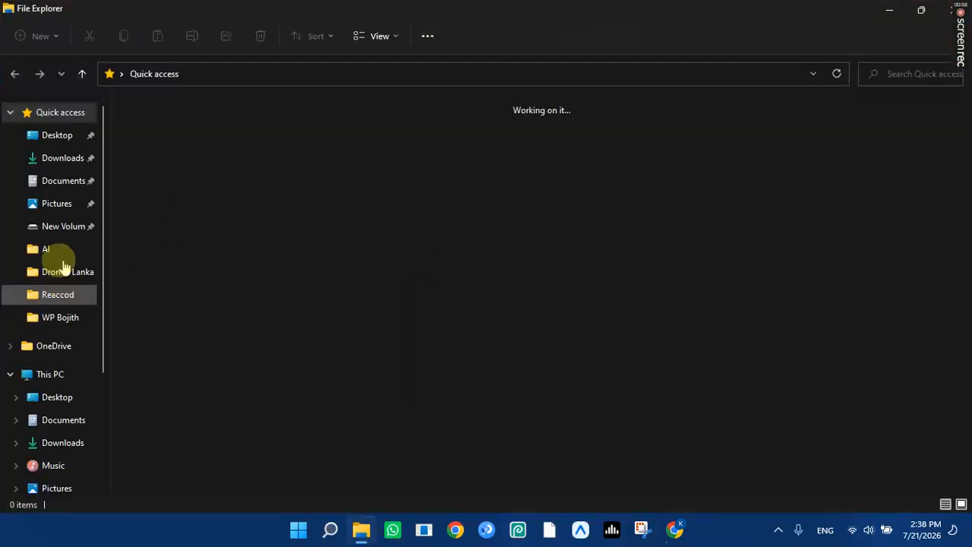
# Browse Downloads to the existing XAMPP 8.2.0 installer, then minimize File Explorer.
pyautogui.click(57, 157)
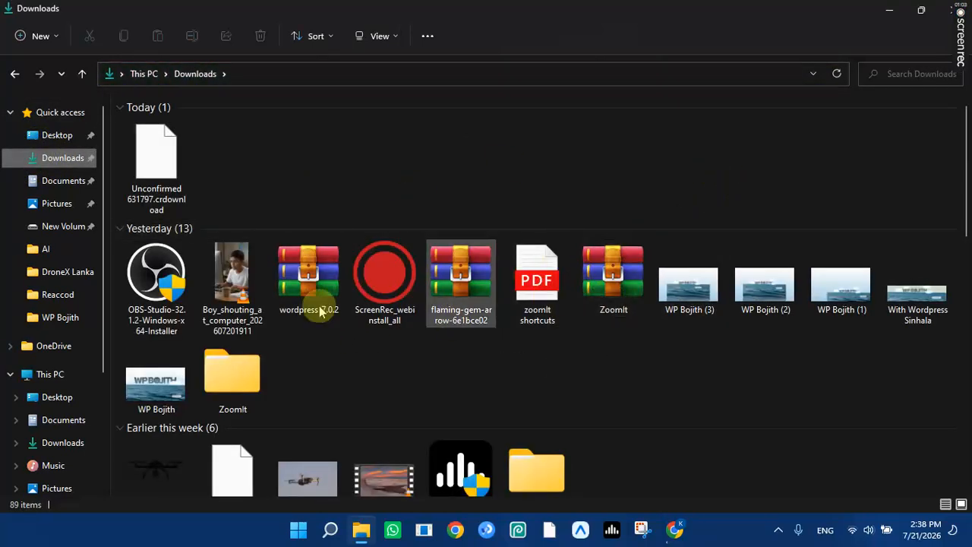
pyautogui.scroll(-5, 504, 299)
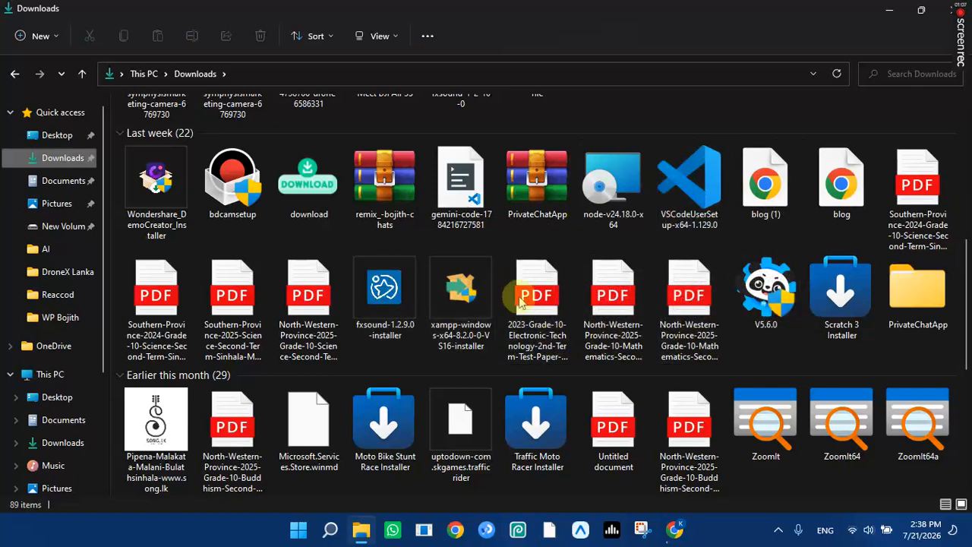
pyautogui.click(891, 9)
# Cancel the in-progress XAMPP 8.0.30 download in Chrome and minimize the browser.
pyautogui.click(905, 46)
pyautogui.click(889, 108)
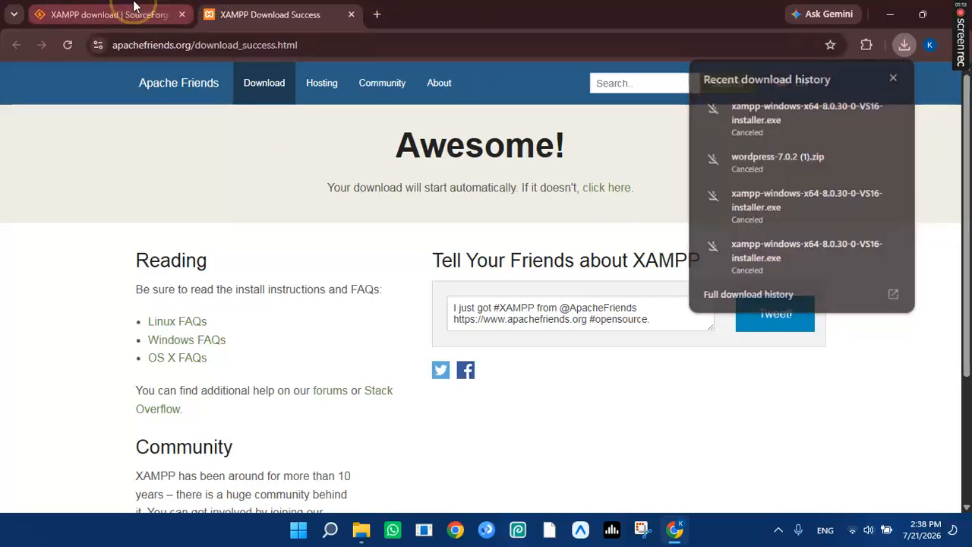
pyautogui.click(133, 13)
pyautogui.click(890, 14)
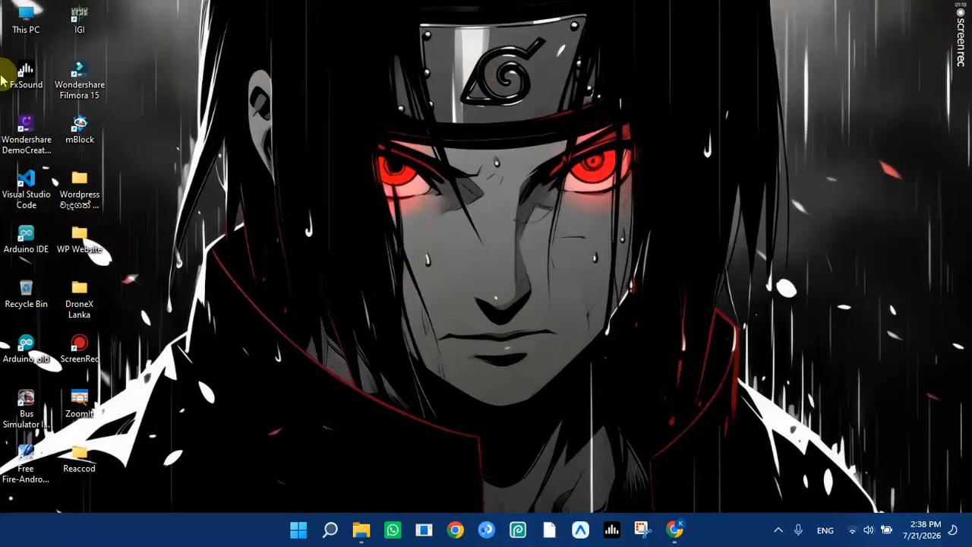
# Open This PC and select xampp-windows-x64-8.2.0-0-VS16-installer in the Downloads folder.
pyautogui.doubleClick(21, 17)
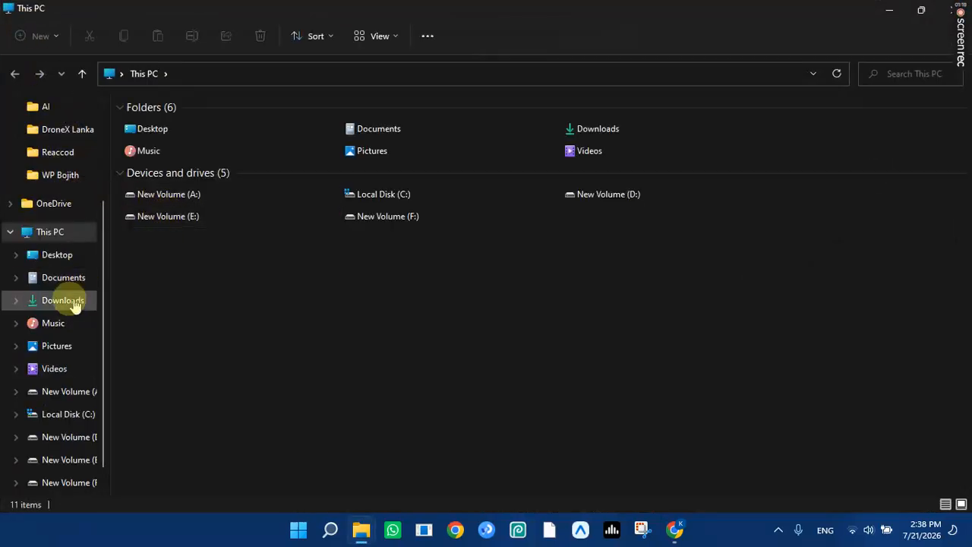
pyautogui.click(66, 302)
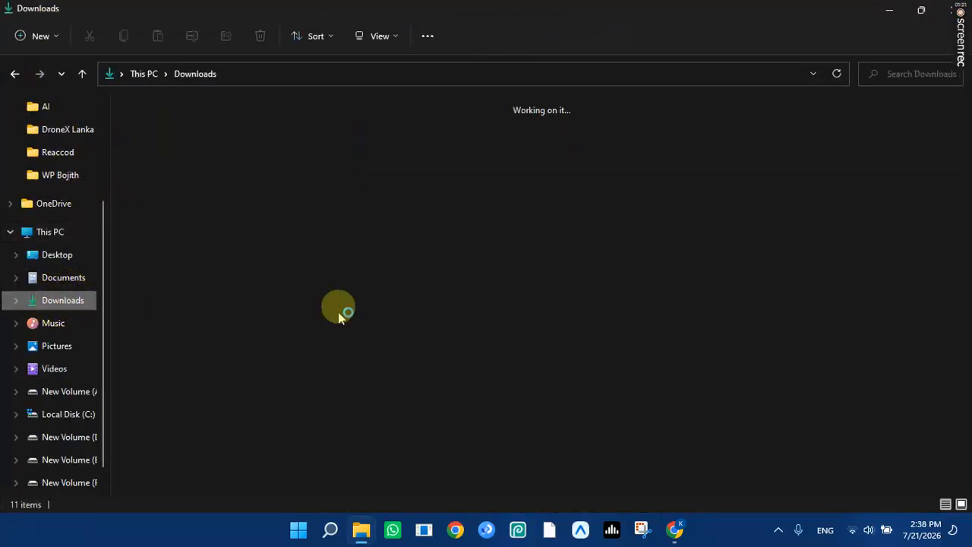
pyautogui.scroll(-2, 441, 334)
pyautogui.scroll(-5, 441, 334)
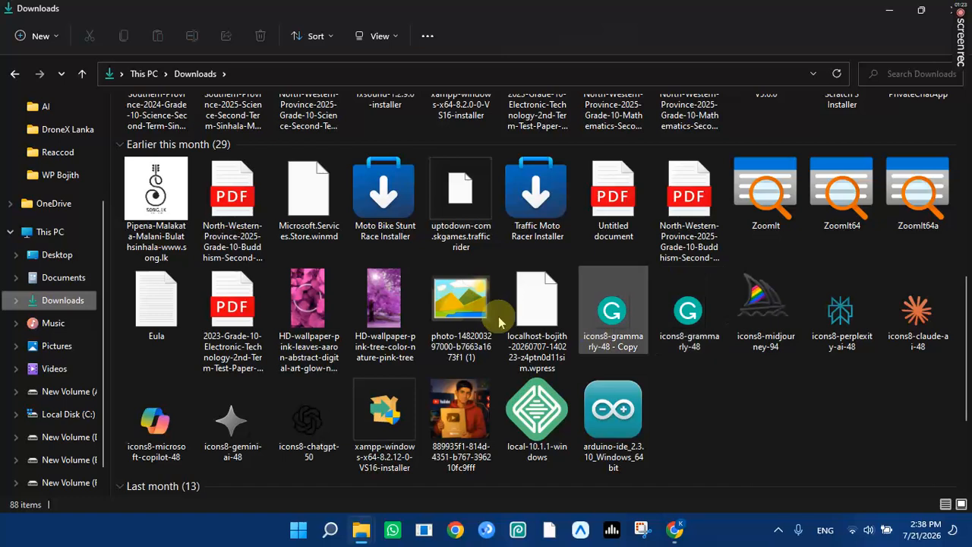
pyautogui.scroll(6, 372, 282)
pyautogui.scroll(-2, 575, 340)
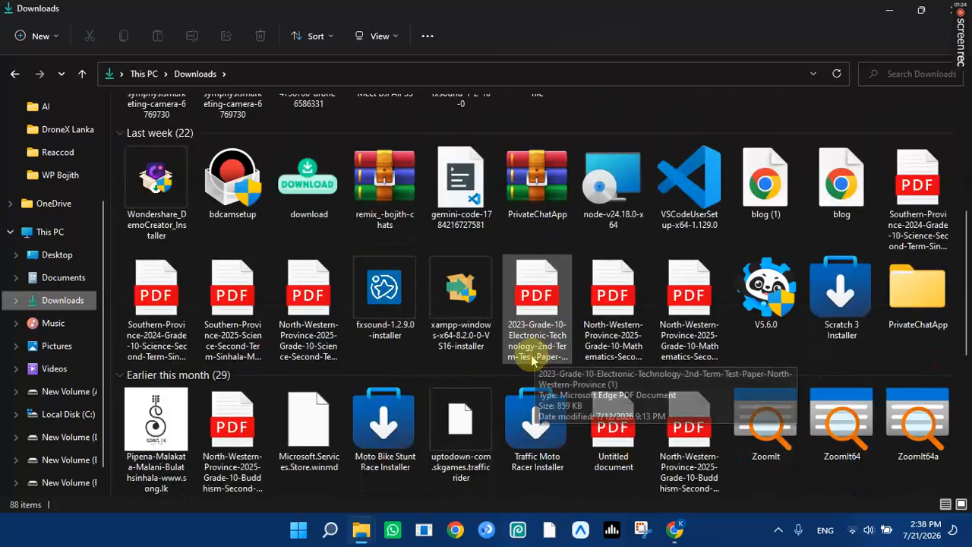
pyautogui.click(453, 300)
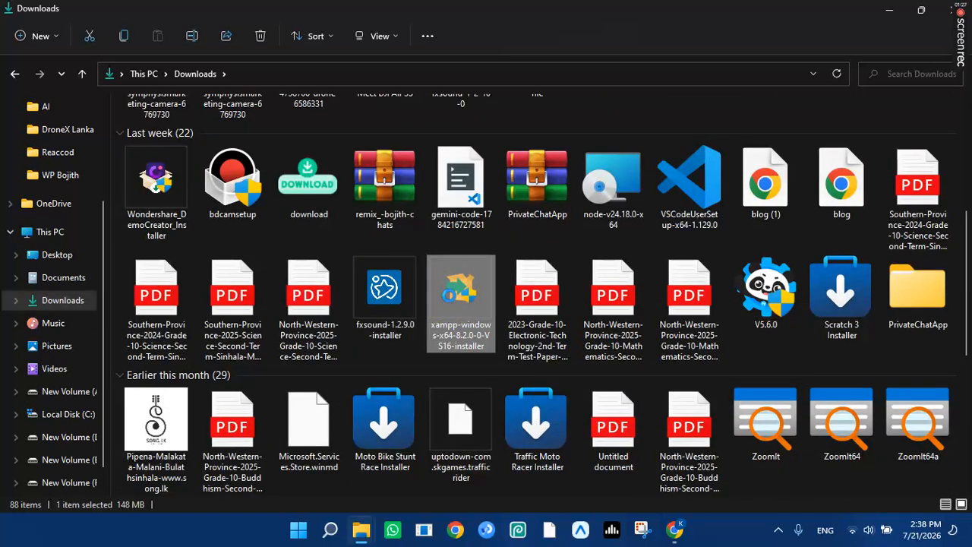
# Run the XAMPP 8.2.0 installer from its context menu and minimize the Downloads window.
pyautogui.rightClick(450, 299)
pyautogui.click(517, 92)
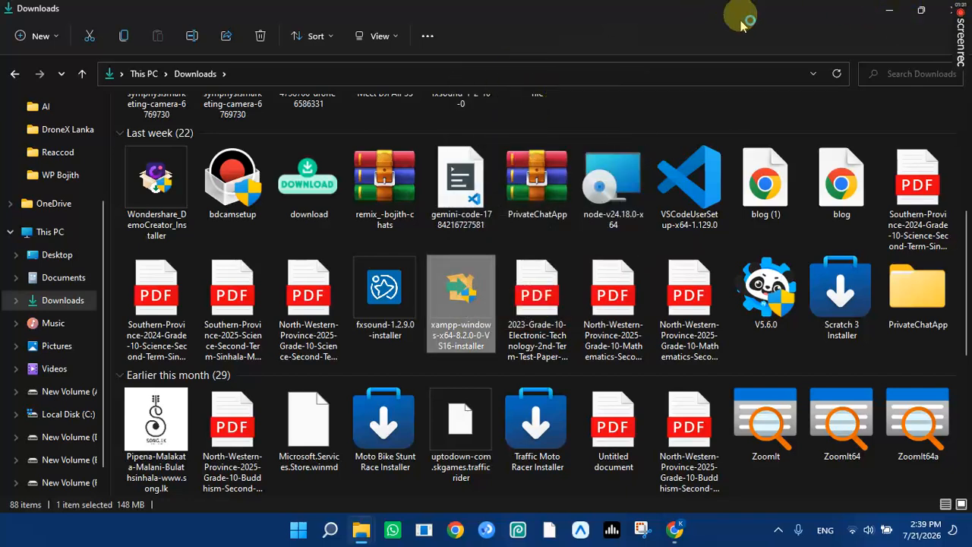
pyautogui.moveTo(733, 11); pyautogui.dragTo(586, 393)
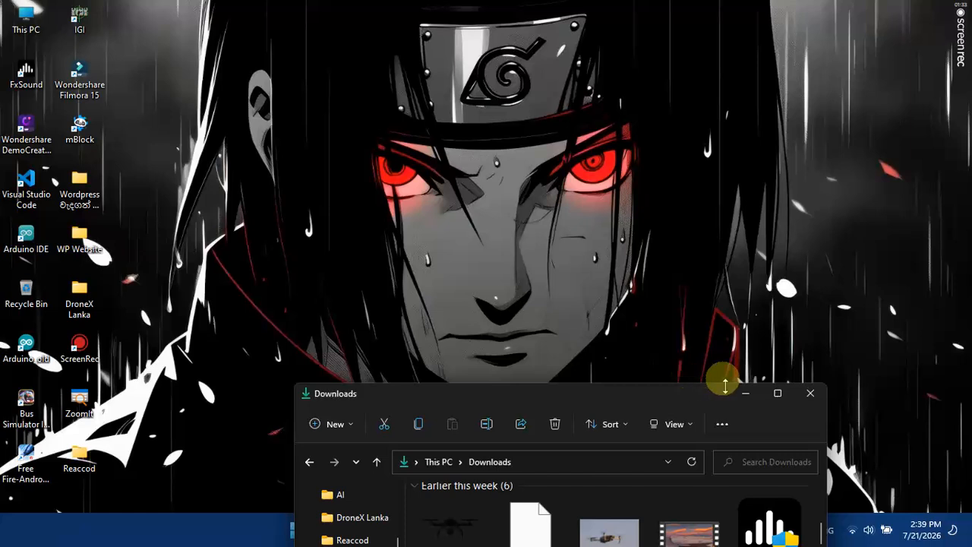
pyautogui.click(748, 390)
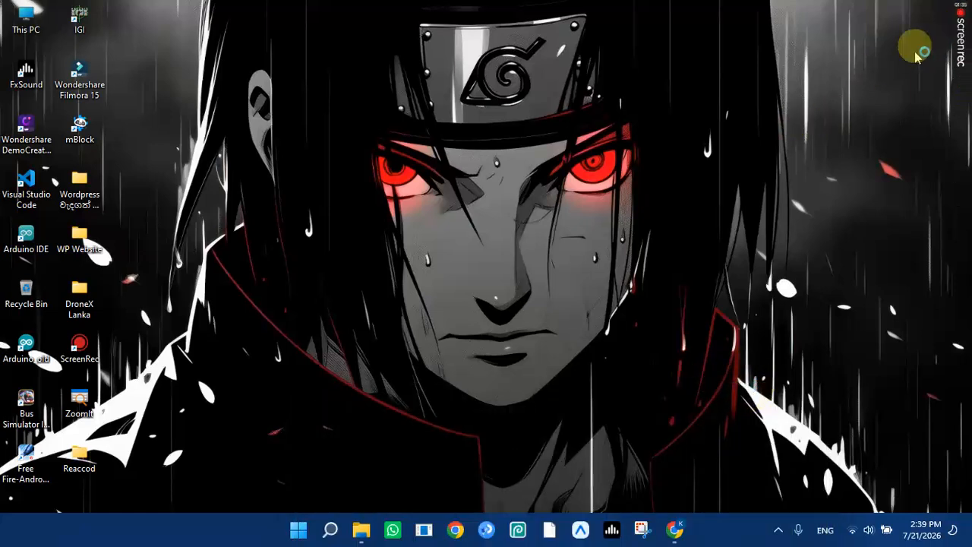
pyautogui.moveTo(962, 45)
pyautogui.click(961, 68)
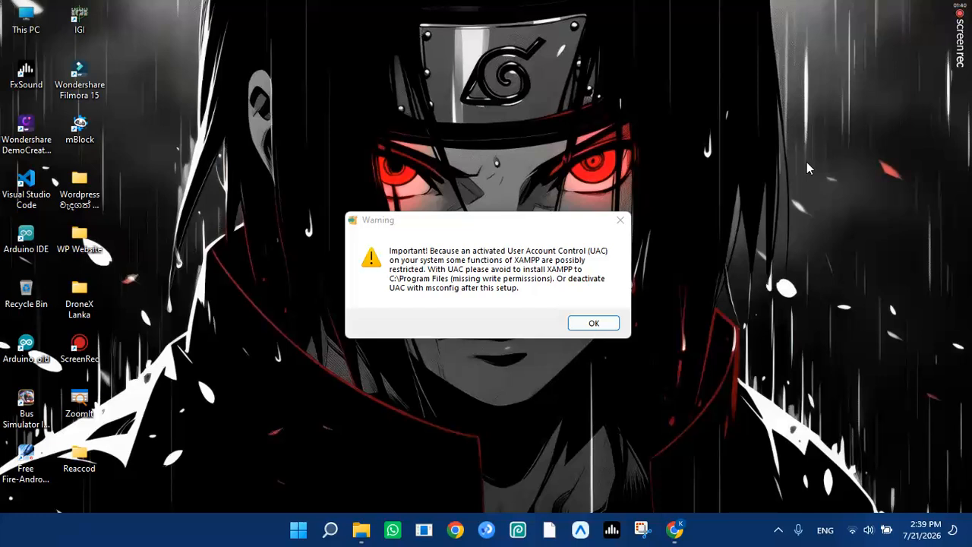
# Dismiss the UAC warning, pass the welcome page and keep the default components.
pyautogui.click(593, 323)
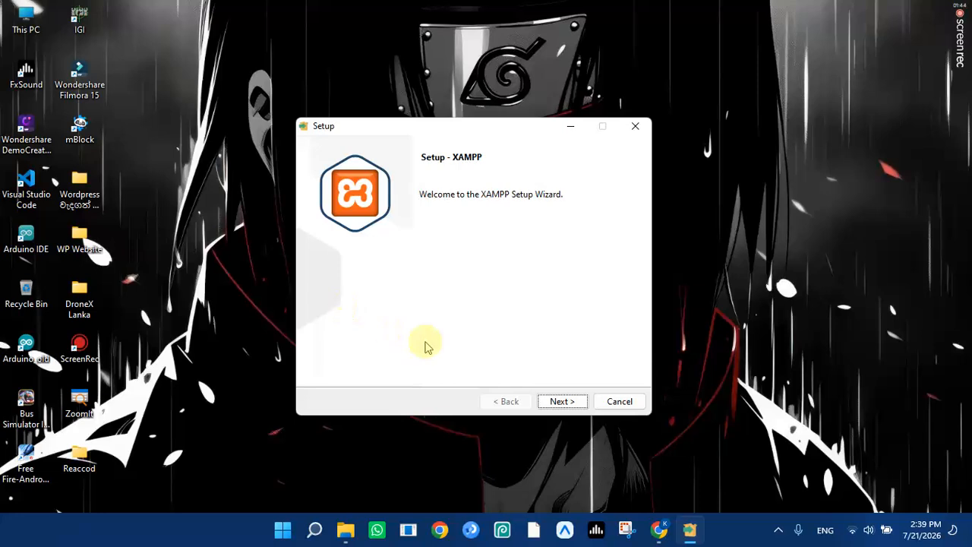
pyautogui.click(561, 402)
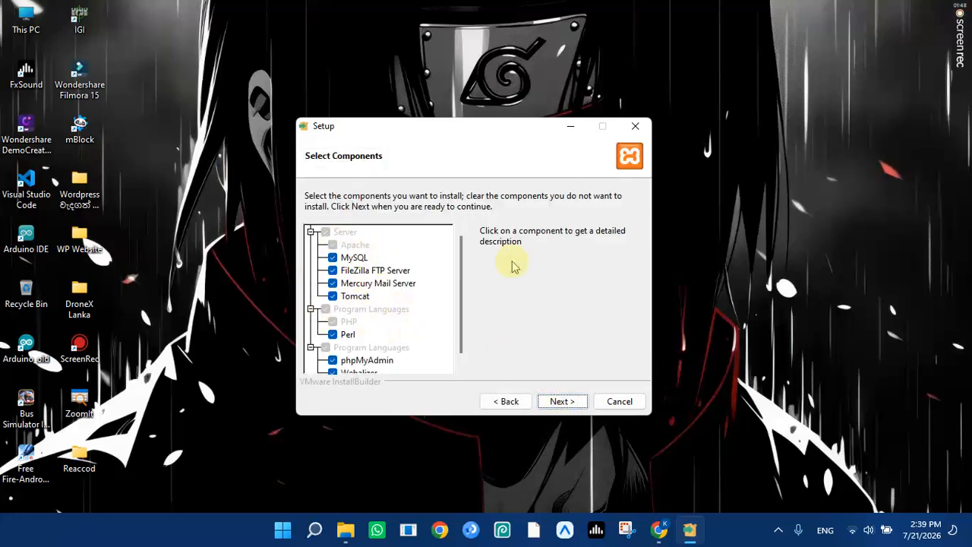
pyautogui.click(561, 401)
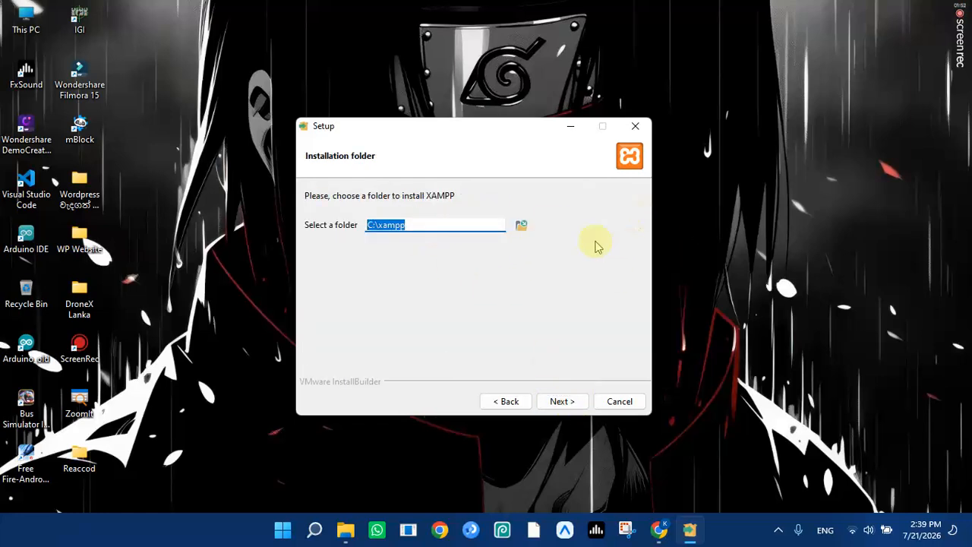
# Browse to the D:\ drive as the XAMPP install folder and continue.
pyautogui.click(522, 227)
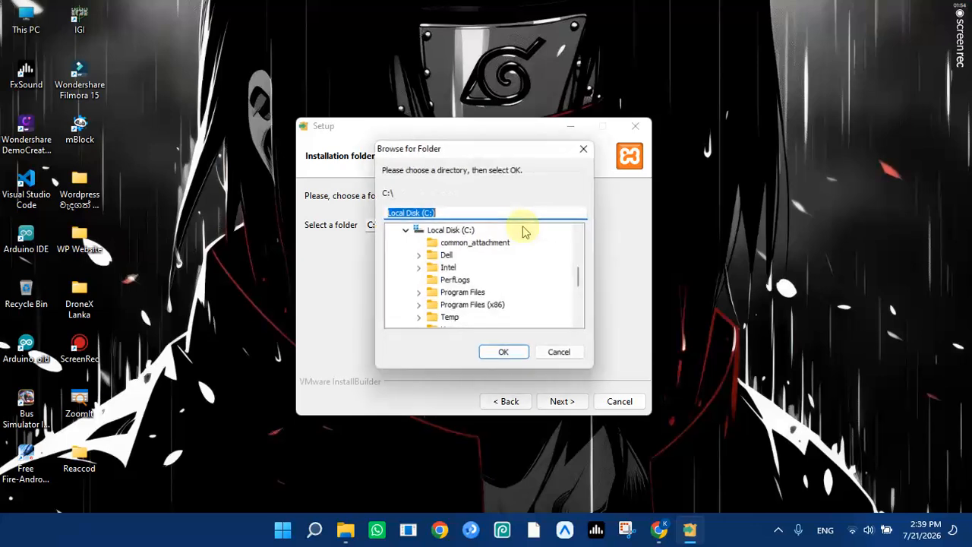
pyautogui.scroll(-5, 510, 244)
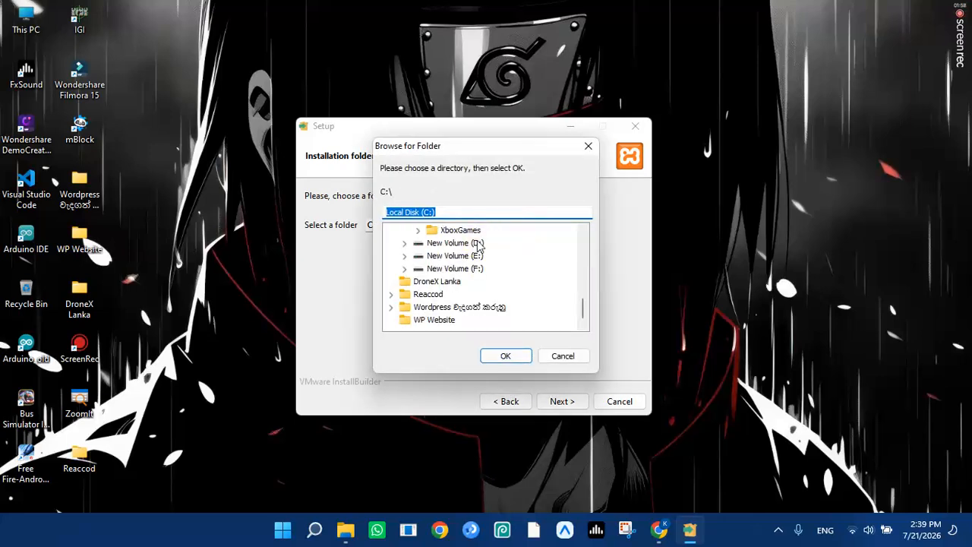
pyautogui.click(479, 245)
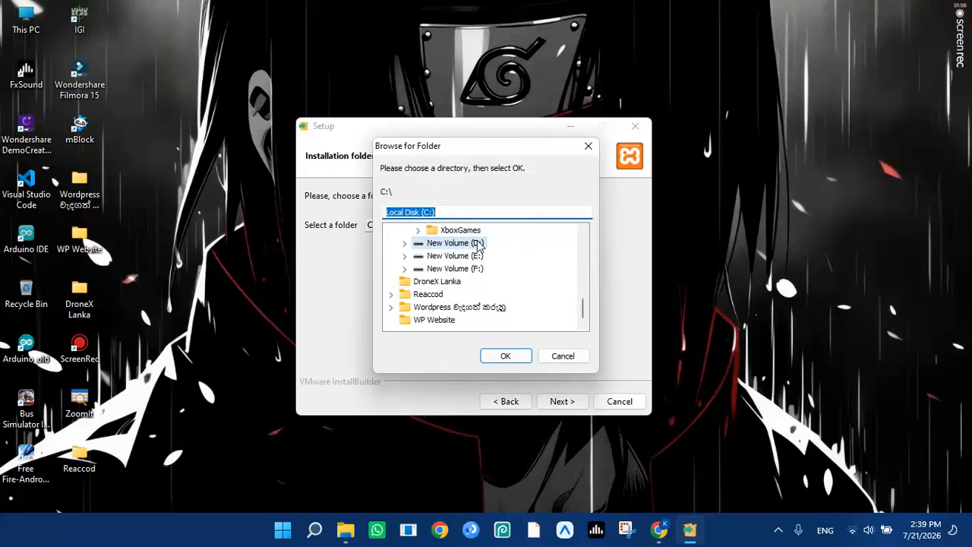
pyautogui.click(404, 243)
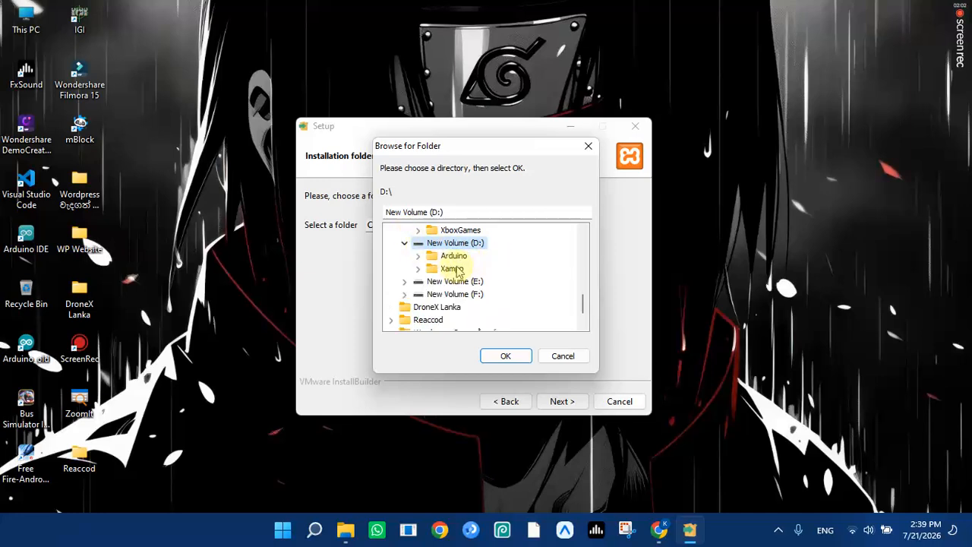
pyautogui.click(506, 357)
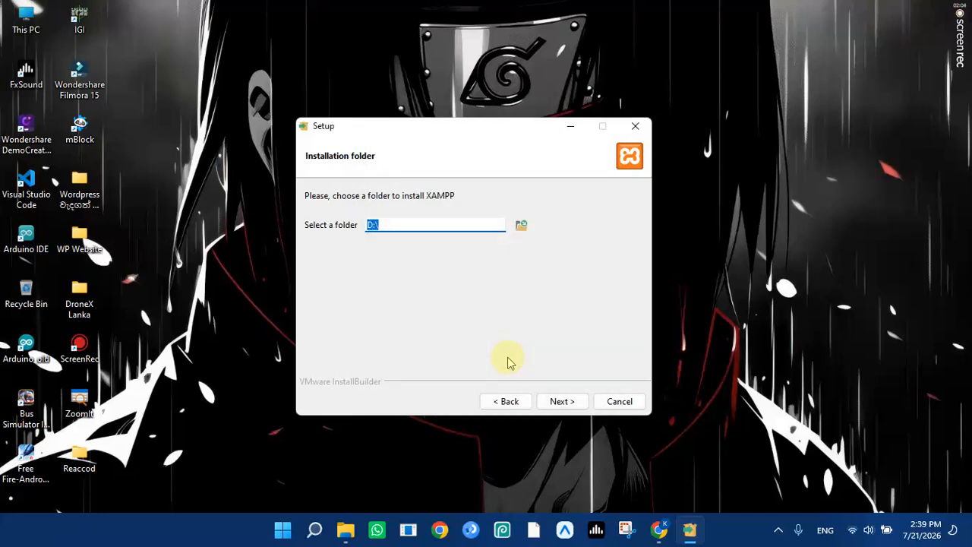
pyautogui.click(561, 401)
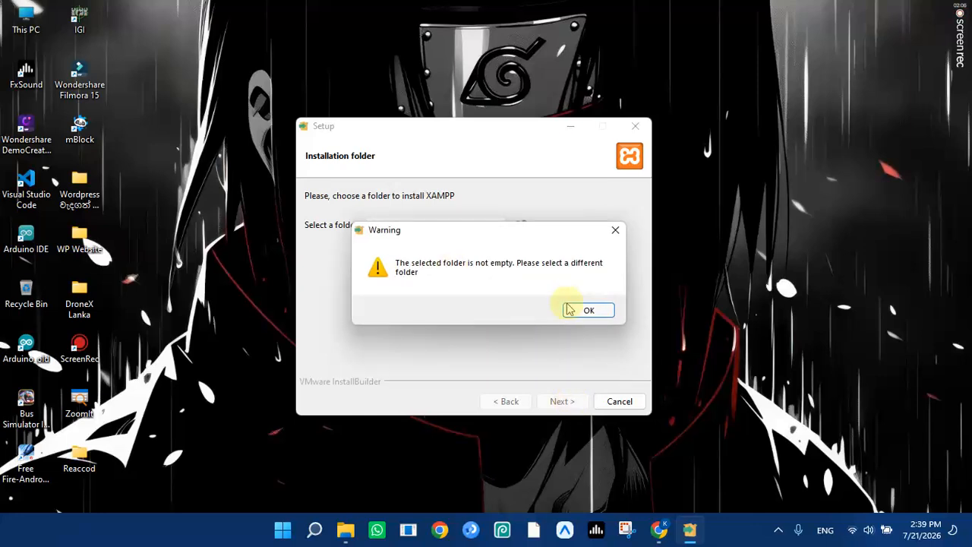
# Dismiss the folder-not-empty warning and bring the Downloads window forward.
pyautogui.click(596, 312)
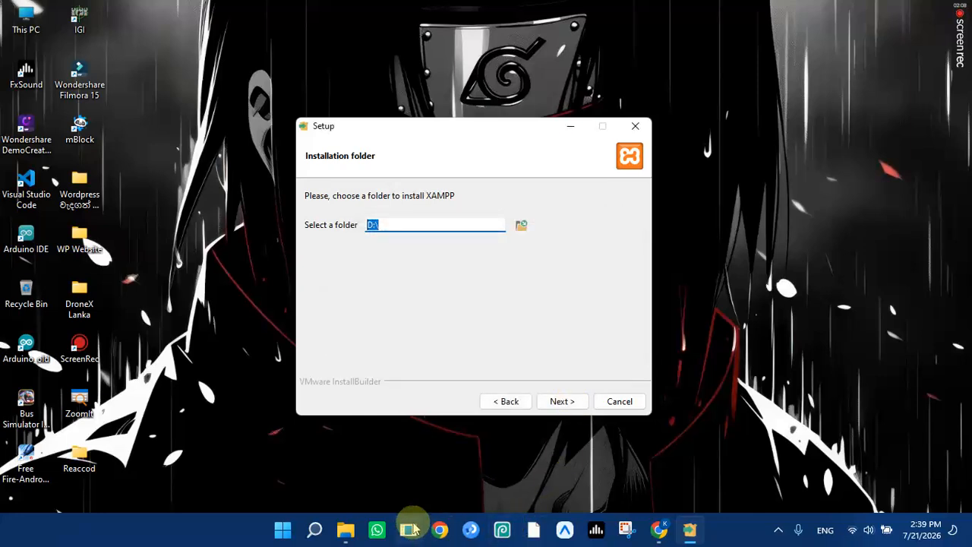
pyautogui.moveTo(350, 532)
pyautogui.click(282, 414)
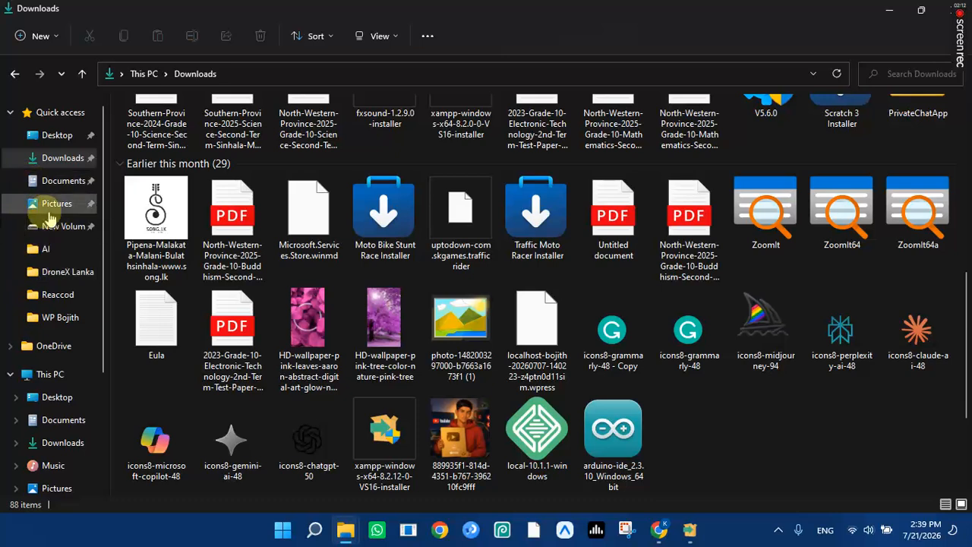
# On New Volume (D:), delete the old Xampp folder and create a new empty Xampp folder.
pyautogui.click(52, 380)
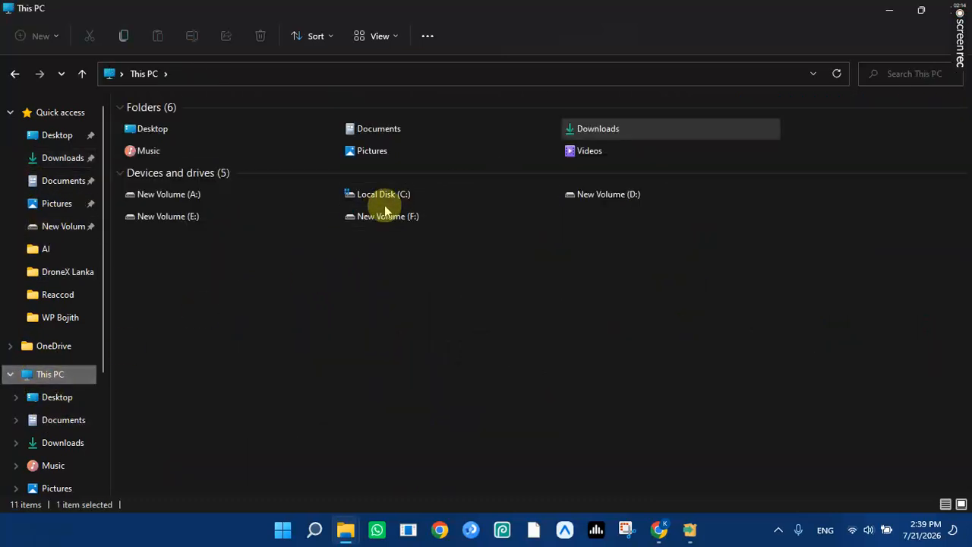
pyautogui.doubleClick(604, 194)
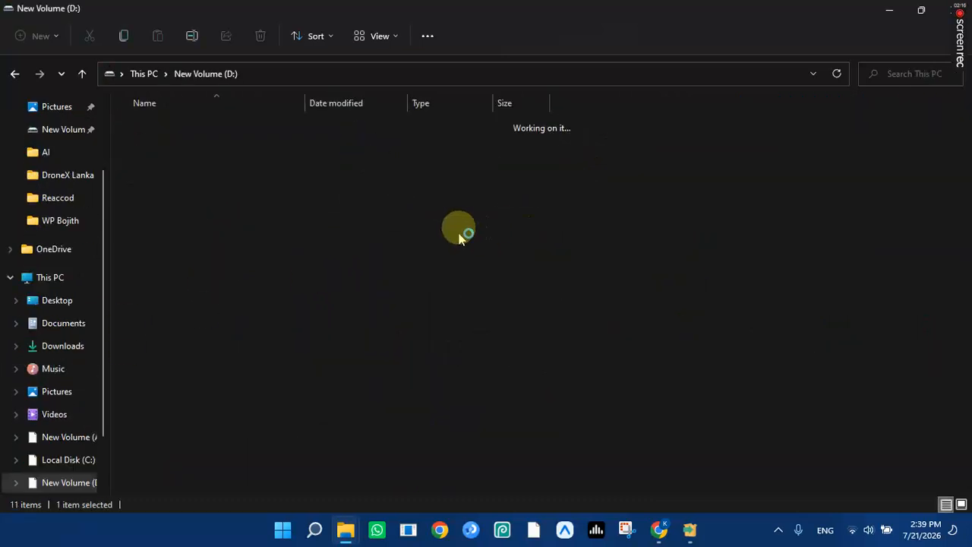
pyautogui.click(191, 145)
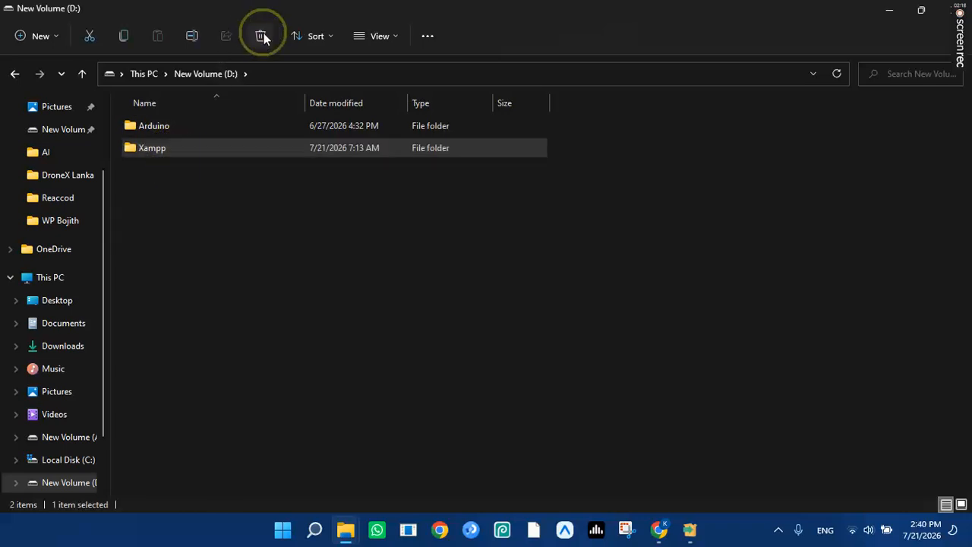
pyautogui.click(260, 33)
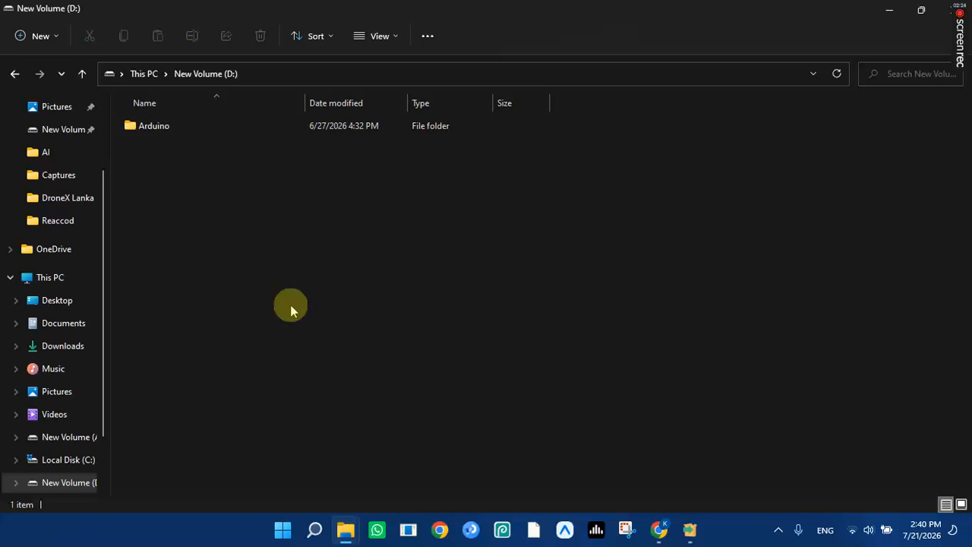
pyautogui.hotkey('ctrl', 'shift', 'n')
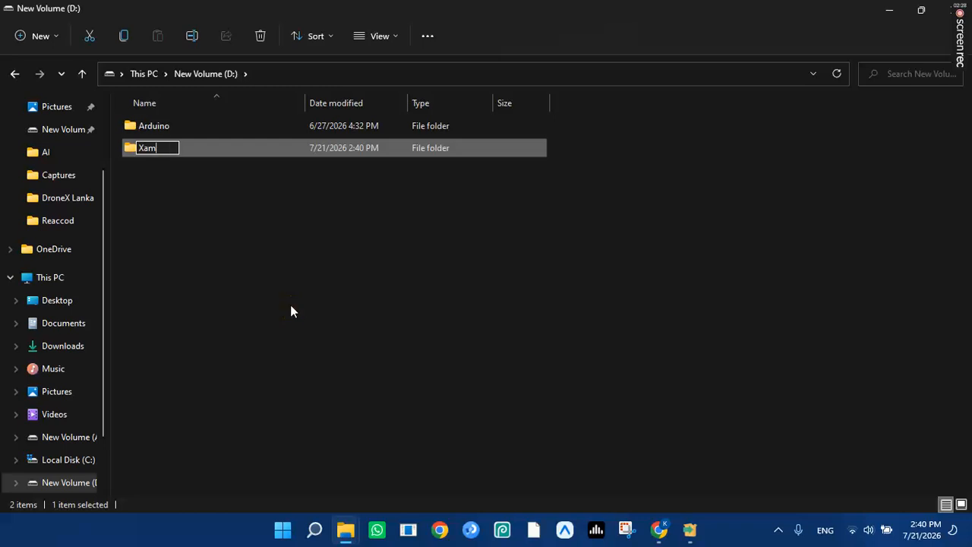
pyautogui.press('Return')
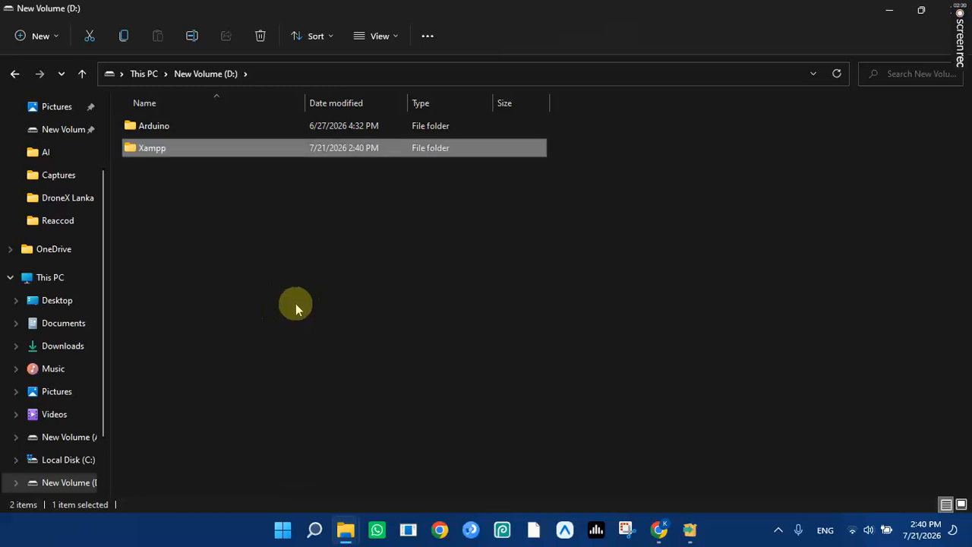
pyautogui.click(689, 530)
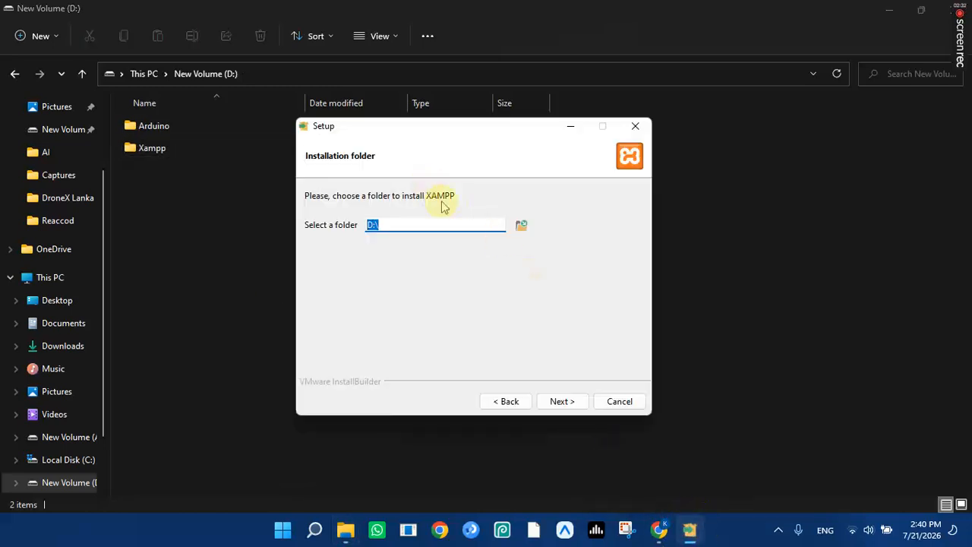
# Browse to and confirm D:\Xampp as the installation folder.
pyautogui.click(522, 229)
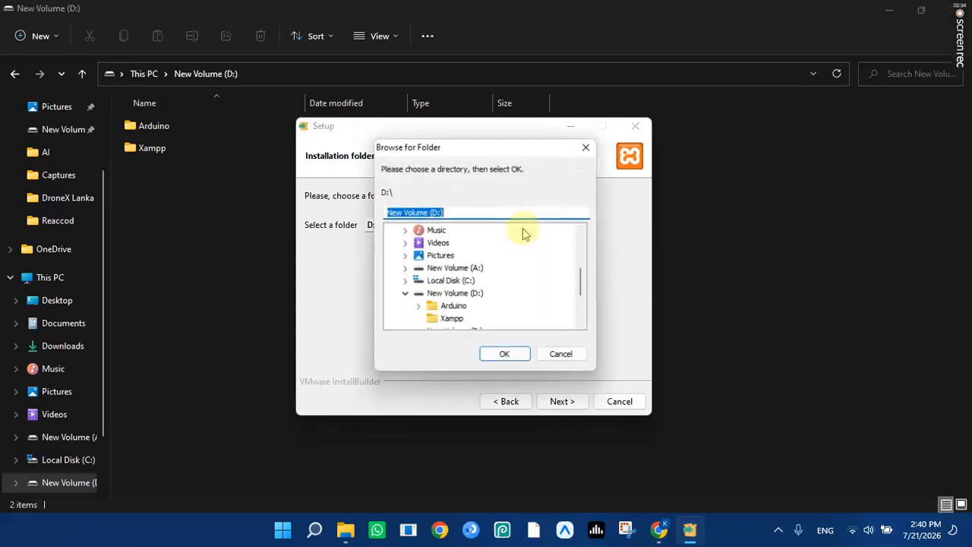
pyautogui.scroll(-1, 470, 266)
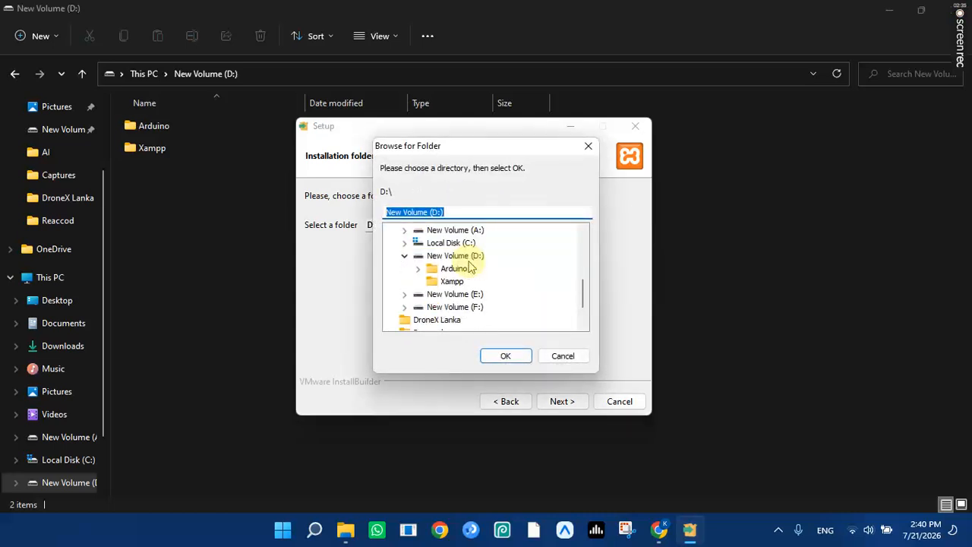
pyautogui.click(453, 282)
pyautogui.click(505, 355)
# Keep English as the language and start the XAMPP installation.
pyautogui.click(569, 402)
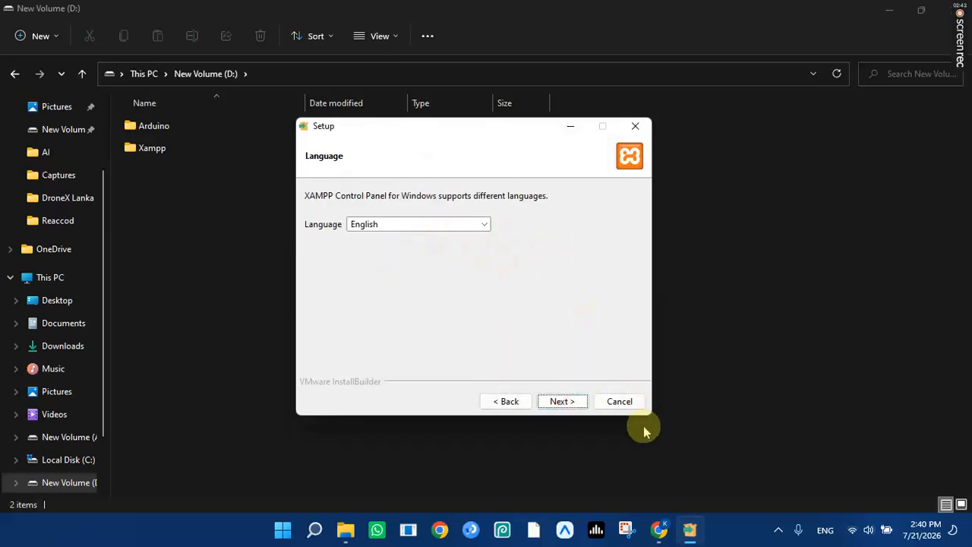
pyautogui.click(566, 405)
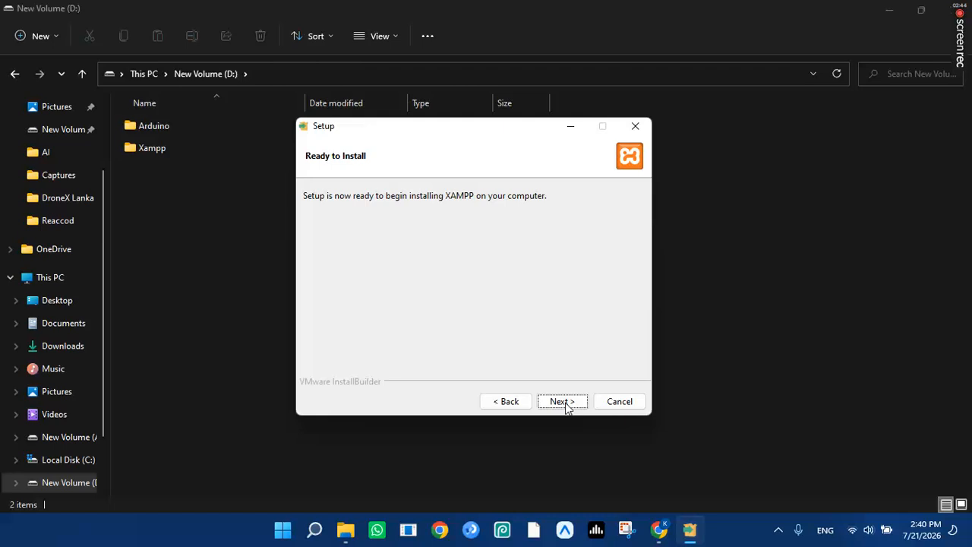
pyautogui.click(566, 405)
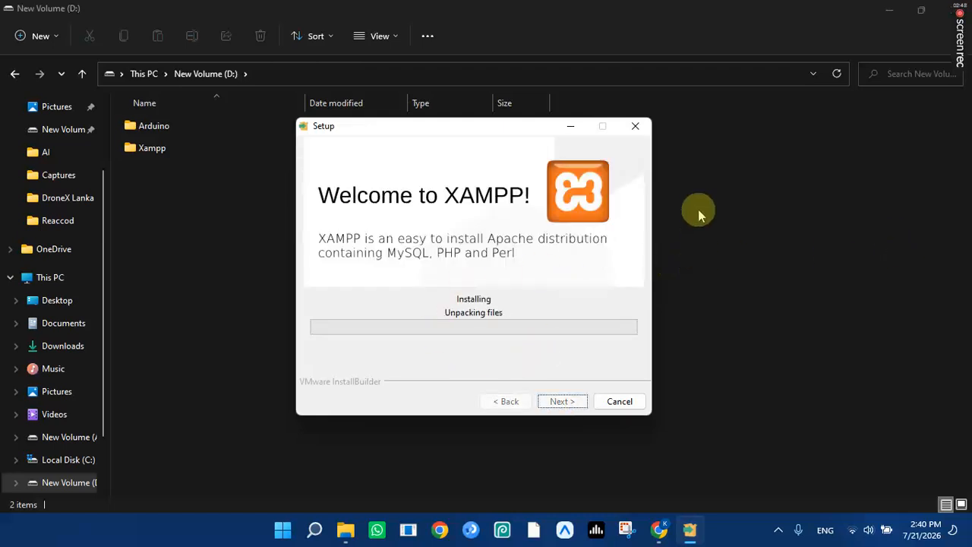
# Minimize XAMPP Setup and File Explorer while files unpack, then recheck installer progress.
pyautogui.moveTo(962, 30)
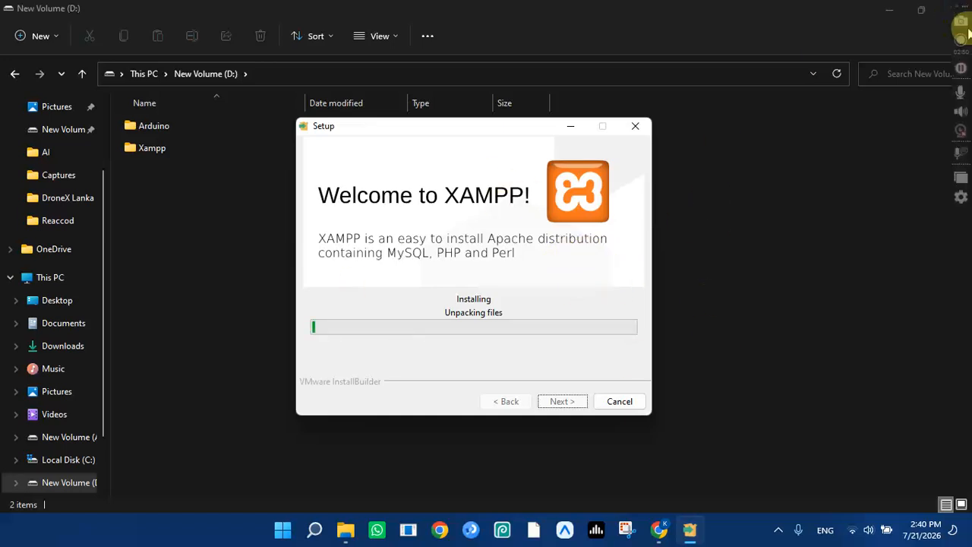
pyautogui.click(963, 70)
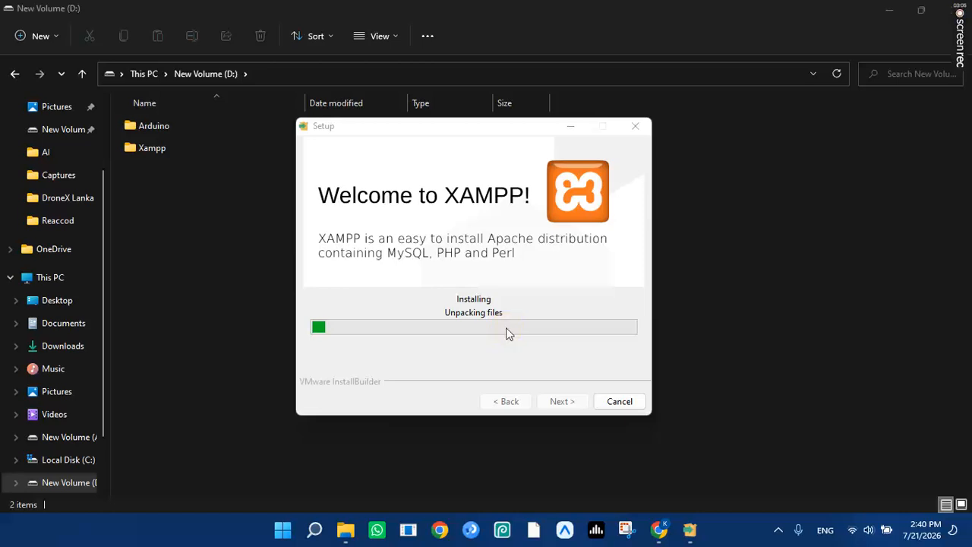
pyautogui.click(570, 127)
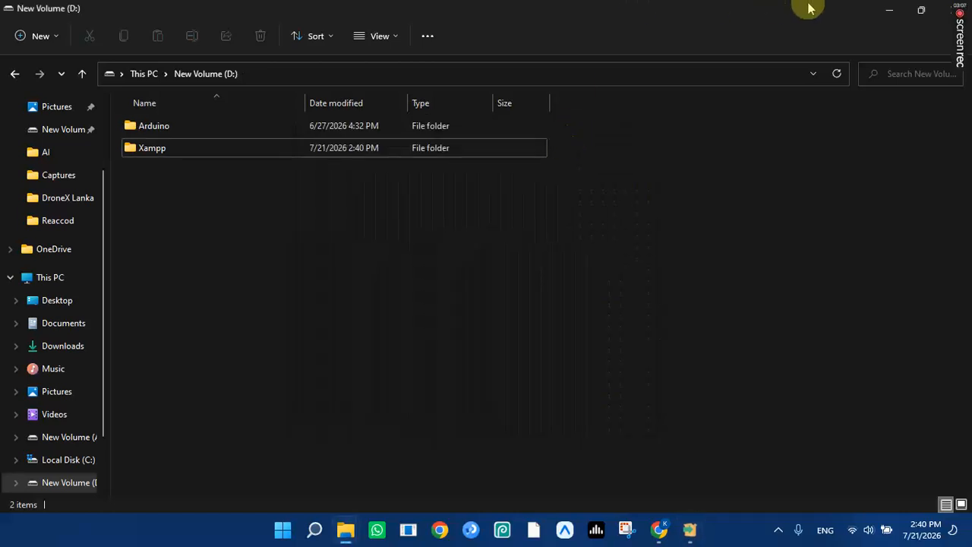
pyautogui.click(890, 9)
pyautogui.click(688, 529)
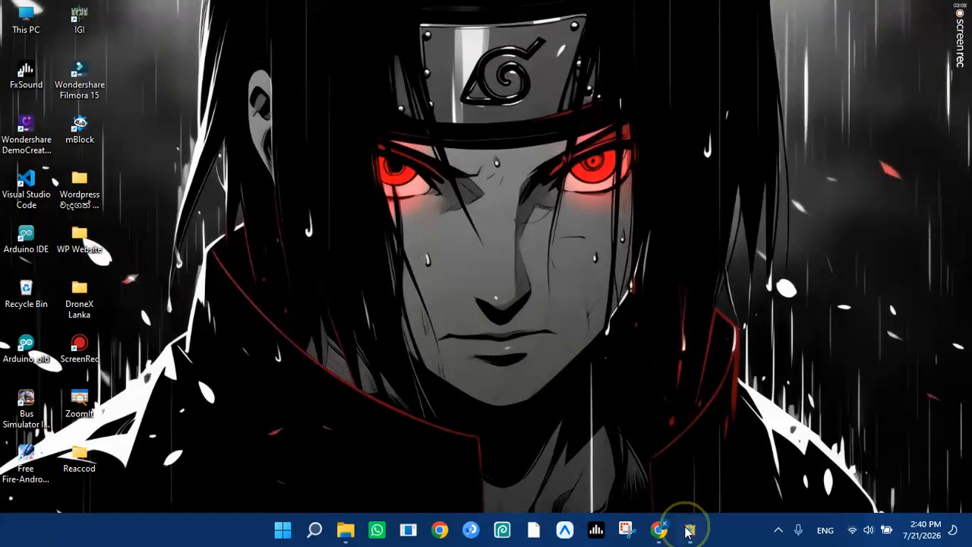
# Bring up Chrome with a new tab and close the old SourceForge and XAMPP tabs.
pyautogui.click(571, 129)
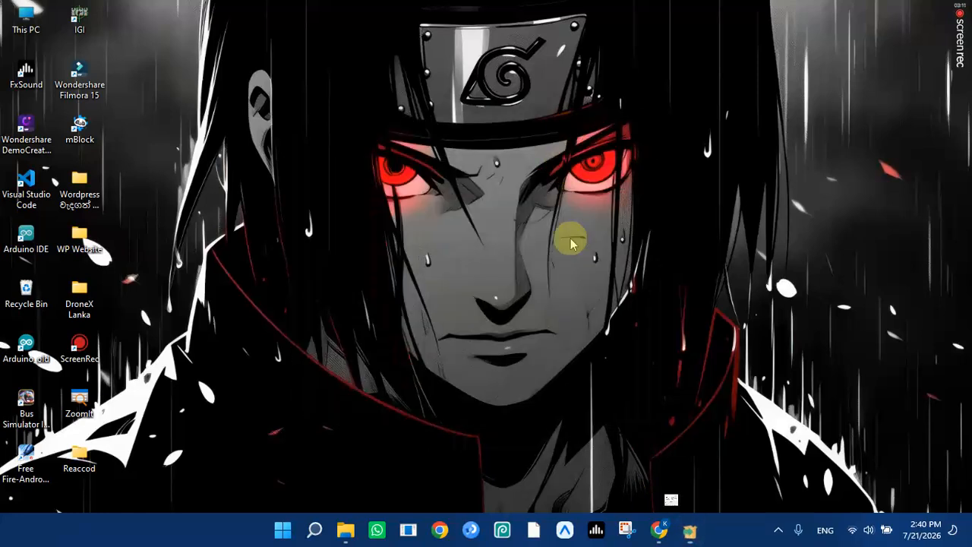
pyautogui.click(659, 530)
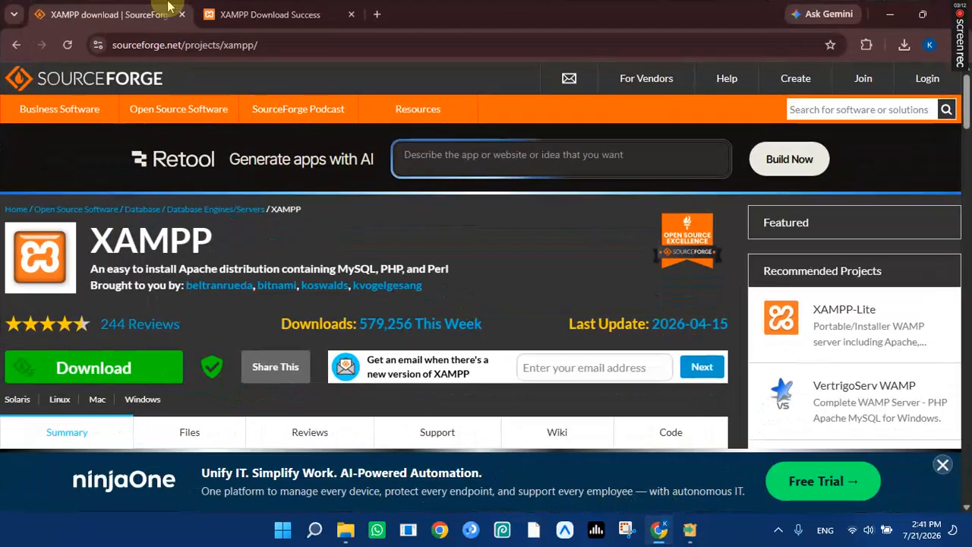
pyautogui.hotkey('ctrl', 't')
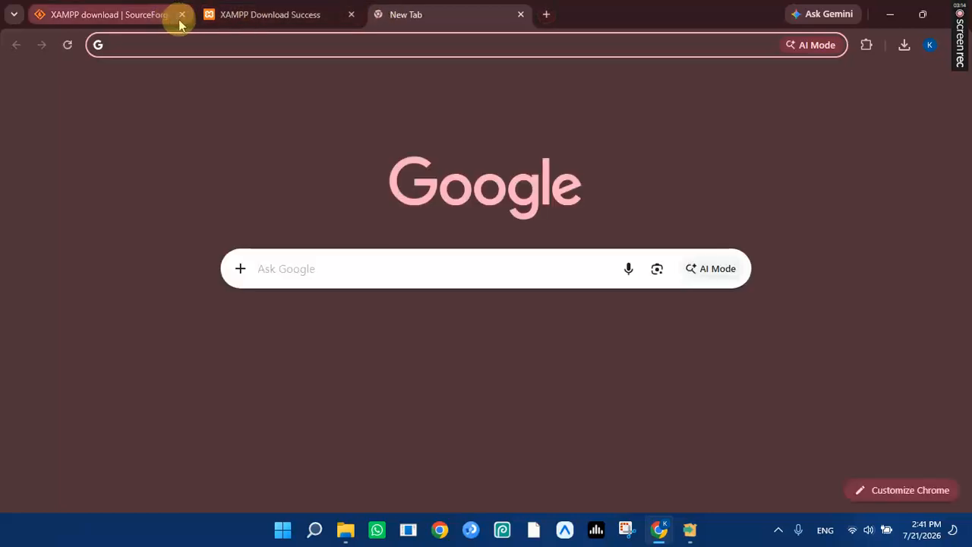
pyautogui.click(181, 15)
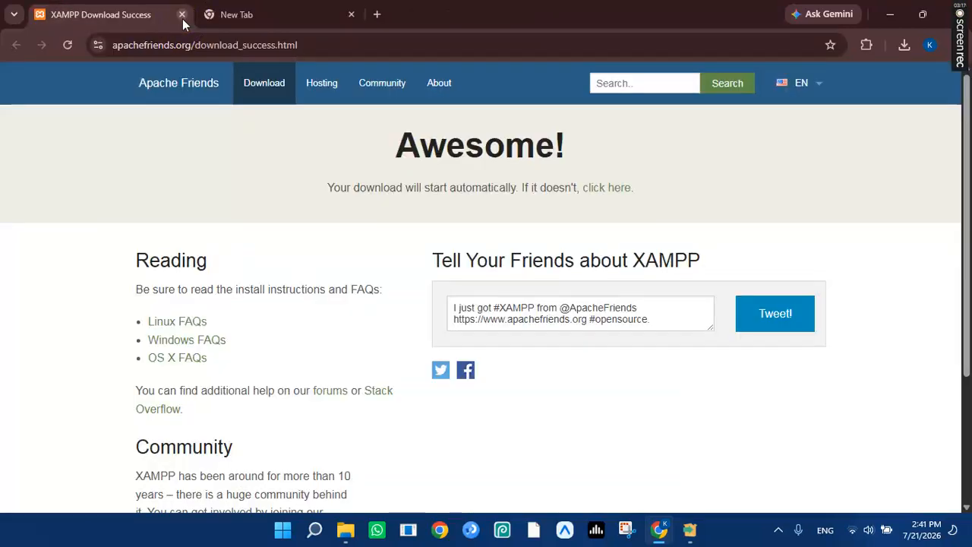
pyautogui.click(182, 15)
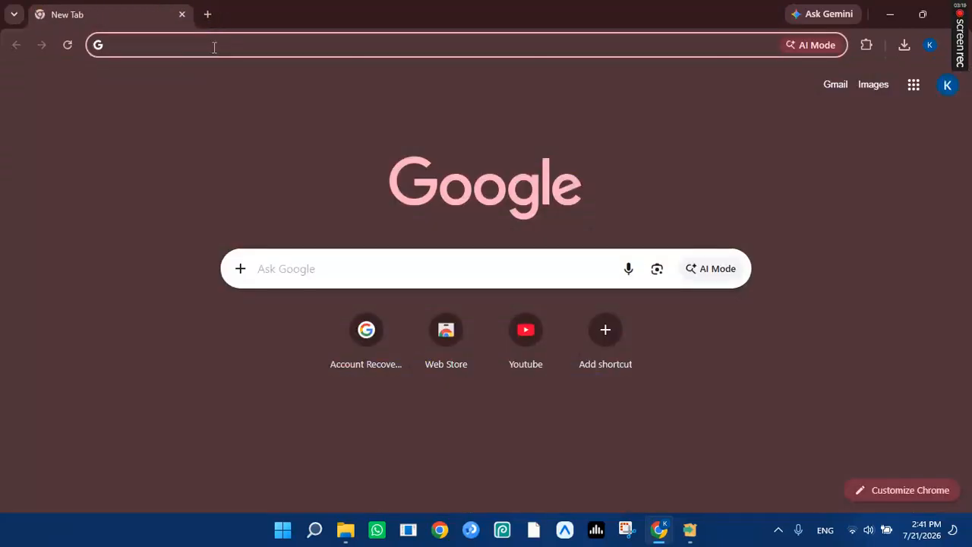
# Search 'wordpress download' and download WordPress 7.0.2 from wordpress.org/download.
pyautogui.write('wor')
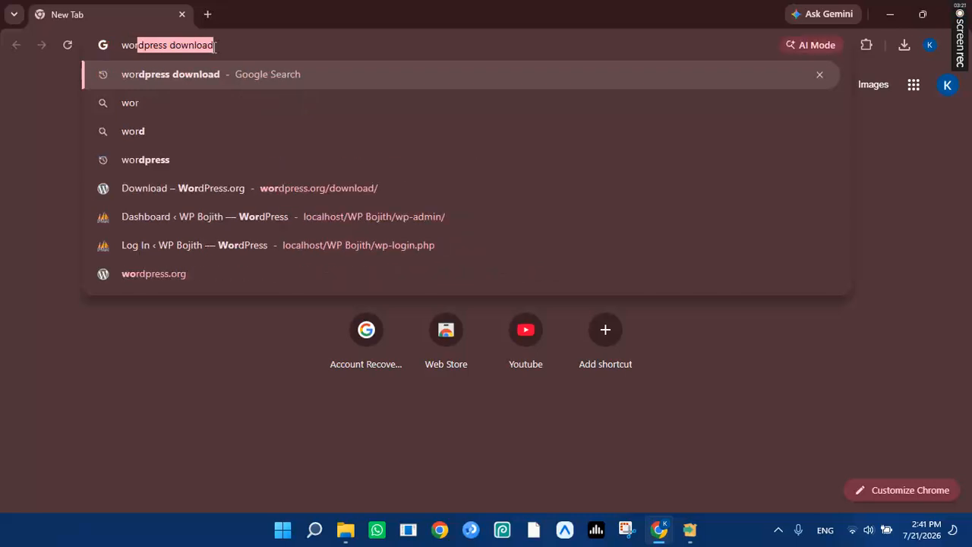
pyautogui.press('Return')
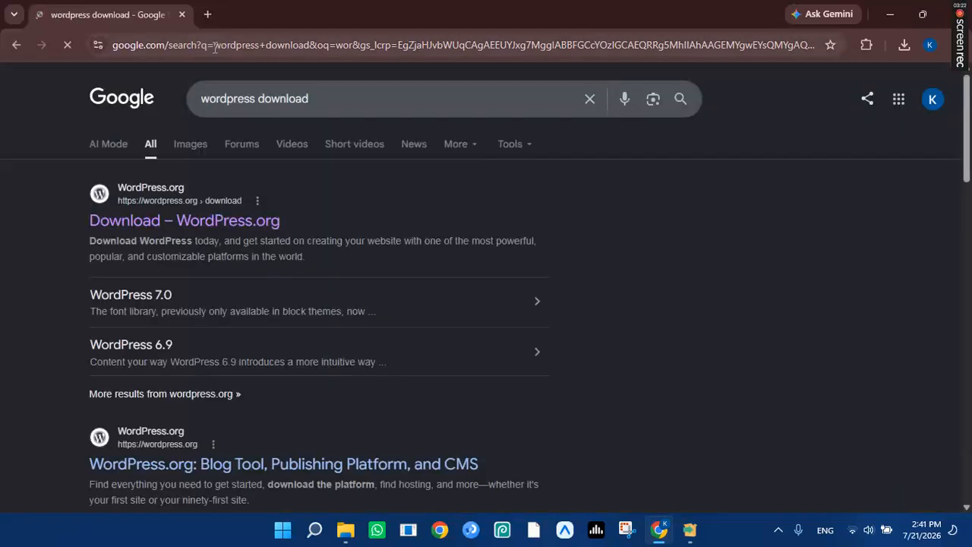
pyautogui.click(224, 226)
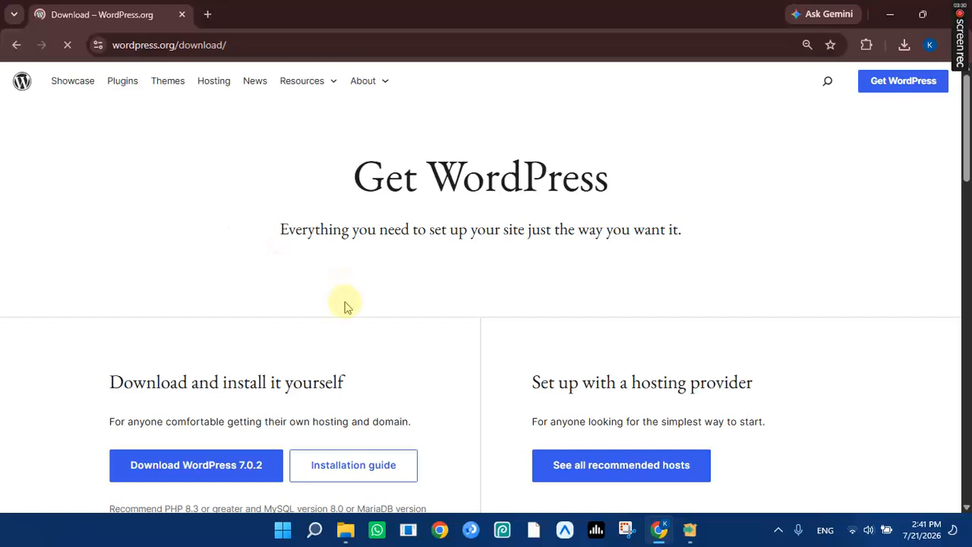
pyautogui.scroll(-3, 345, 306)
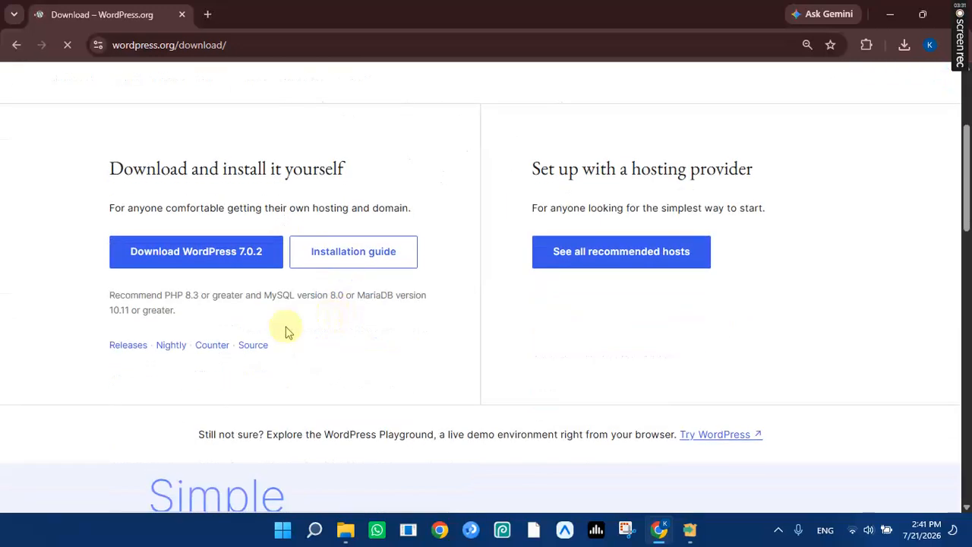
pyautogui.click(153, 257)
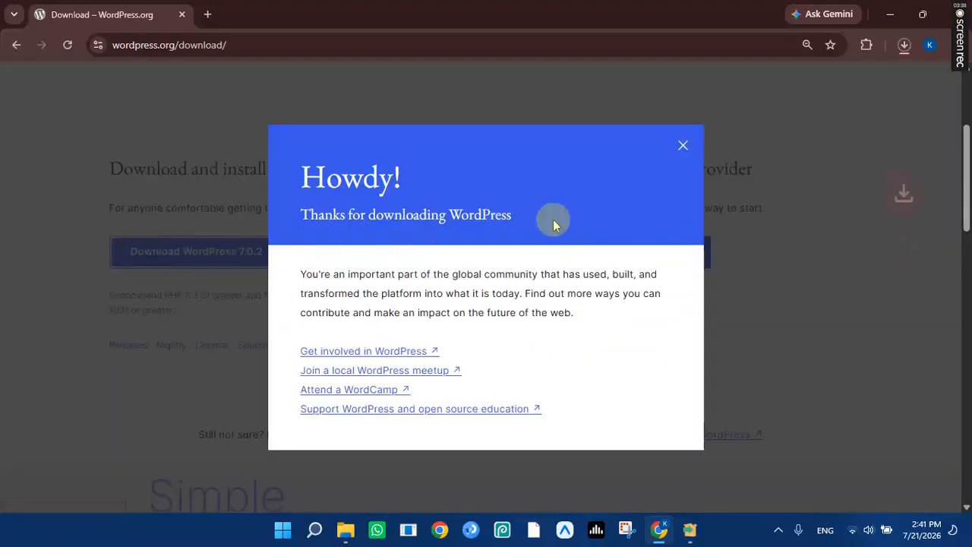
pyautogui.click(683, 145)
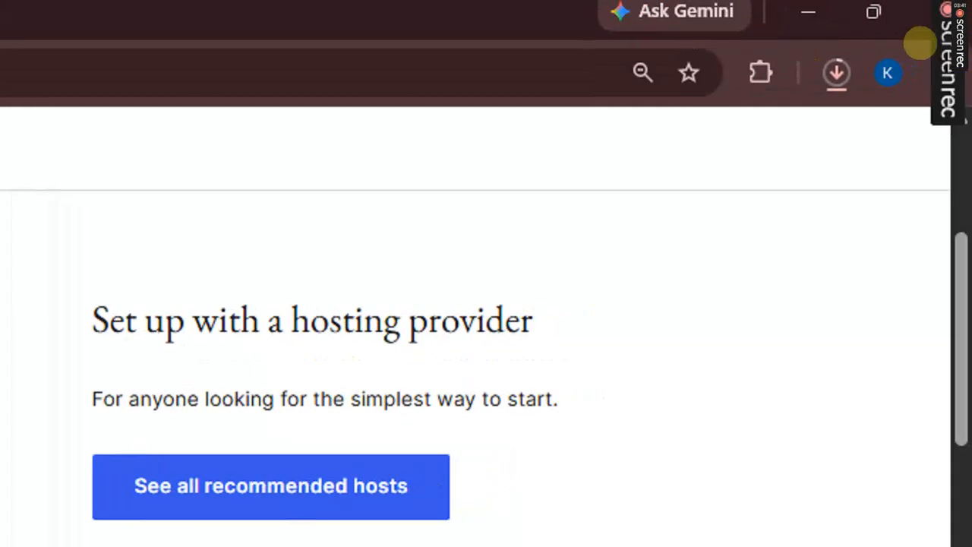
pyautogui.moveTo(788, 241)
pyautogui.mouseDown()
pyautogui.moveTo(820, 103)
pyautogui.moveTo(795, 109)
pyautogui.moveTo(852, 114)
pyautogui.moveTo(857, 148)
pyautogui.mouseUp()
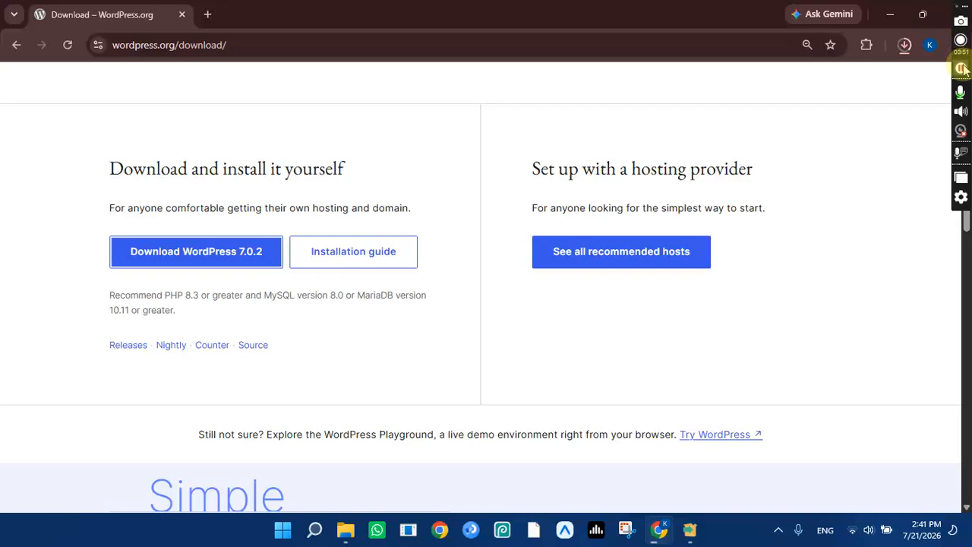
pyautogui.click(961, 69)
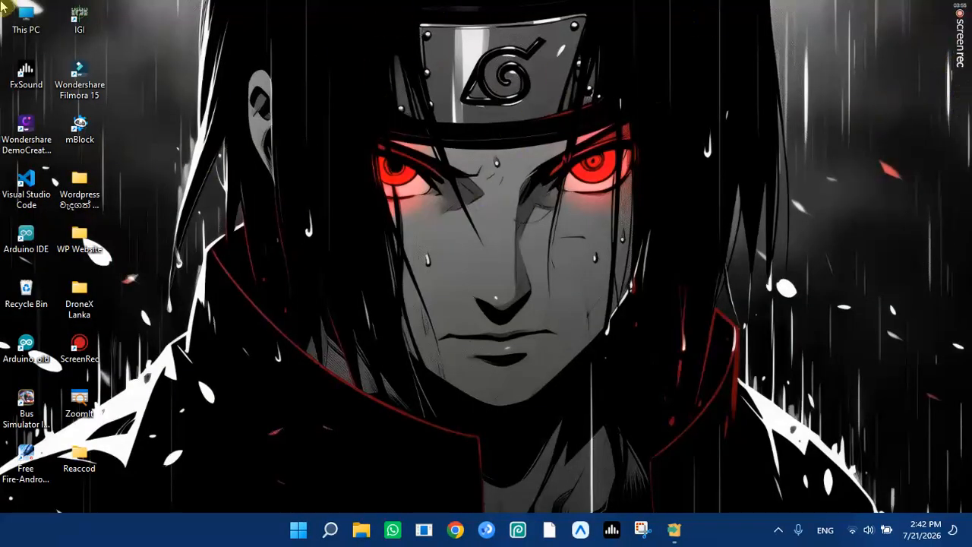
# Open This PC maximized and select the wordpress-7.0.2 archive in Downloads.
pyautogui.doubleClick(37, 22)
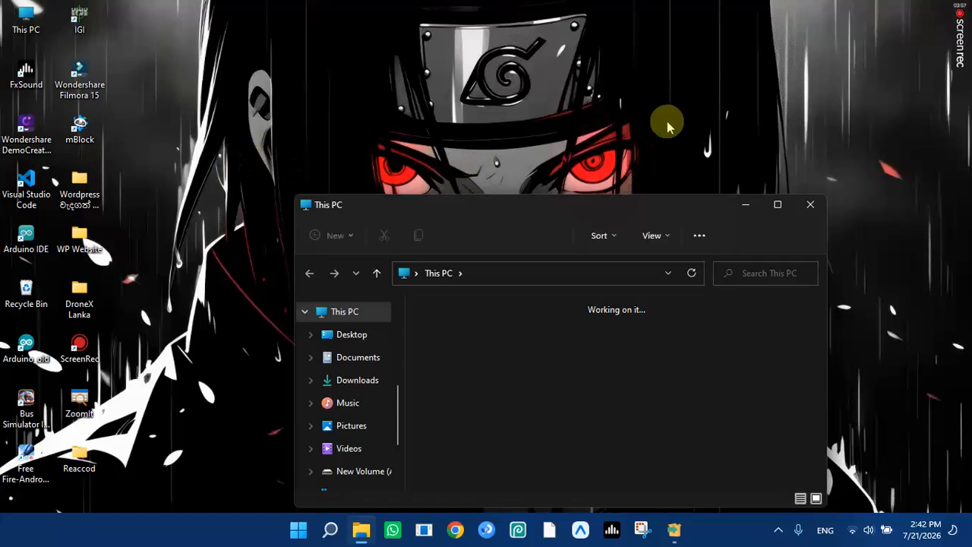
pyautogui.doubleClick(668, 204)
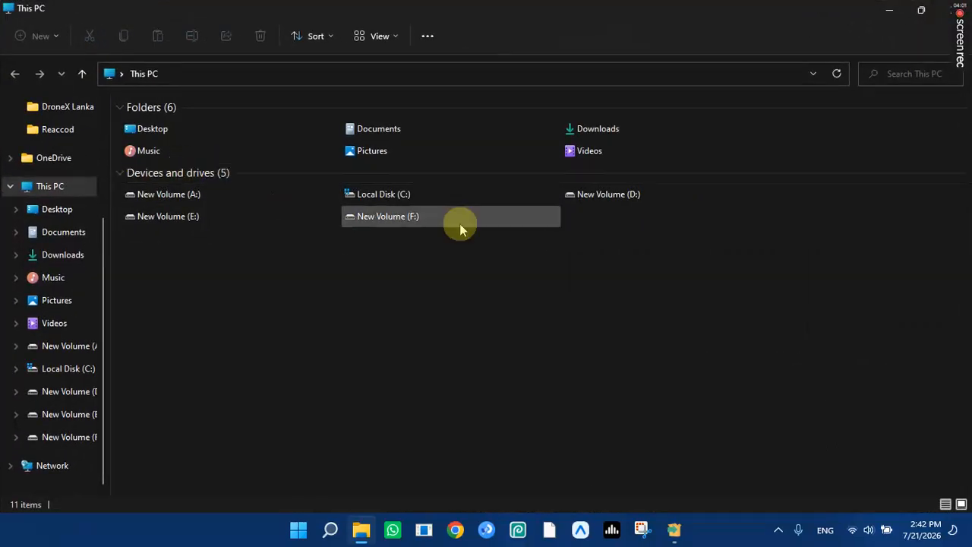
pyautogui.doubleClick(612, 127)
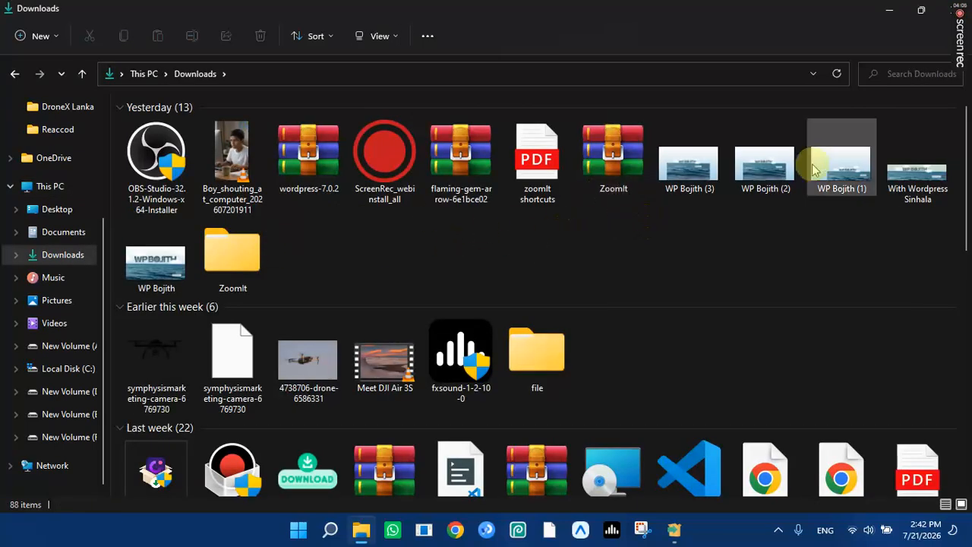
pyautogui.click(316, 114)
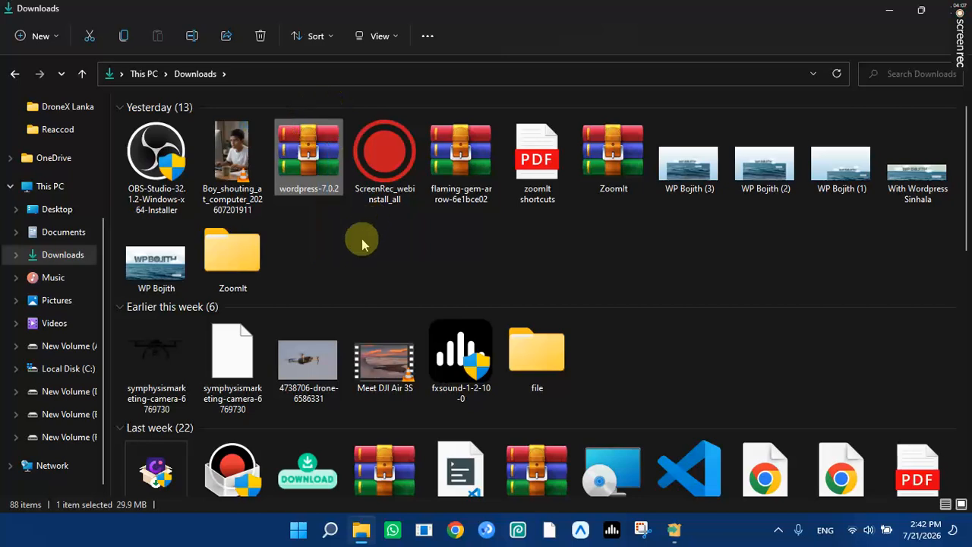
pyautogui.click(319, 222)
pyautogui.moveTo(351, 265); pyautogui.dragTo(292, 125)
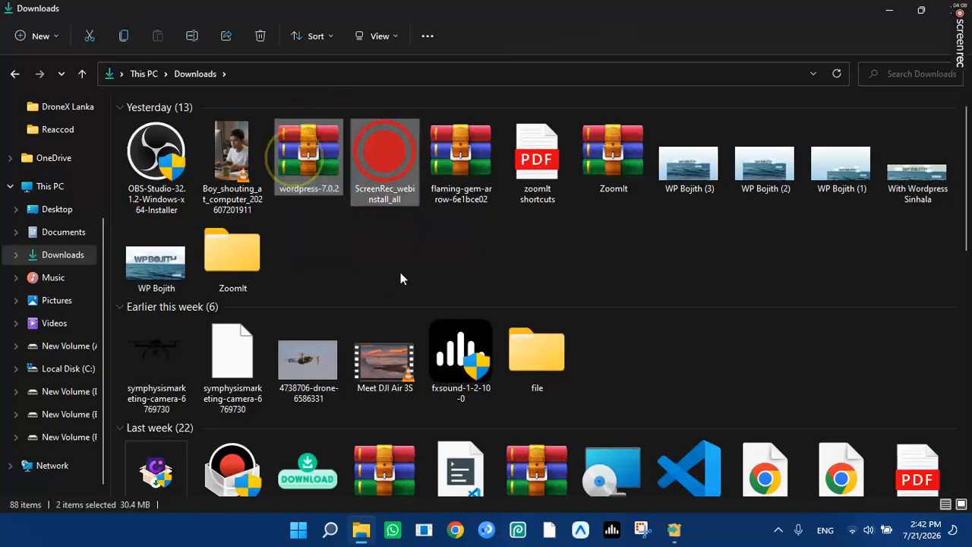
pyautogui.click(380, 251)
# Minimize File Explorer and bring the unpacking XAMPP installer back to the front.
pyautogui.scroll(-10, 350, 250)
pyautogui.click(912, 7)
pyautogui.click(886, 7)
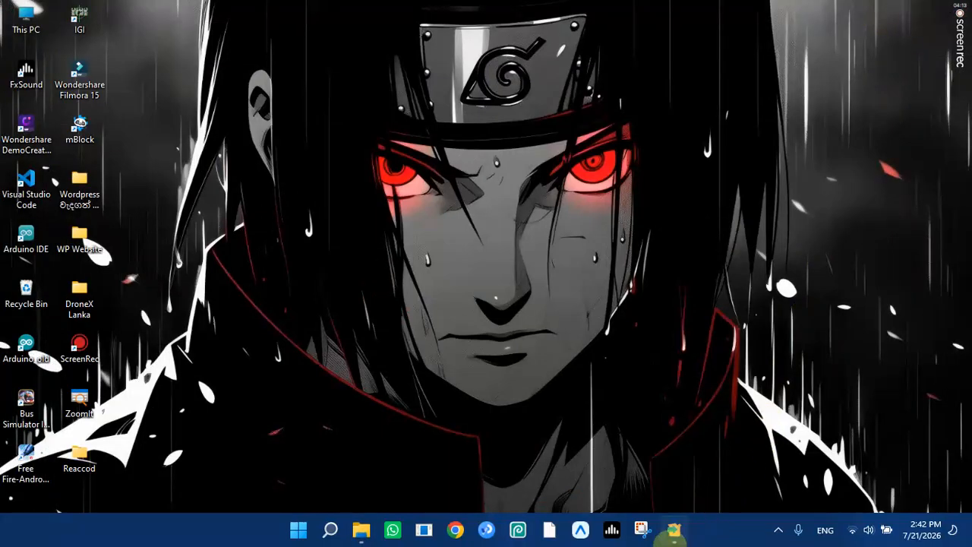
pyautogui.click(674, 530)
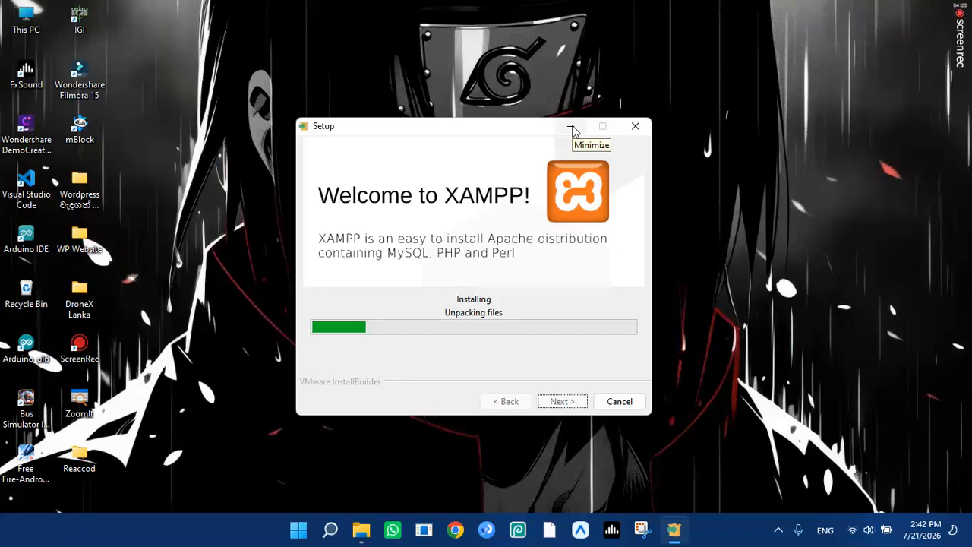
# Let XAMPP finish unpacking, then click Finish on the completed setup wizard.
pyautogui.click(571, 127)
pyautogui.moveTo(969, 27)
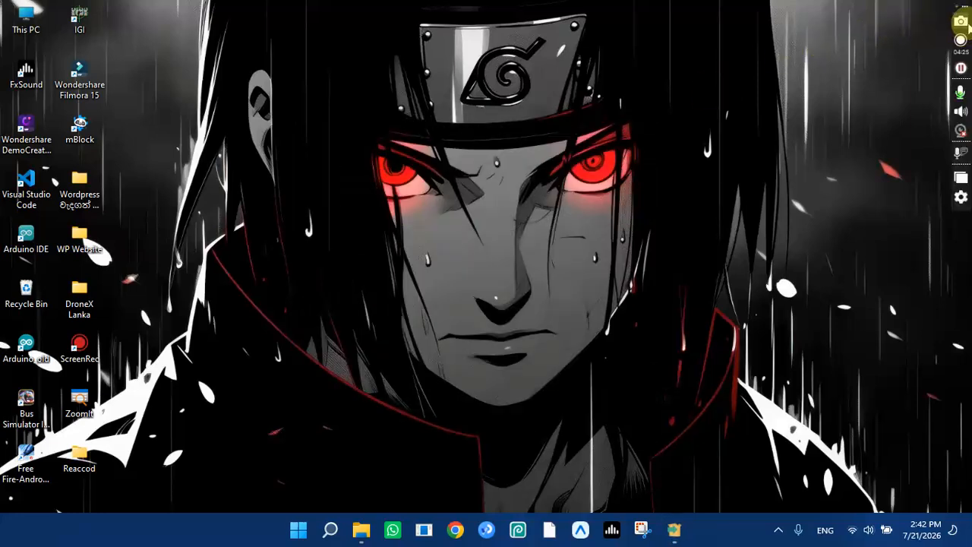
pyautogui.click(960, 68)
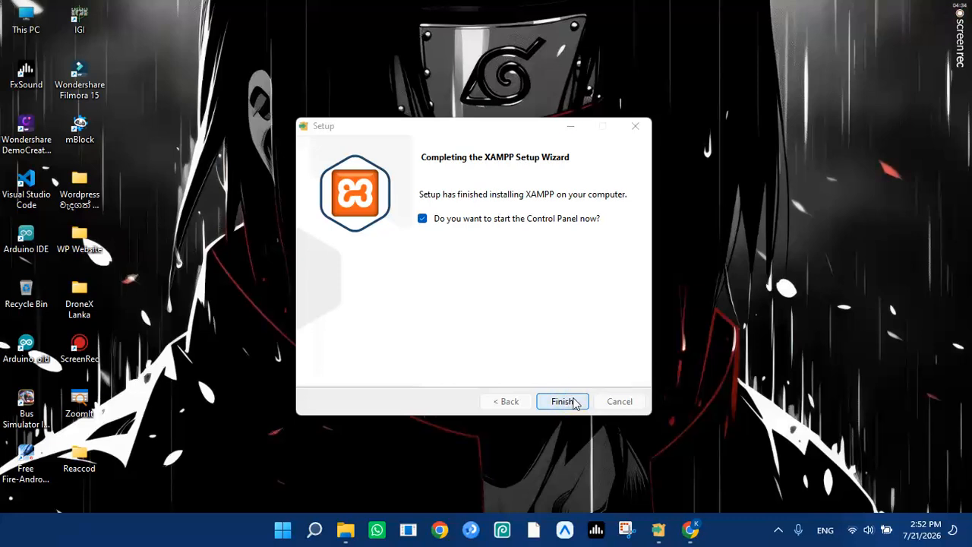
pyautogui.click(563, 401)
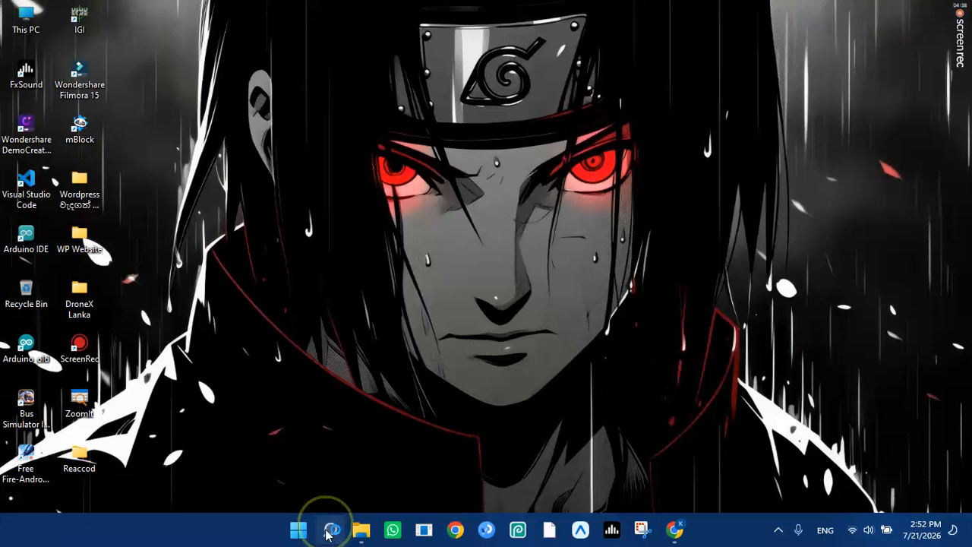
# Search Windows for 'xam' and launch the XAMPP Control Panel app.
pyautogui.click(327, 530)
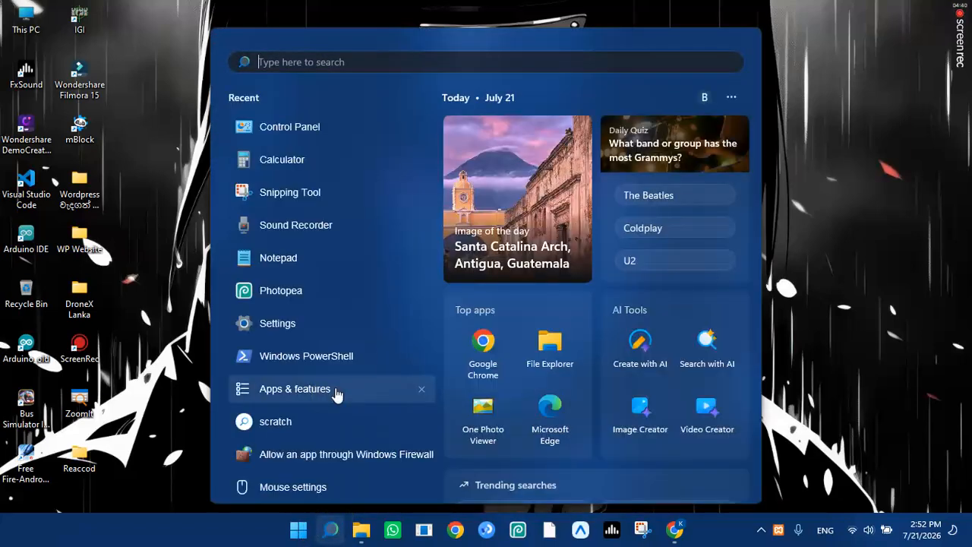
pyautogui.write('x')
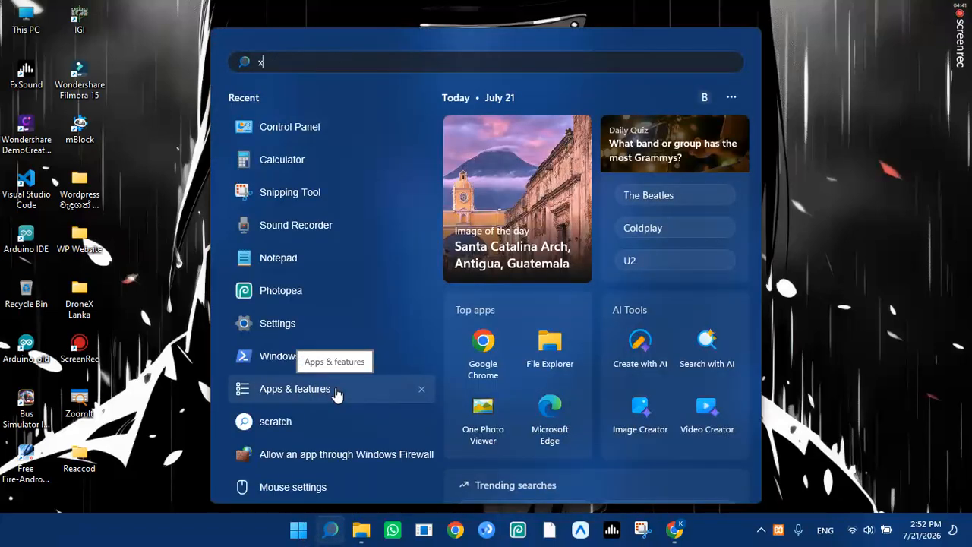
pyautogui.write('a')
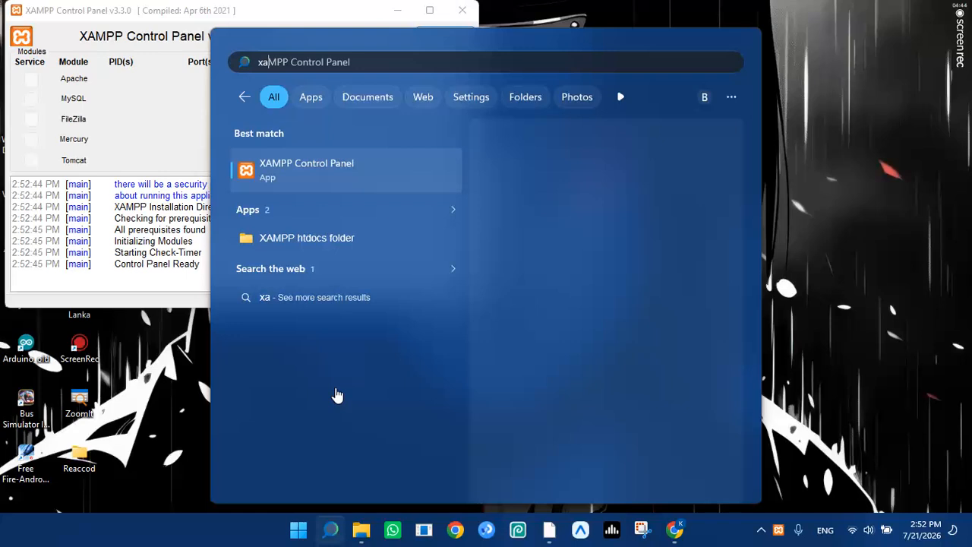
pyautogui.click(463, 16)
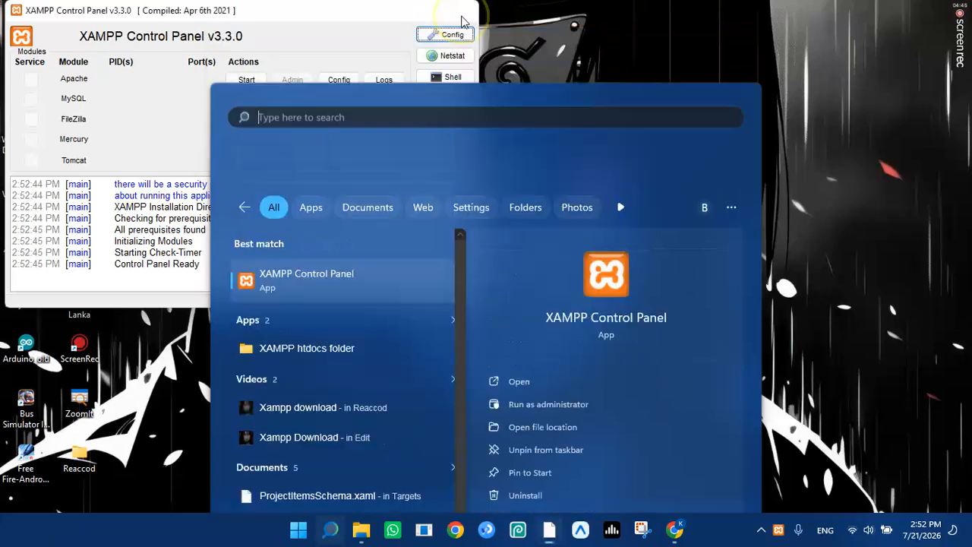
pyautogui.click(331, 531)
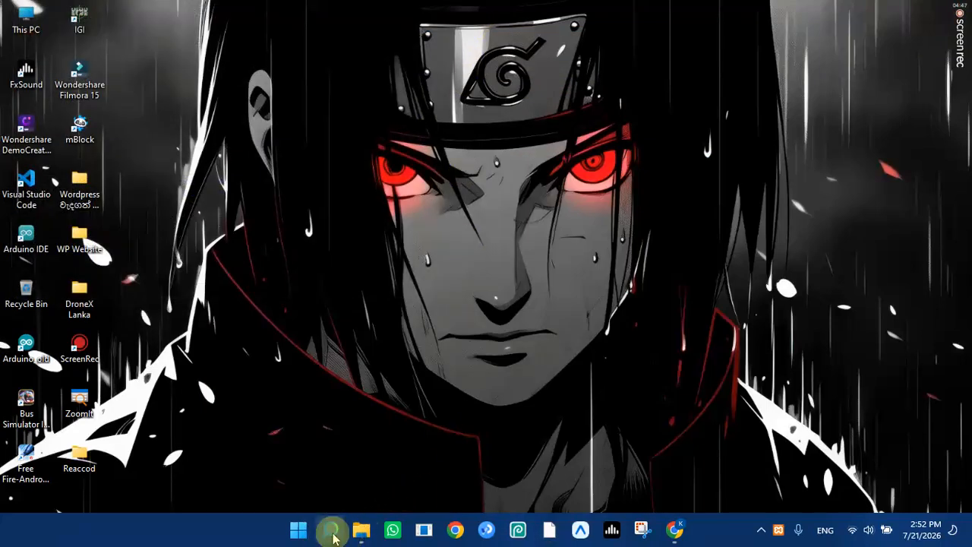
pyautogui.write('xa')
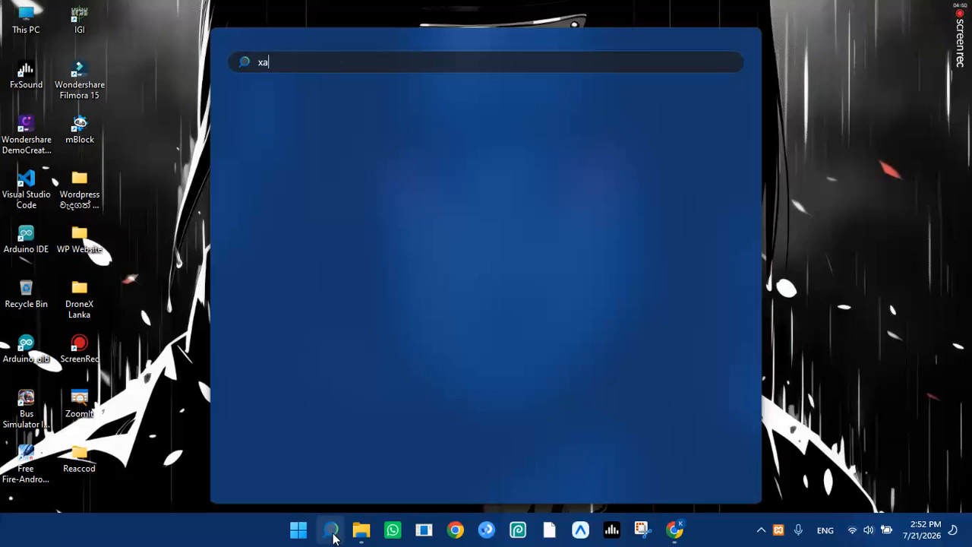
pyautogui.write('m')
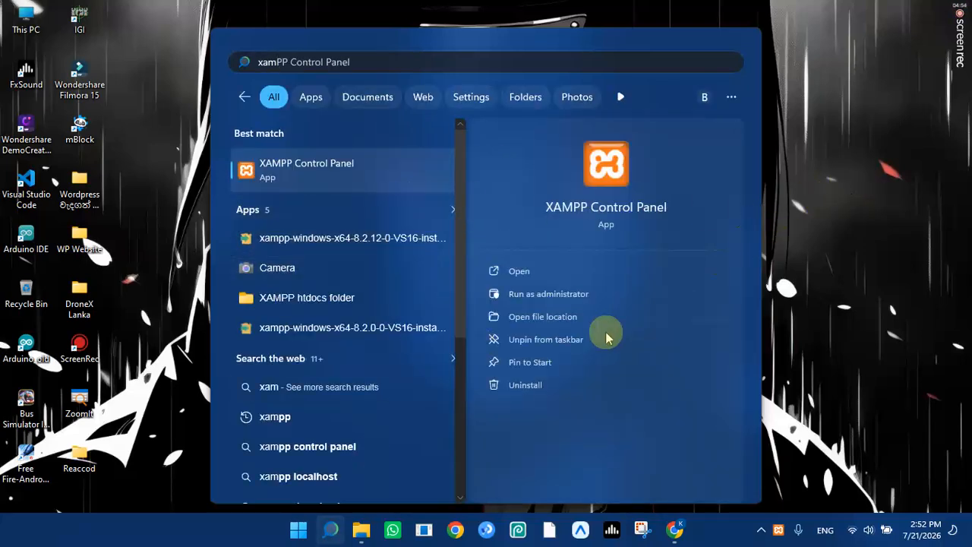
pyautogui.click(608, 272)
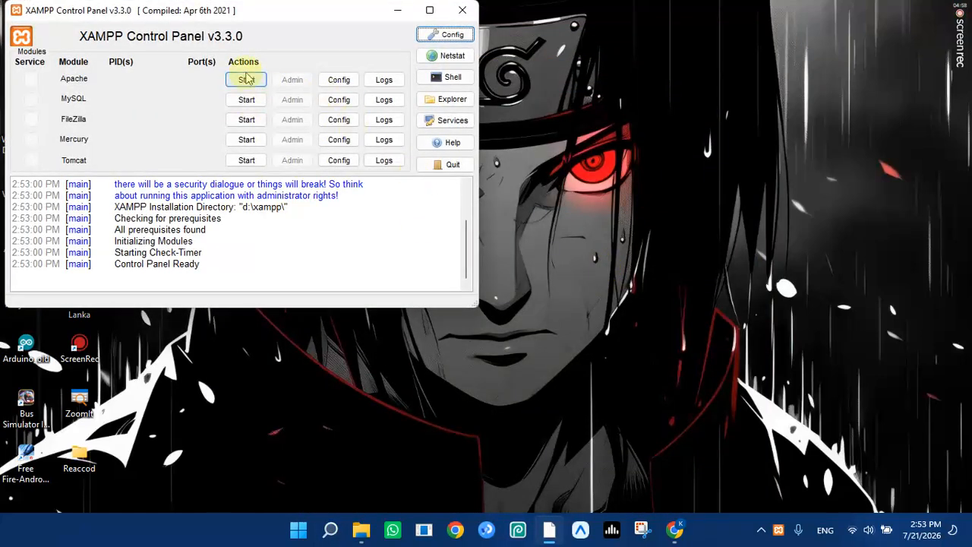
# Start the Apache and MySQL modules, then open Apache's localhost dashboard via Admin.
pyautogui.click(249, 81)
pyautogui.click(257, 107)
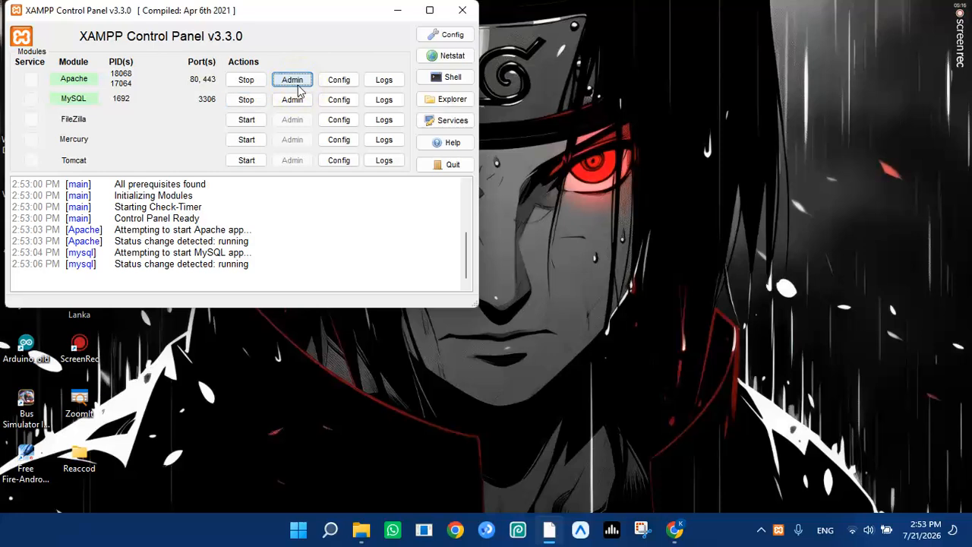
pyautogui.click(293, 80)
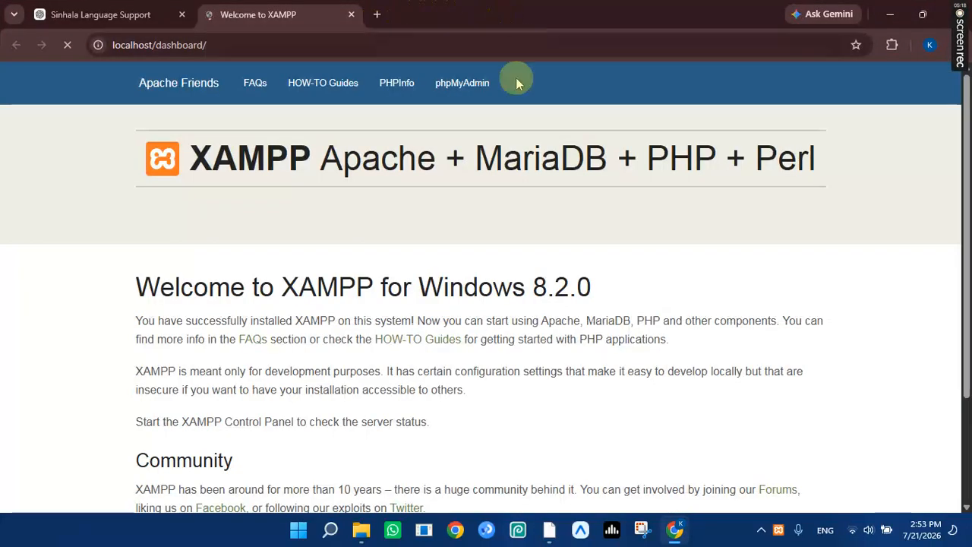
# Browse the localhost XAMPP dashboard page, then minimize Chrome and the XAMPP Control Panel.
pyautogui.scroll(-3, 342, 190)
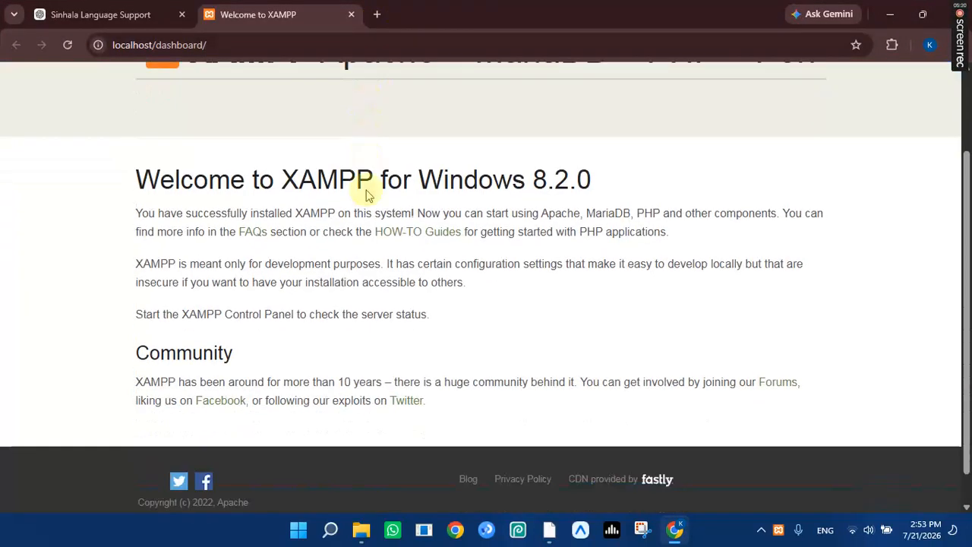
pyautogui.scroll(3, 357, 243)
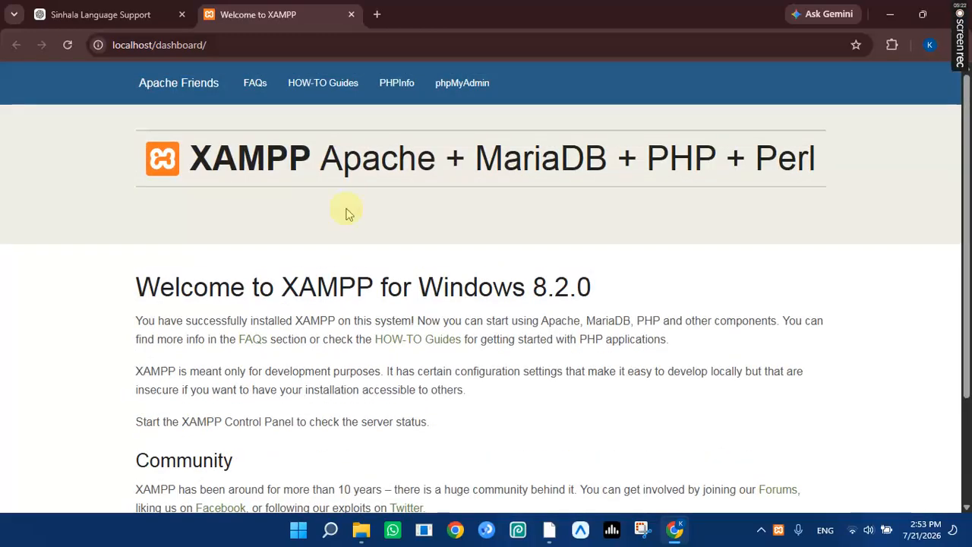
pyautogui.scroll(-3, 546, 222)
pyautogui.scroll(3, 546, 216)
pyautogui.scroll(-3, 106, 256)
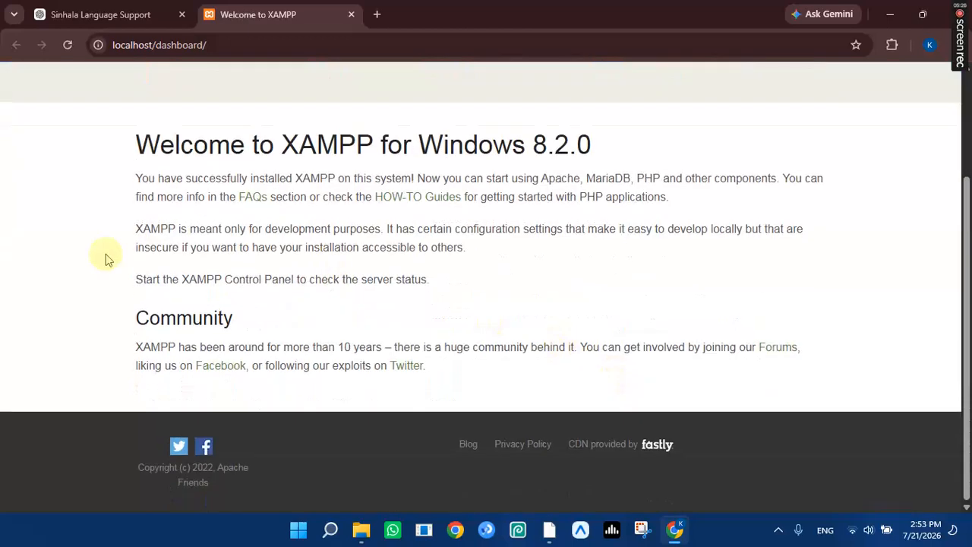
pyautogui.scroll(3, 362, 254)
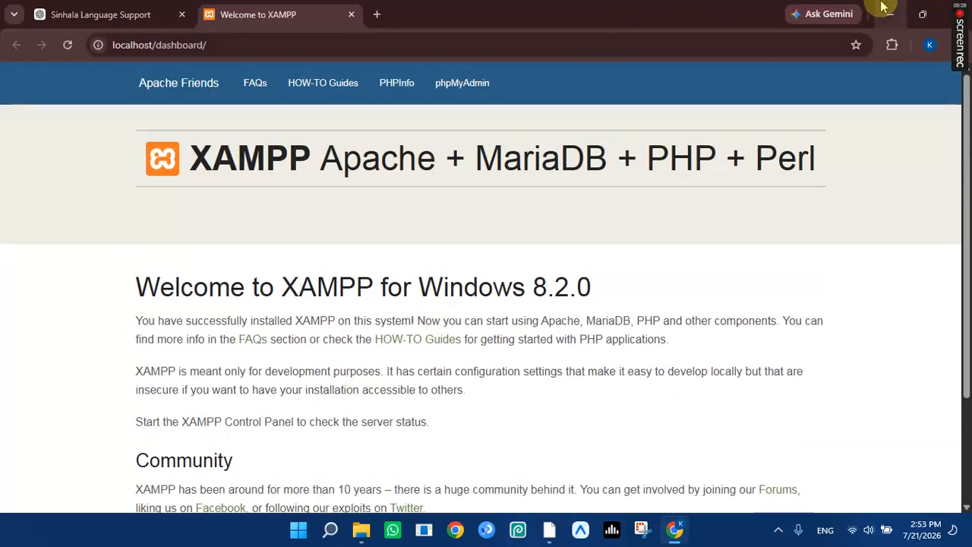
pyautogui.click(891, 13)
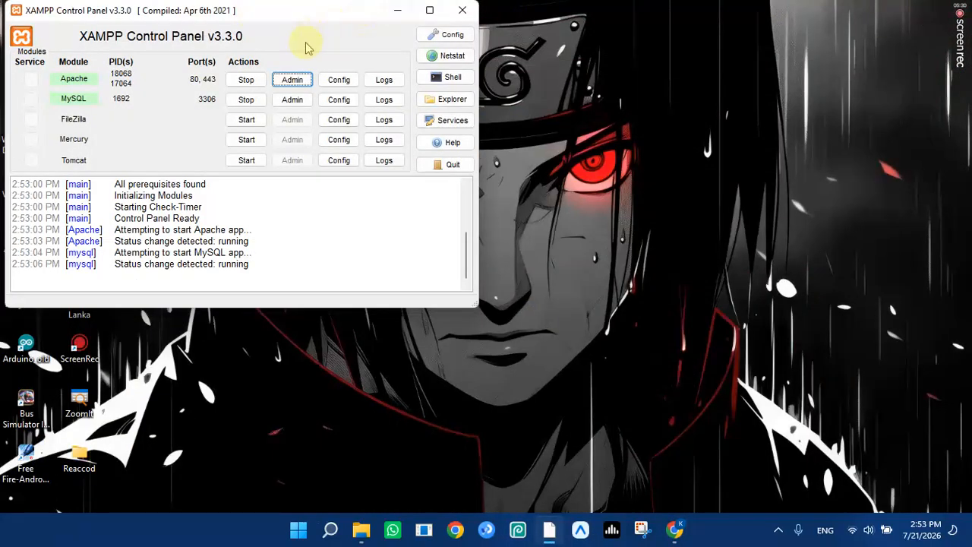
pyautogui.click(396, 12)
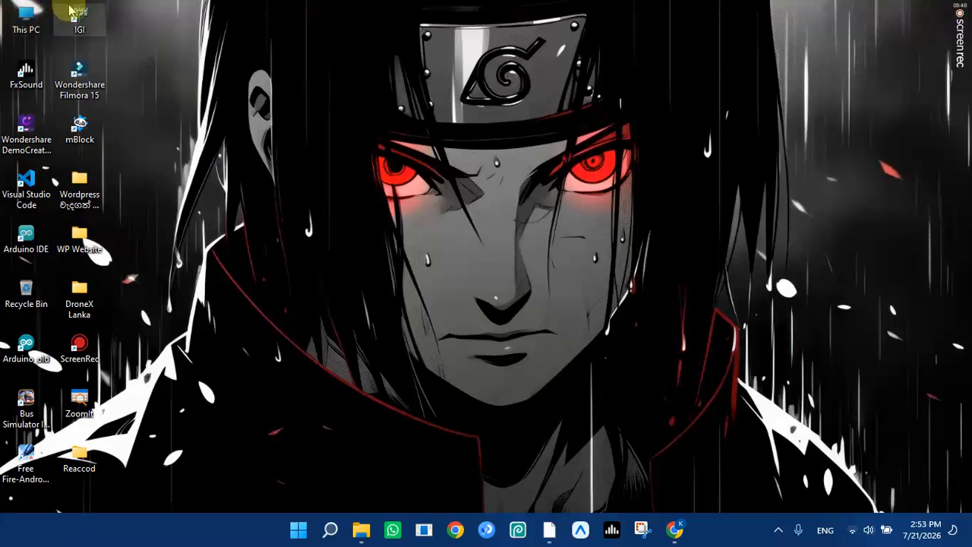
# Recheck the dashboard in Chrome, minimize it, and open This PC from the desktop.
pyautogui.click(675, 529)
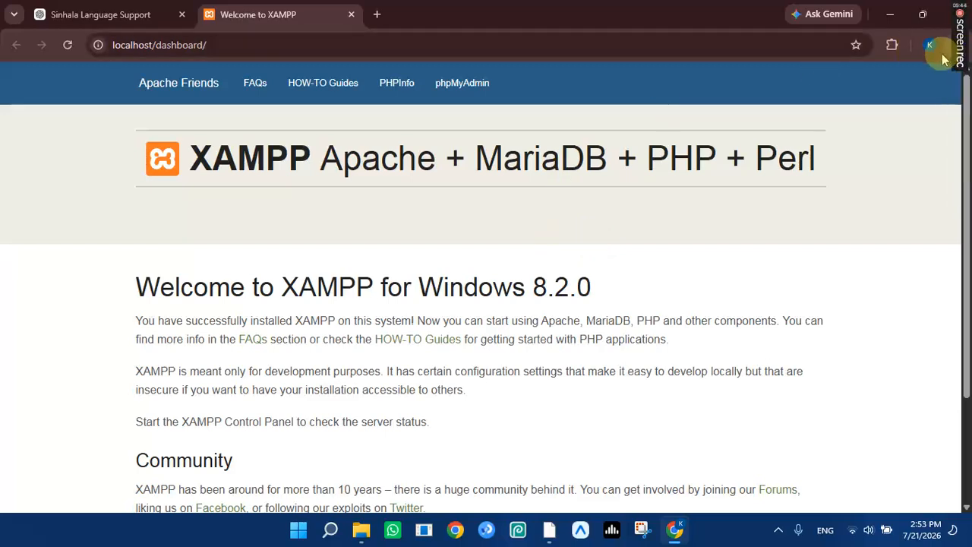
pyautogui.click(890, 13)
pyautogui.doubleClick(26, 30)
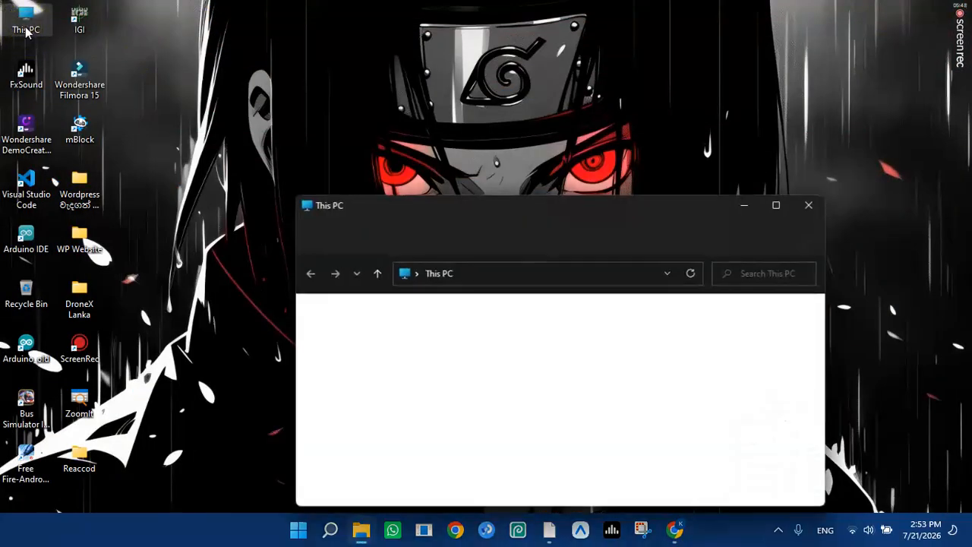
# Open D:\Xampp\htdocs and delete all eight of its default files and folders.
pyautogui.doubleClick(600, 201)
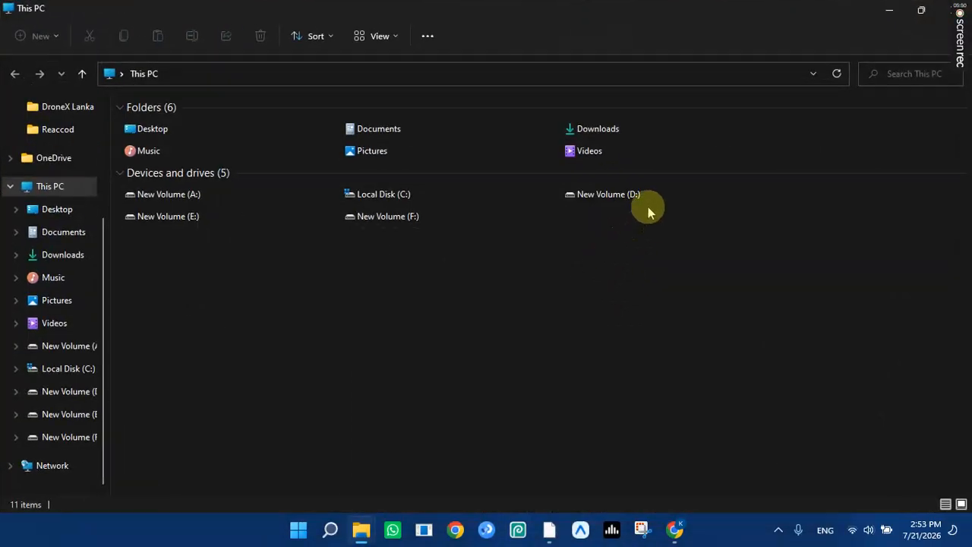
pyautogui.doubleClick(632, 199)
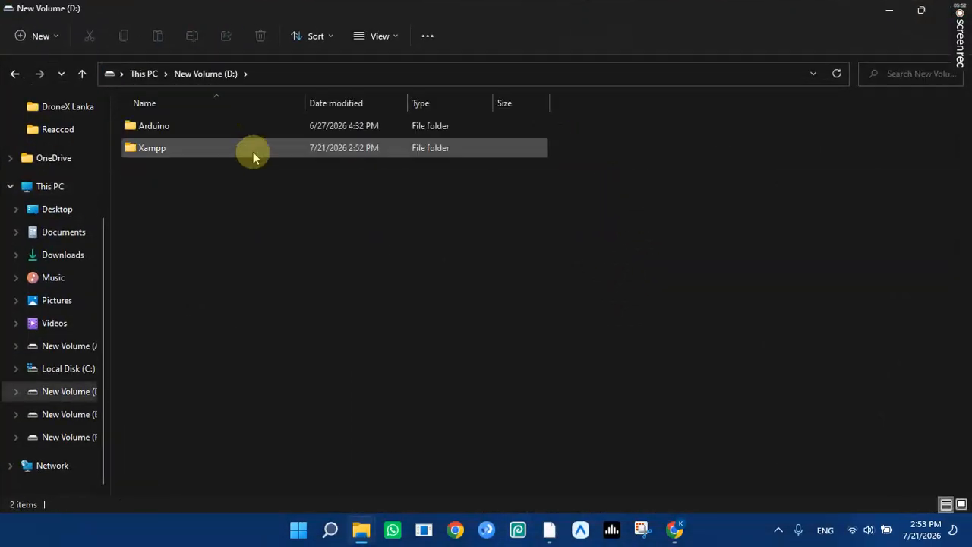
pyautogui.doubleClick(241, 154)
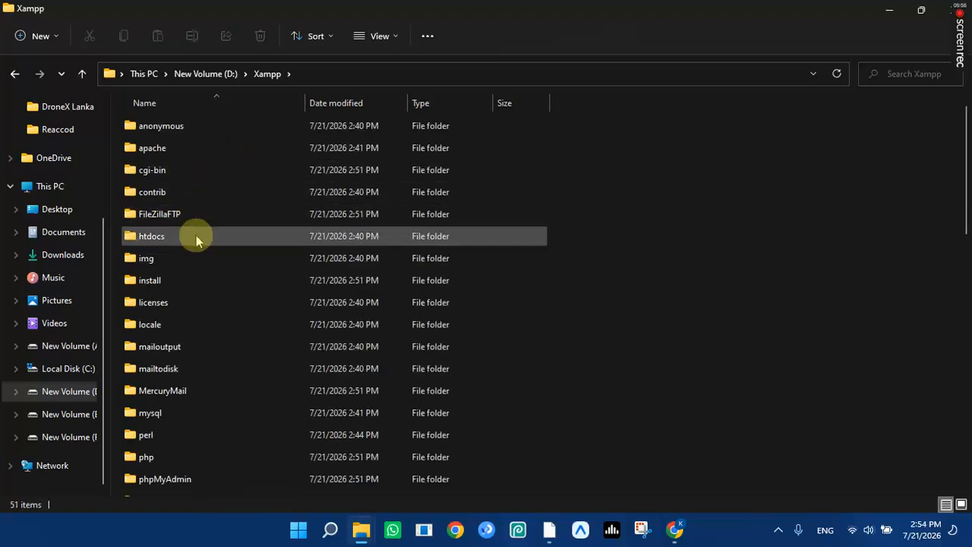
pyautogui.moveTo(196, 235)
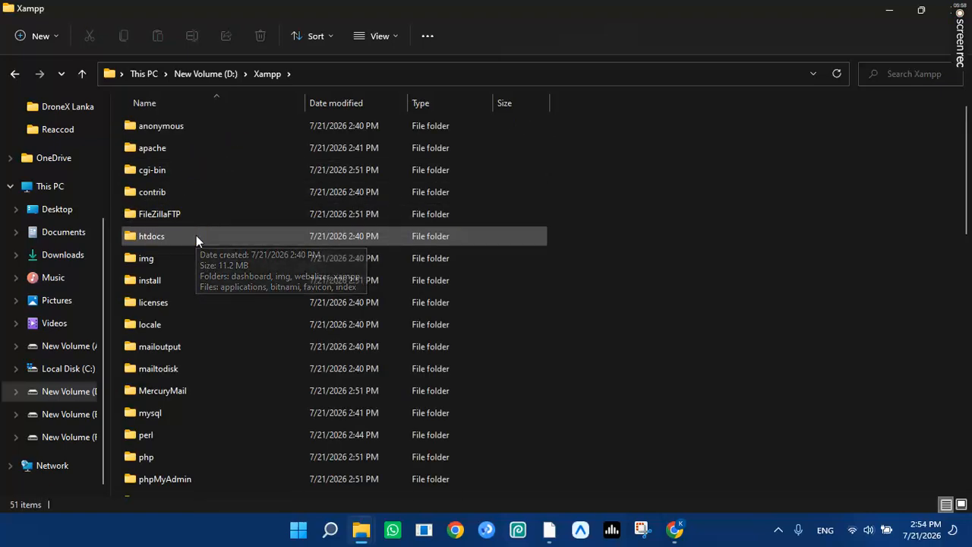
pyautogui.click(120, 237)
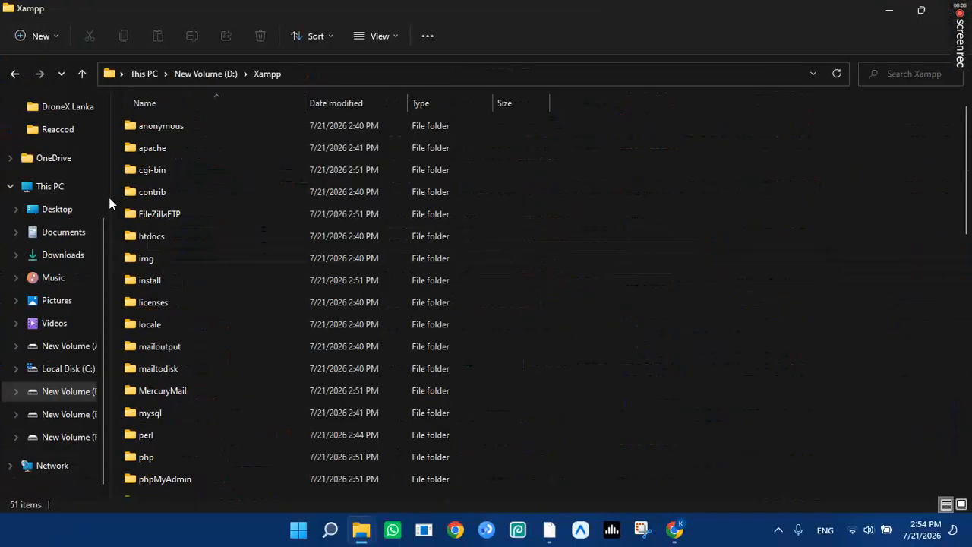
pyautogui.doubleClick(220, 236)
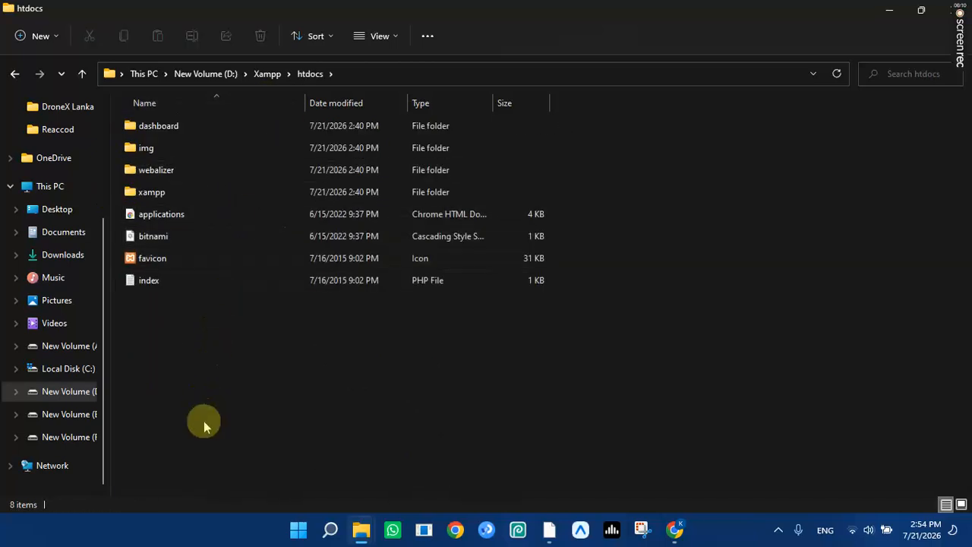
pyautogui.moveTo(220, 457); pyautogui.dragTo(206, 124)
pyautogui.click(260, 36)
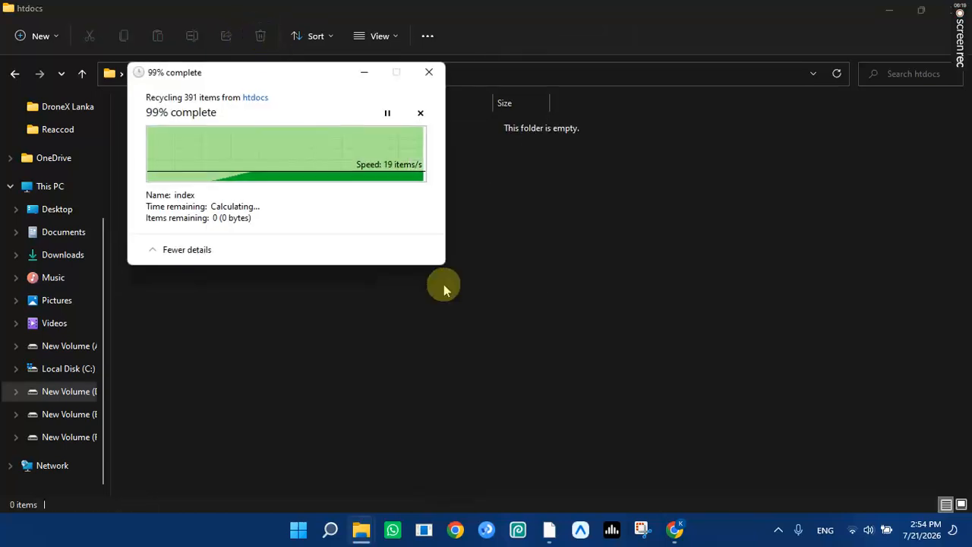
# Reload localhost/dashboard in Chrome to confirm it shows 404 Not Found, then minimize Chrome.
pyautogui.click(679, 529)
pyautogui.click(66, 46)
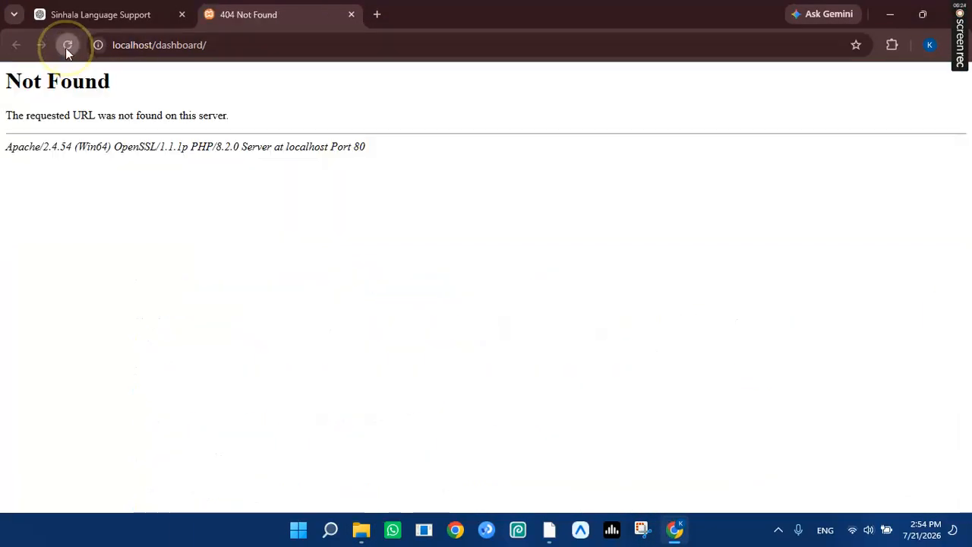
pyautogui.moveTo(3, 81); pyautogui.dragTo(468, 217)
pyautogui.doubleClick(469, 217)
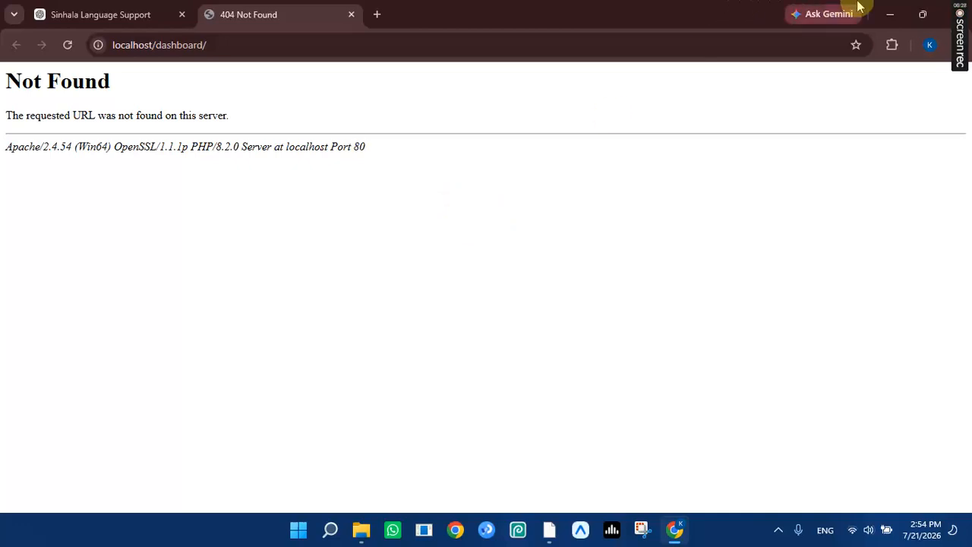
pyautogui.click(892, 13)
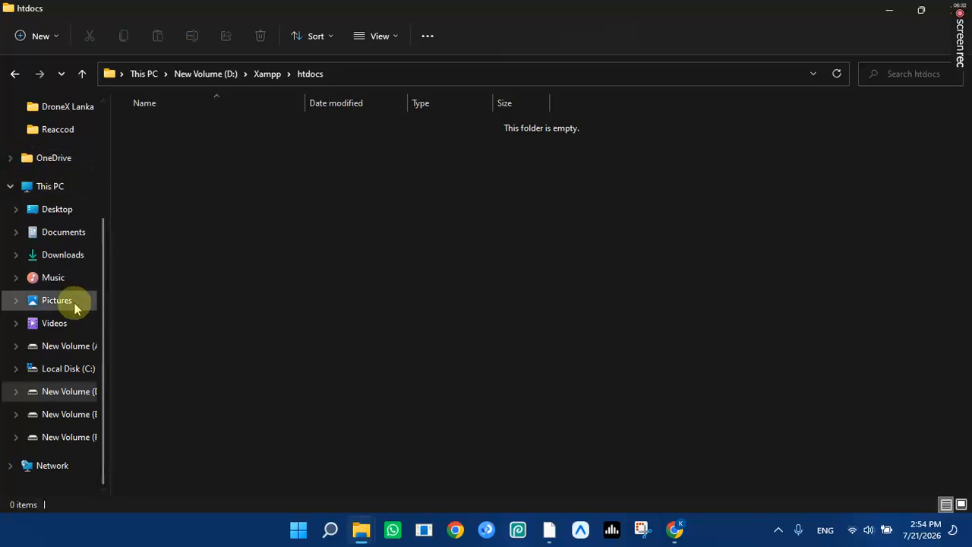
# Copy the wordpress-7.0.2 ZIP archive from the Downloads folder.
pyautogui.click(55, 261)
pyautogui.moveTo(302, 256); pyautogui.dragTo(318, 150)
pyautogui.moveTo(332, 275); pyautogui.dragTo(309, 134)
pyautogui.click(125, 36)
pyautogui.click(354, 245)
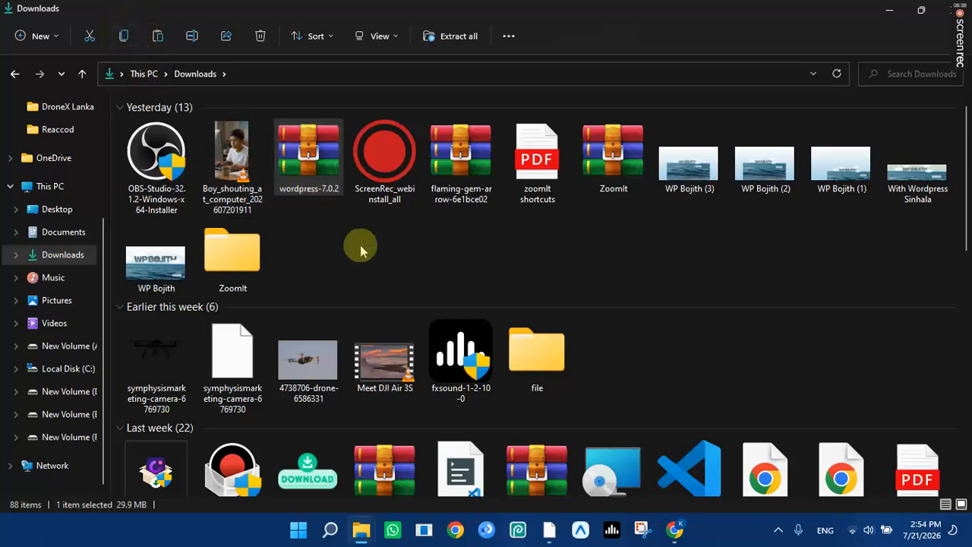
# Paste the wordpress-7.0.2 archive into D:\Xampp\htdocs.
pyautogui.click(82, 395)
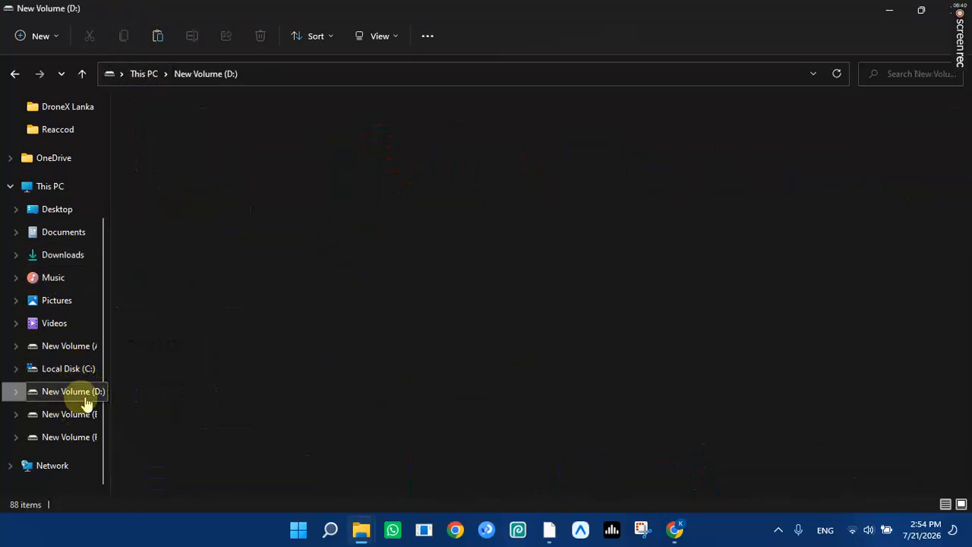
pyautogui.doubleClick(223, 152)
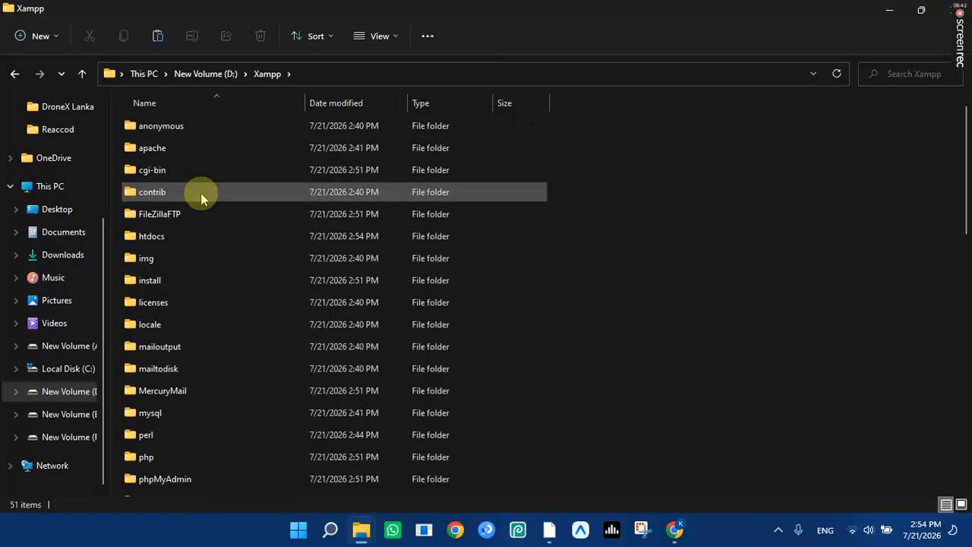
pyautogui.doubleClick(210, 233)
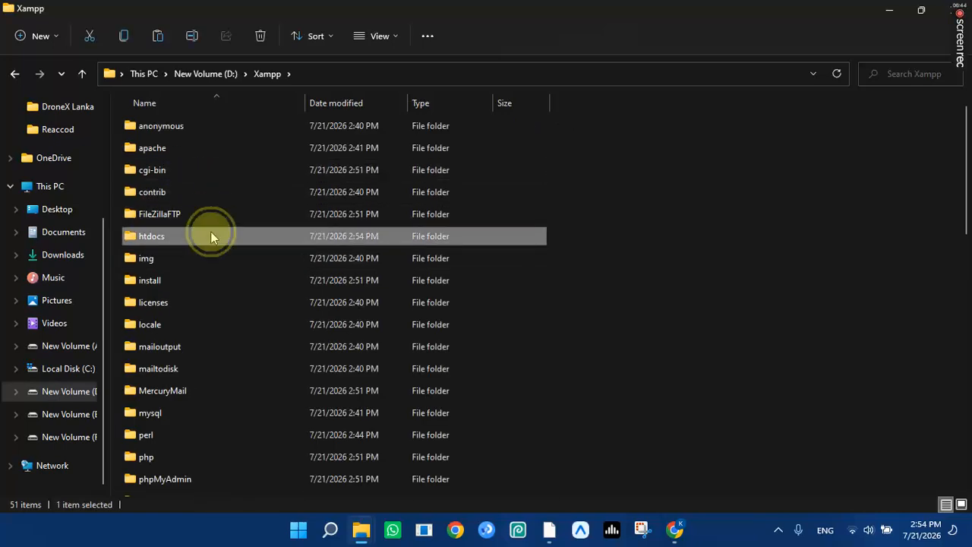
pyautogui.click(157, 37)
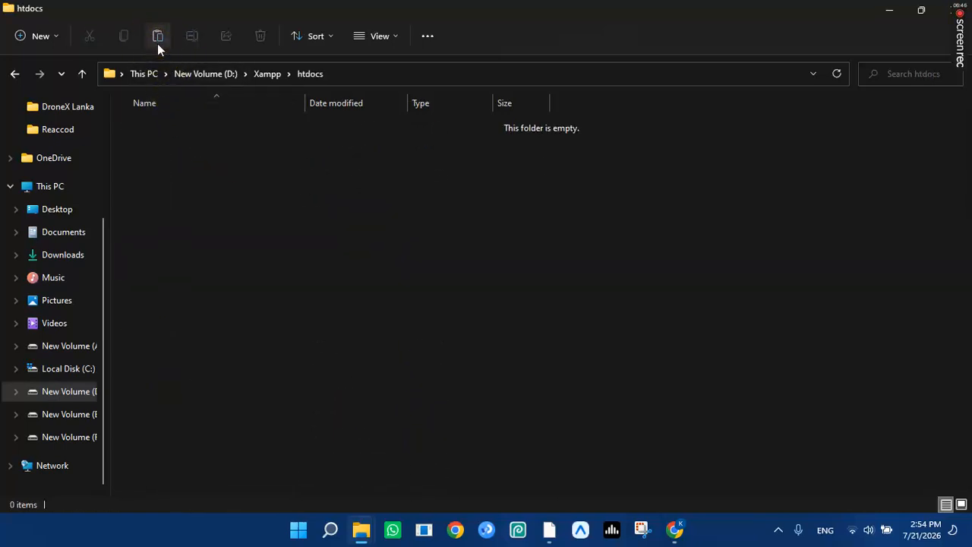
pyautogui.click(228, 186)
pyautogui.click(232, 129)
pyautogui.rightClick(233, 130)
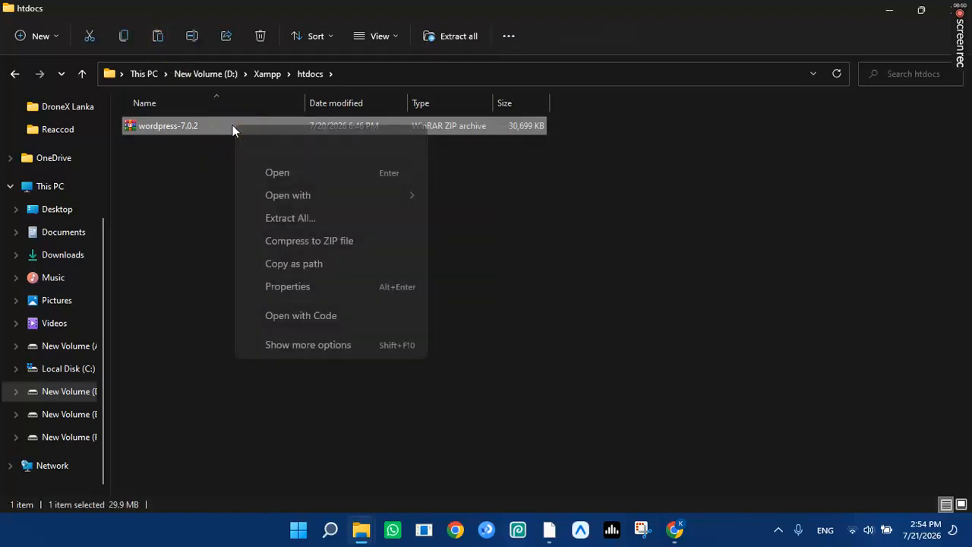
# Extract the archive with WinRAR into htdocs\wordpress-7.0.2.
pyautogui.click(347, 360)
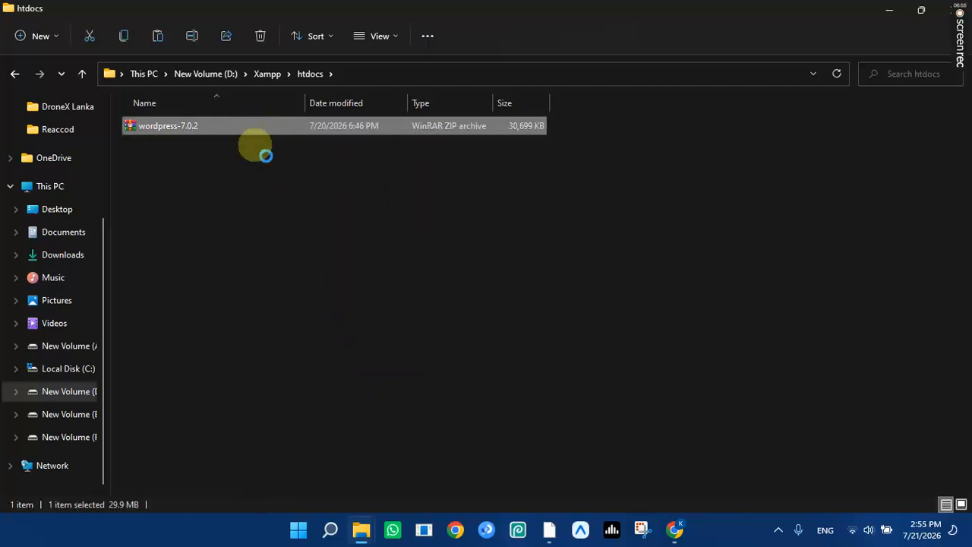
pyautogui.rightClick(259, 136)
pyautogui.click(344, 347)
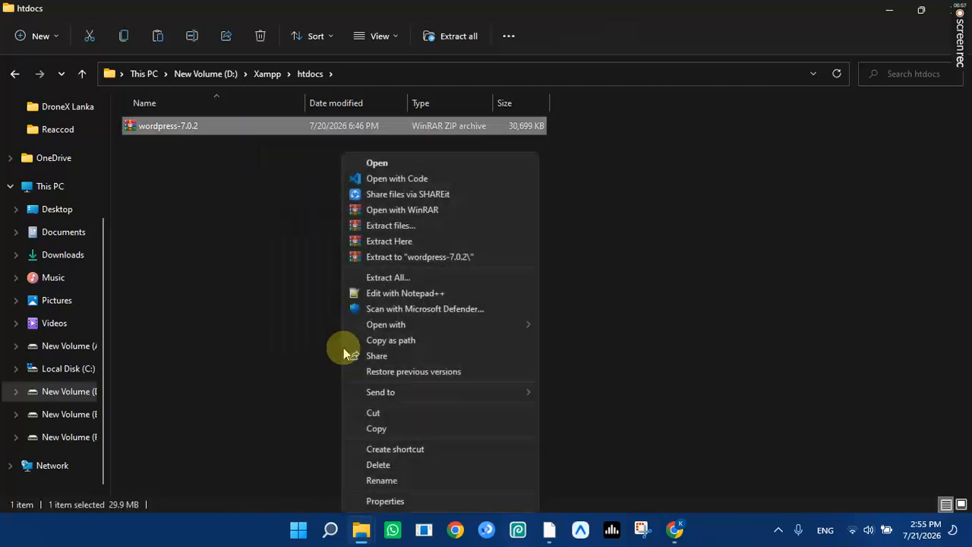
pyautogui.click(428, 226)
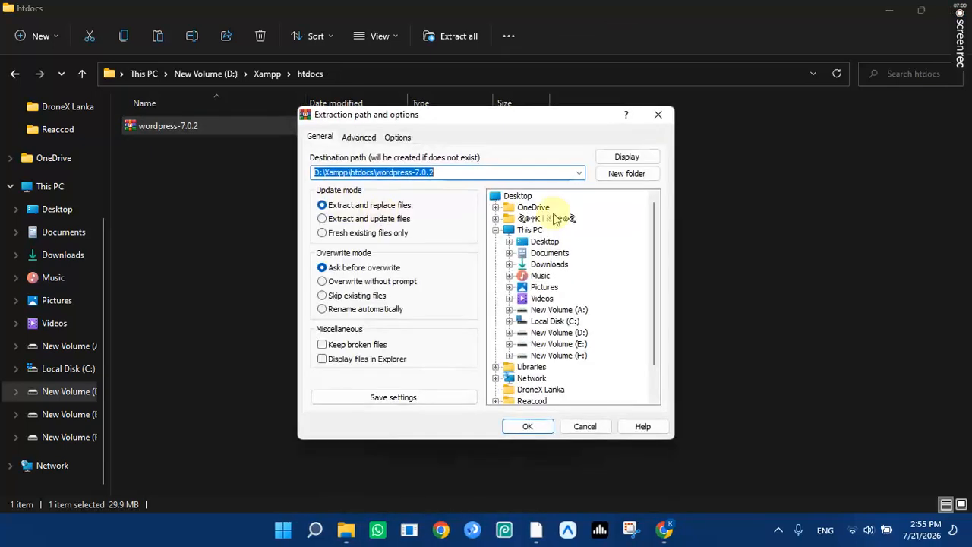
pyautogui.click(527, 427)
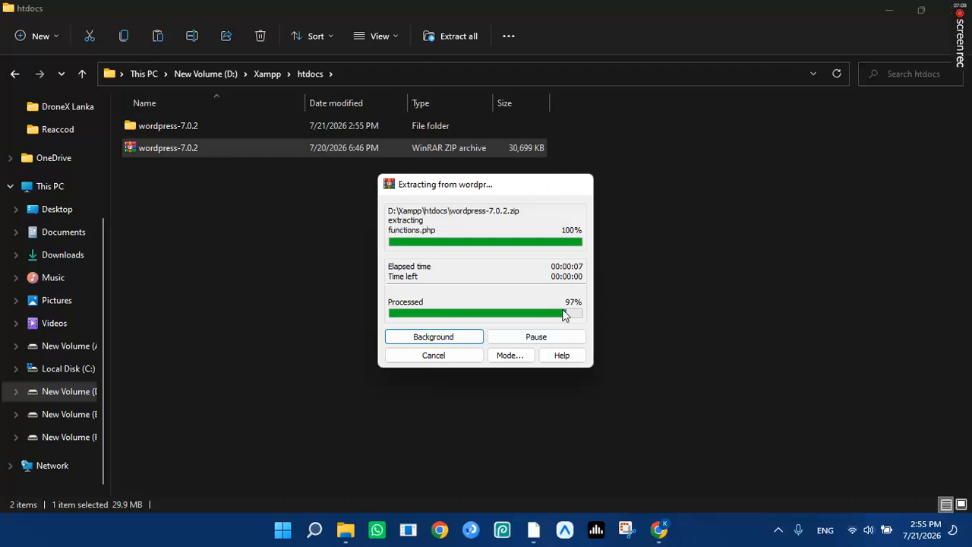
# Delete the wordpress-7.0.2 ZIP archive from htdocs.
pyautogui.click(354, 295)
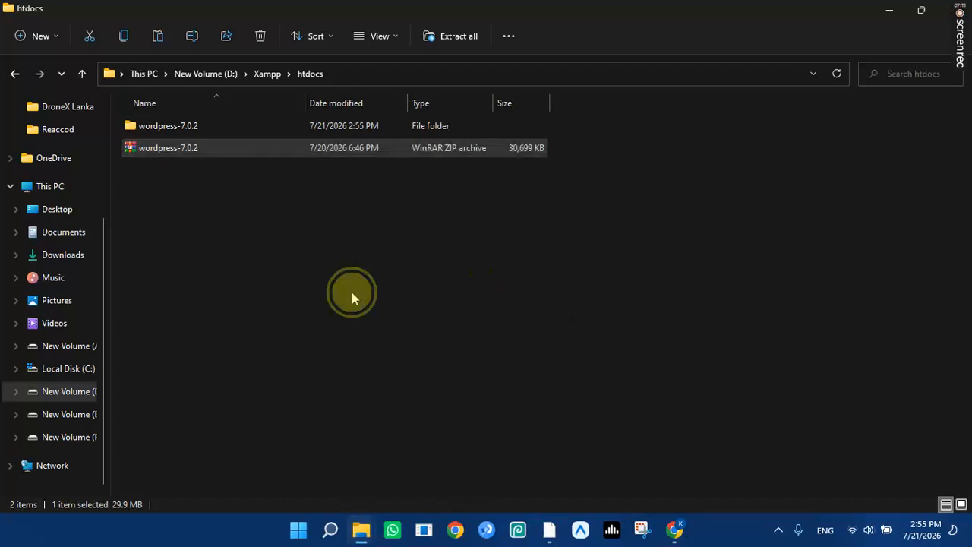
pyautogui.click(225, 155)
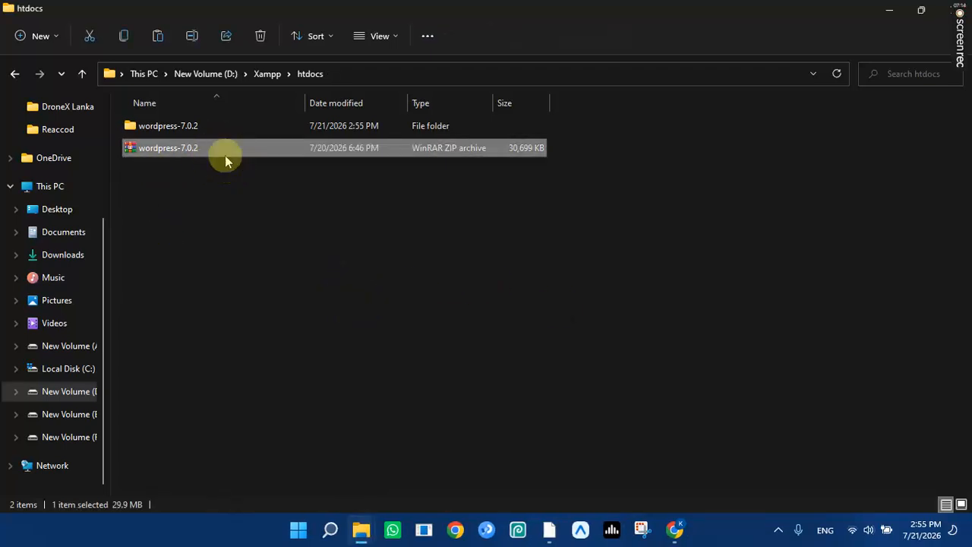
pyautogui.rightClick(225, 155)
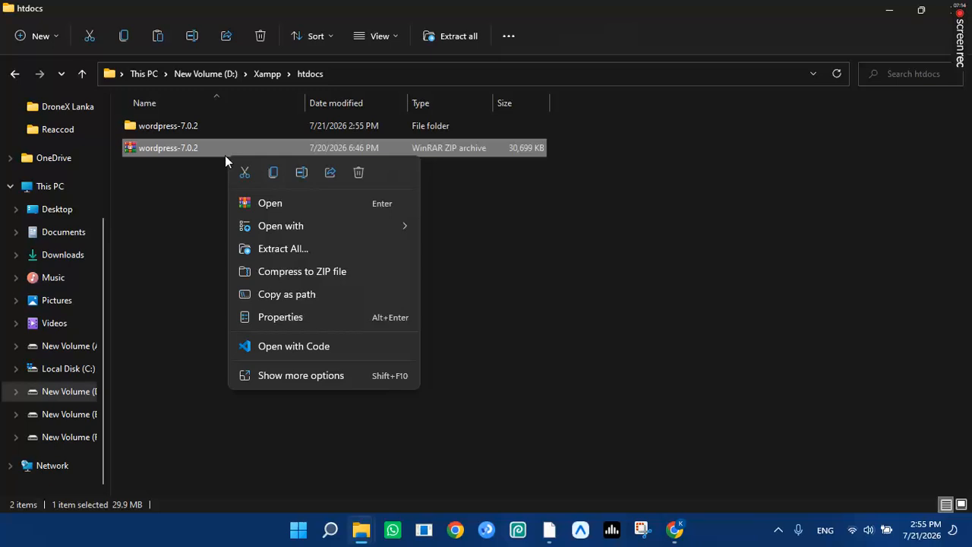
pyautogui.click(272, 249)
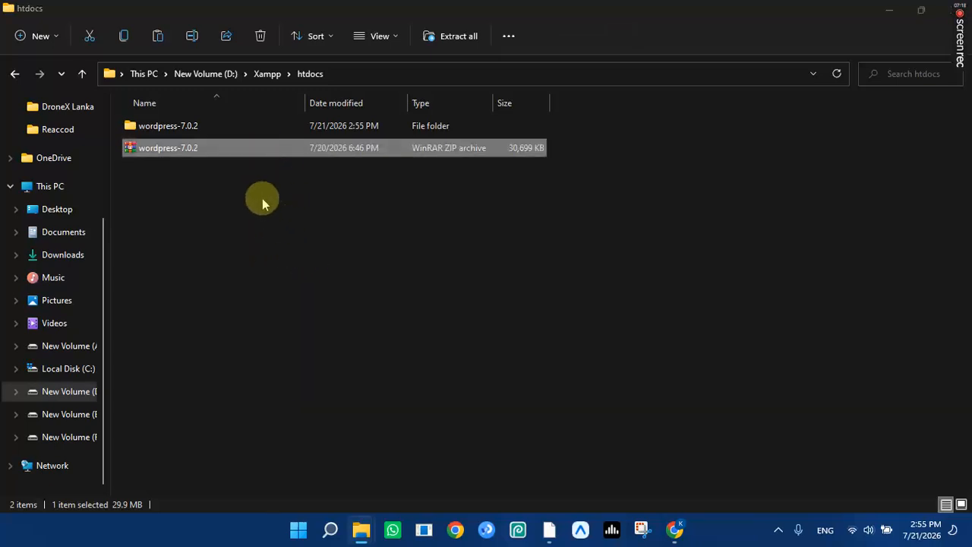
pyautogui.click(263, 36)
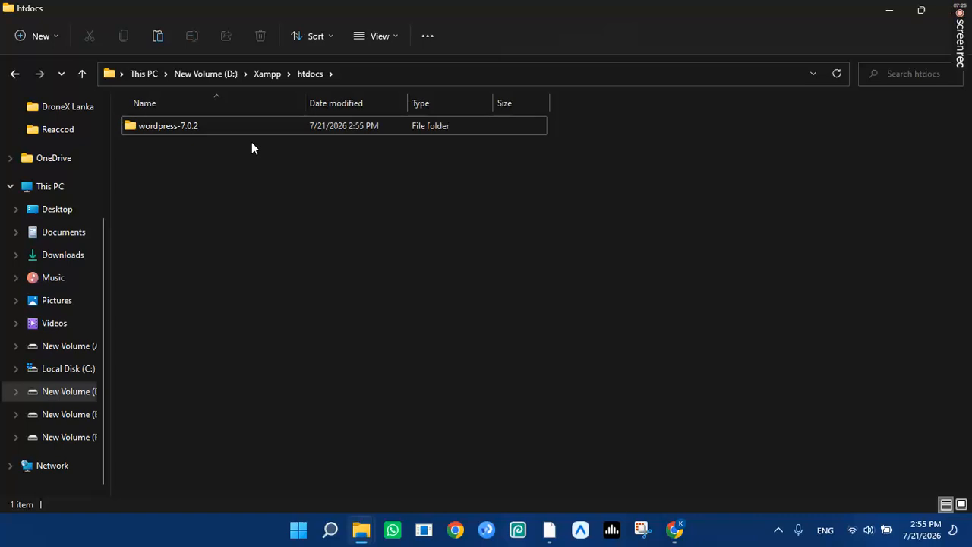
# Open htdocs\wordpress-7.0.2\wordpress, select all 19 items with Ctrl+A, and cut them.
pyautogui.moveTo(270, 310); pyautogui.dragTo(217, 98)
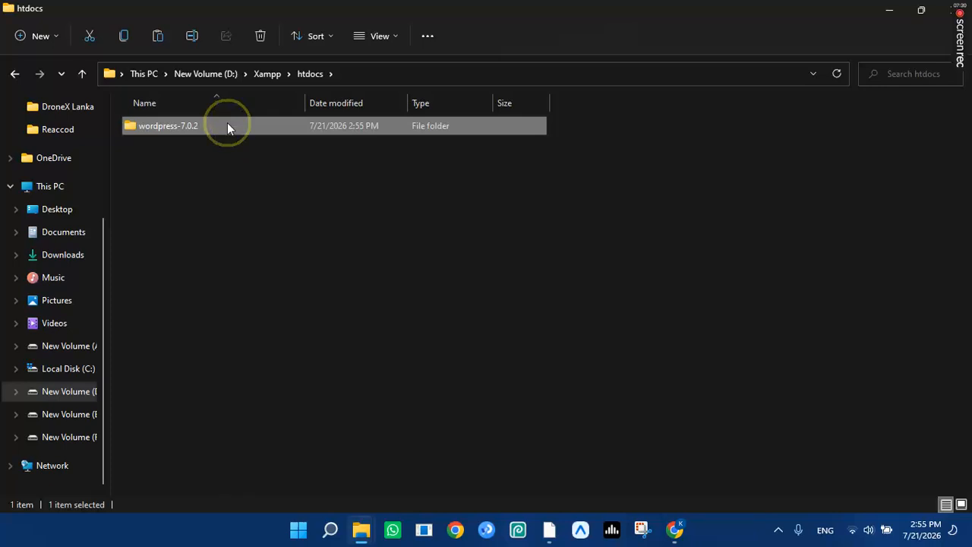
pyautogui.doubleClick(228, 125)
pyautogui.doubleClick(255, 129)
pyautogui.scroll(-1, 264, 226)
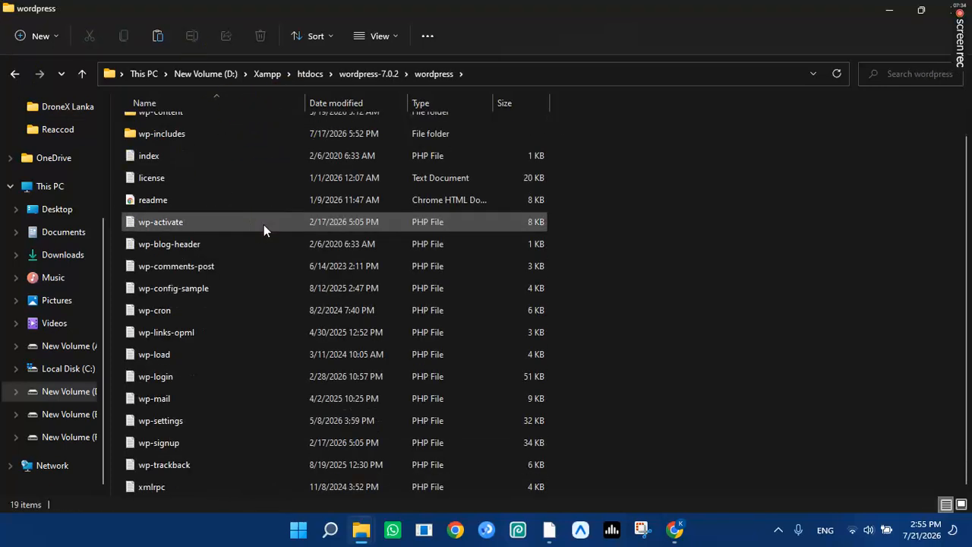
pyautogui.scroll(1, 264, 226)
pyautogui.scroll(-1, 264, 227)
pyautogui.scroll(1, 264, 226)
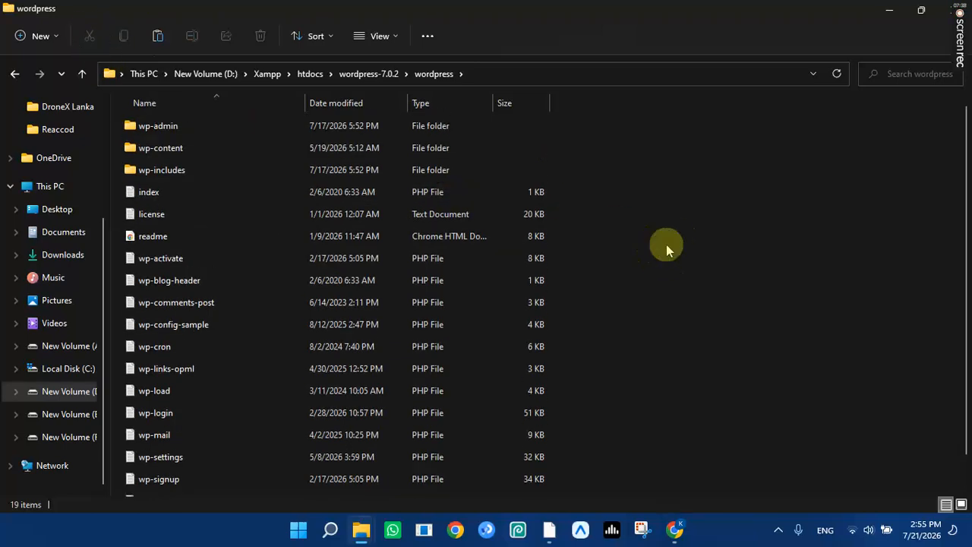
pyautogui.hotkey('ctrl', 'a')
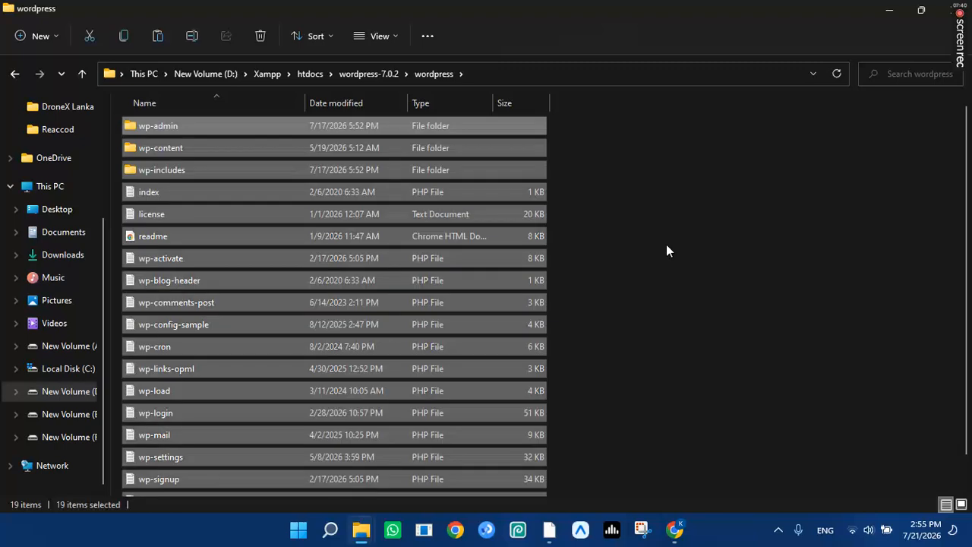
pyautogui.click(90, 37)
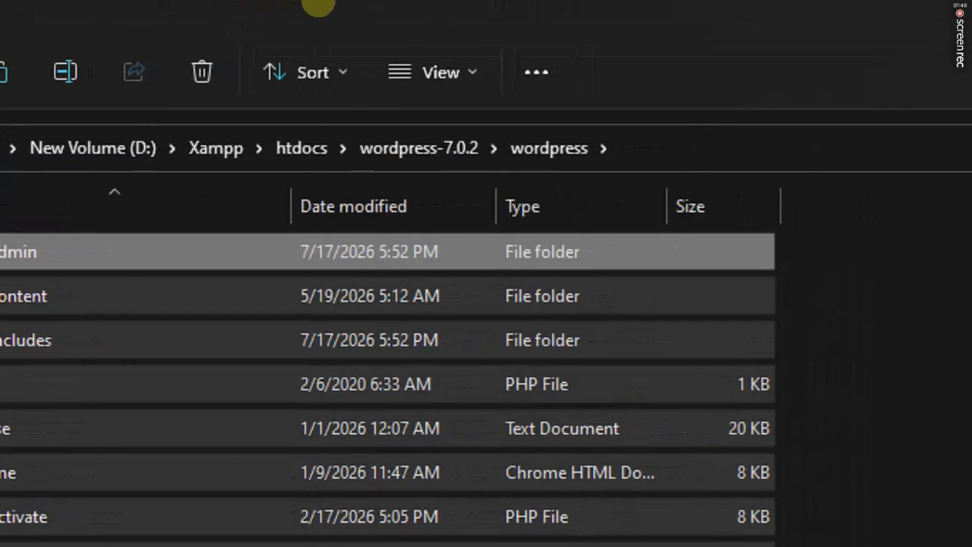
pyautogui.moveTo(260, 172)
pyautogui.mouseDown()
pyautogui.moveTo(415, 94)
pyautogui.moveTo(267, 218)
pyautogui.moveTo(251, 161)
pyautogui.mouseUp()
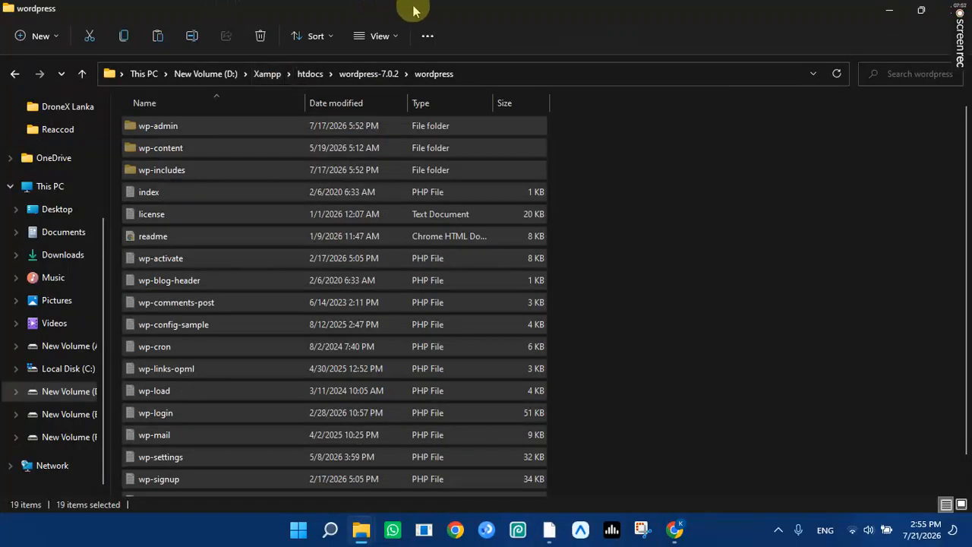
# Go back to D:\Xampp\htdocs and paste the 19 cut WordPress items with Ctrl+V.
pyautogui.click(310, 75)
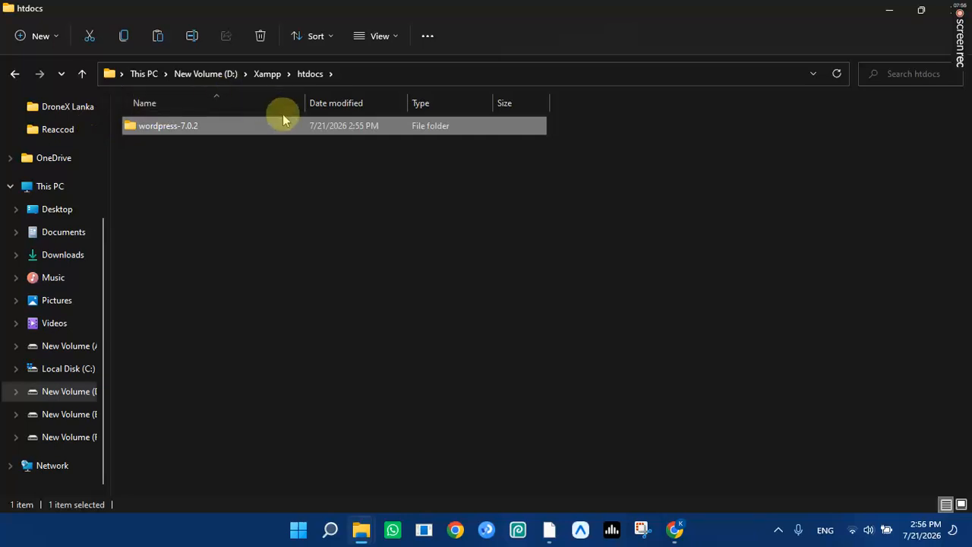
pyautogui.click(12, 74)
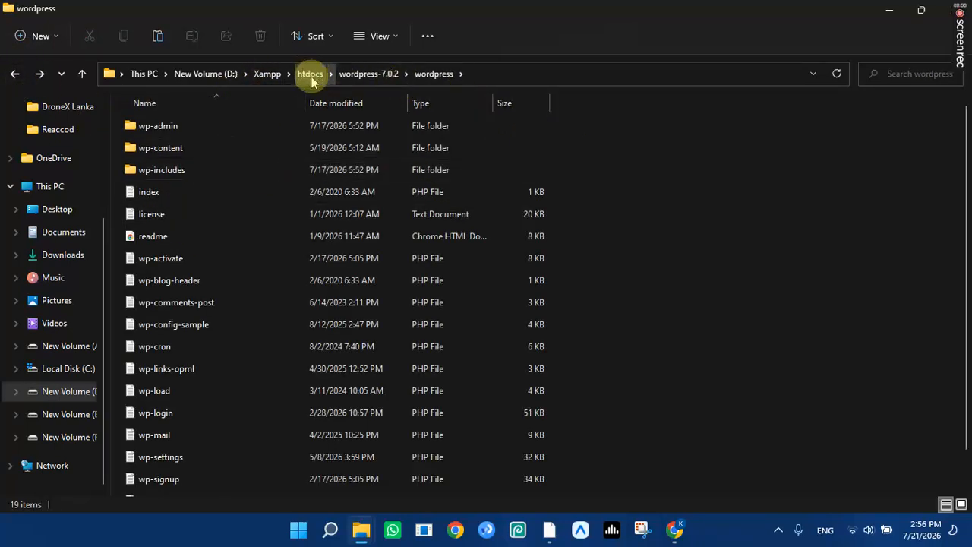
pyautogui.click(267, 78)
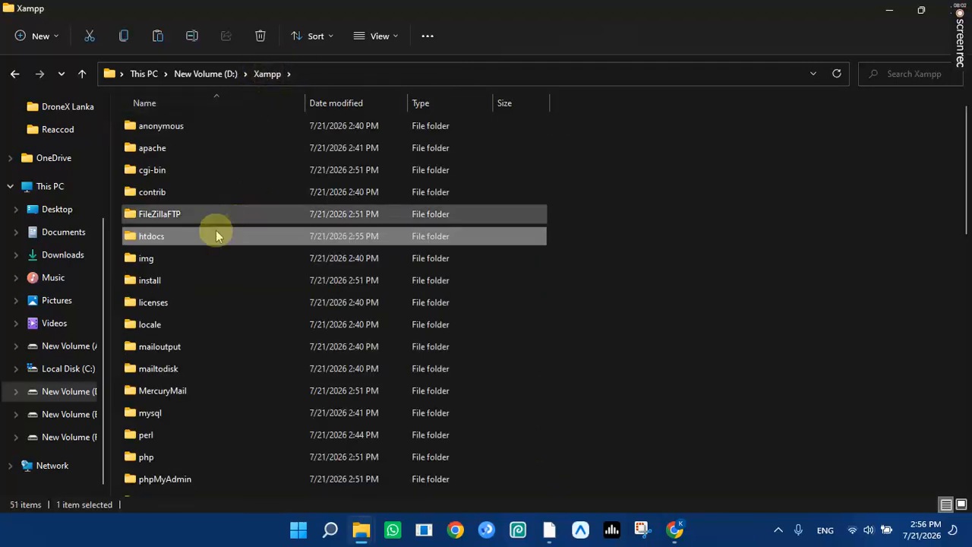
pyautogui.doubleClick(196, 240)
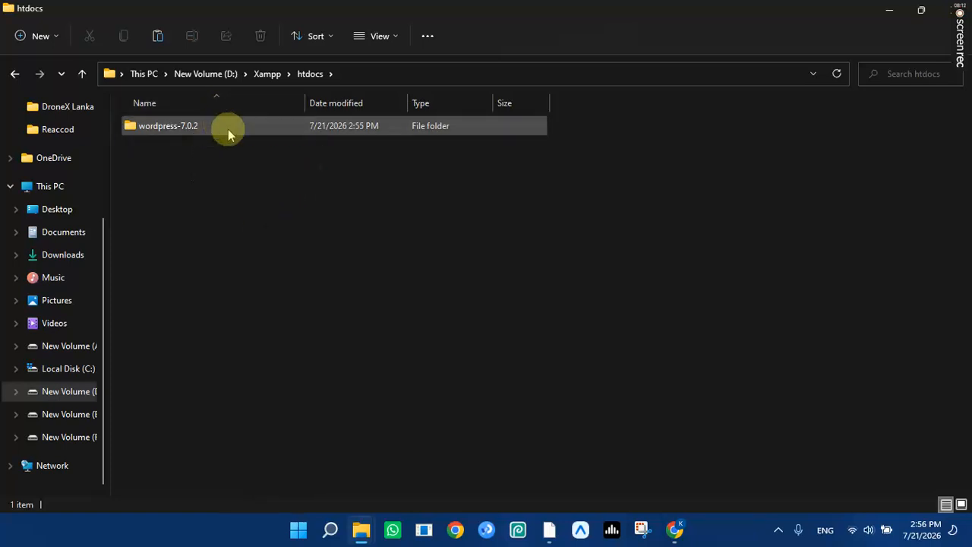
pyautogui.click(224, 126)
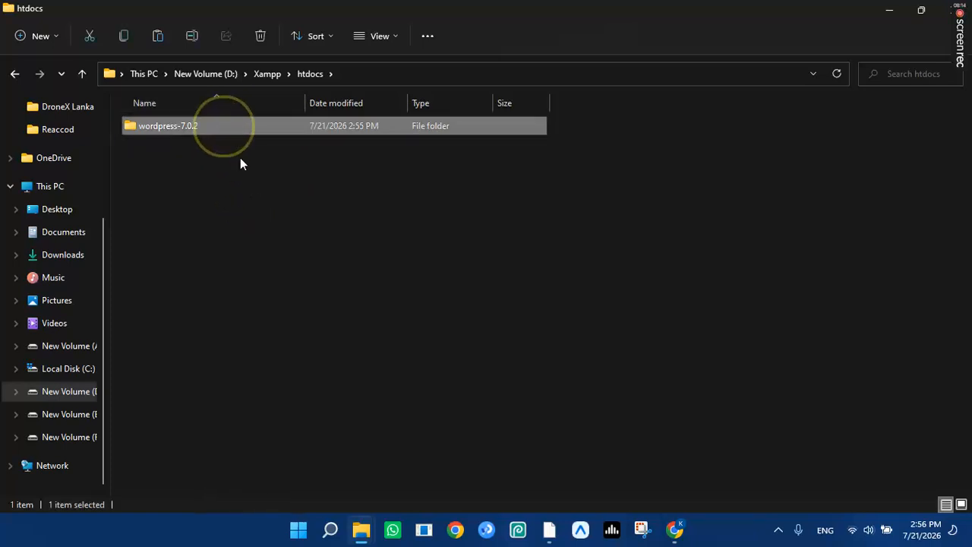
pyautogui.click(309, 253)
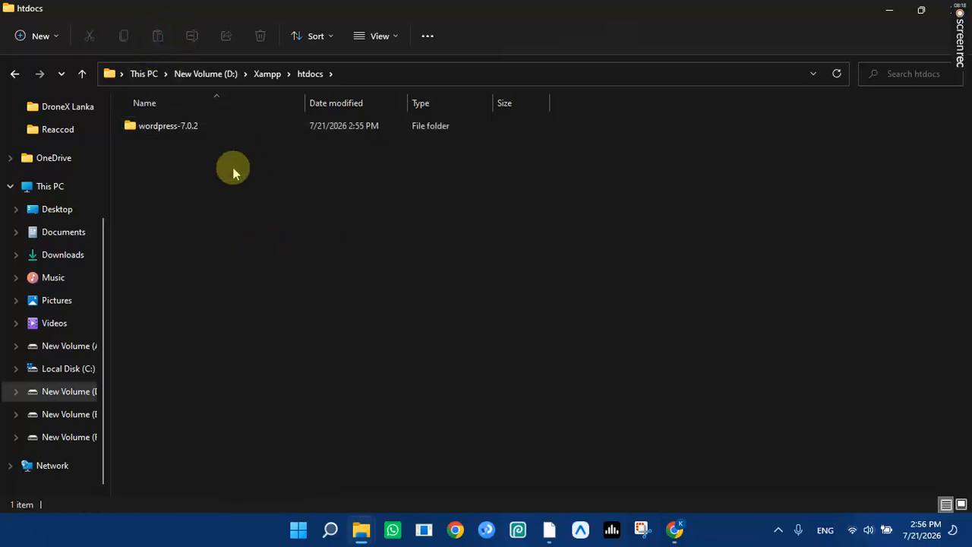
pyautogui.hotkey('ctrl', 'v')
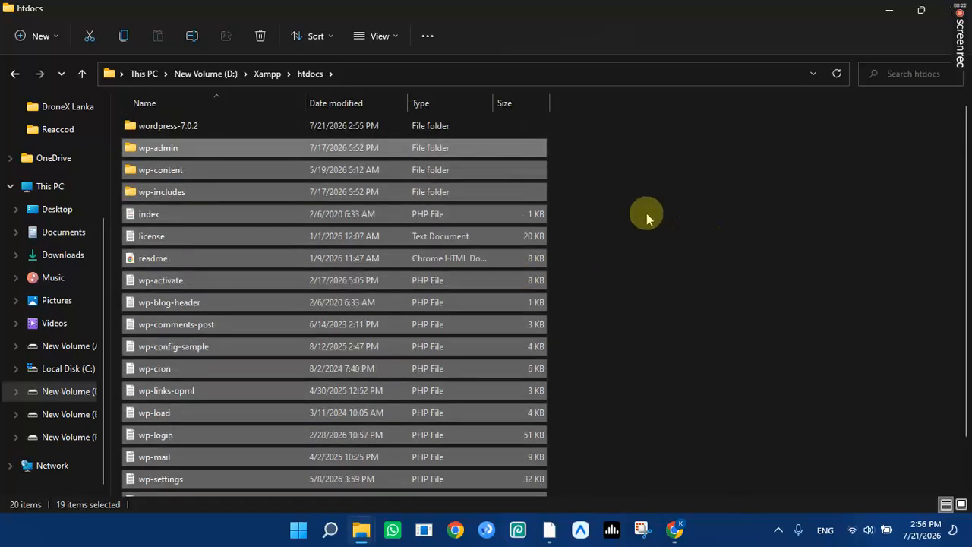
# Confirm the leftover wordpress-7.0.2 folder is empty and delete it from htdocs.
pyautogui.click(668, 186)
pyautogui.doubleClick(232, 127)
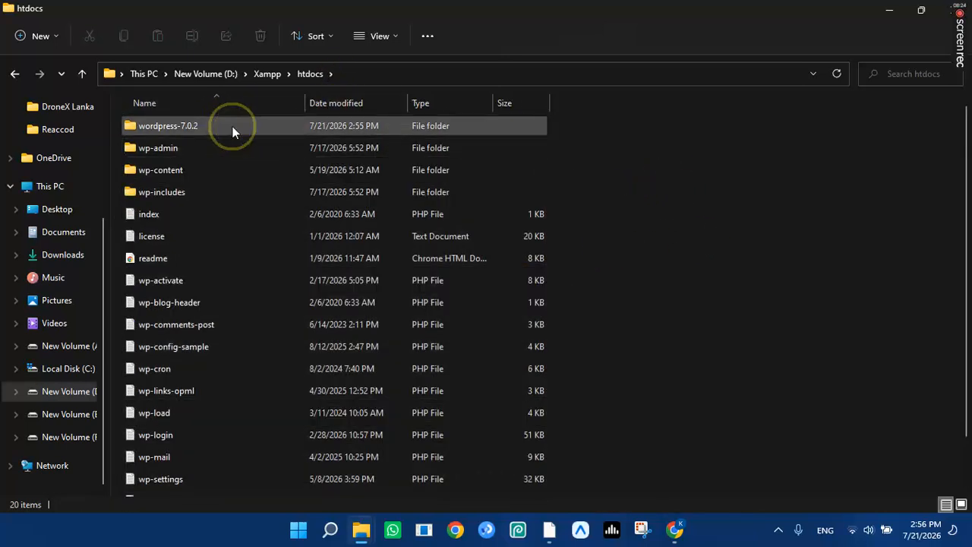
pyautogui.doubleClick(250, 128)
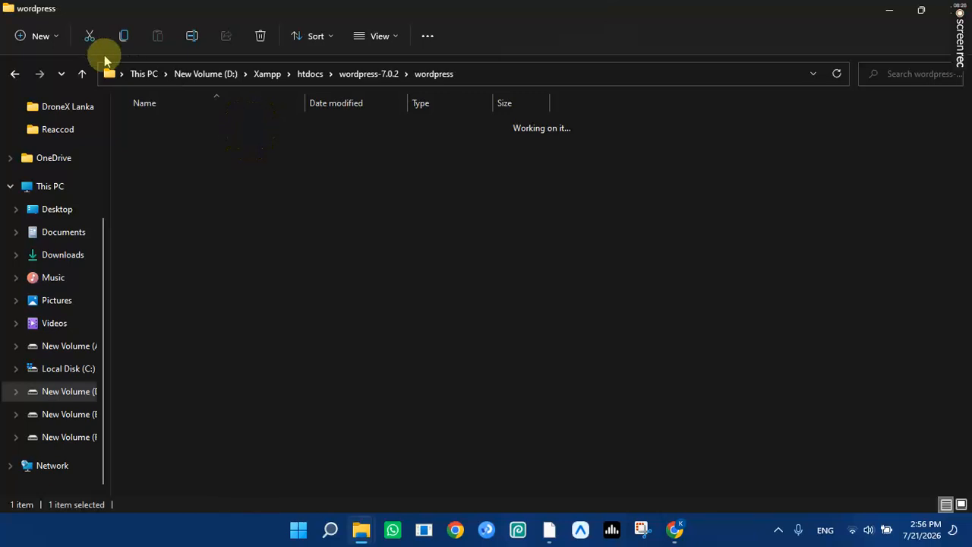
pyautogui.click(18, 73)
pyautogui.click(22, 78)
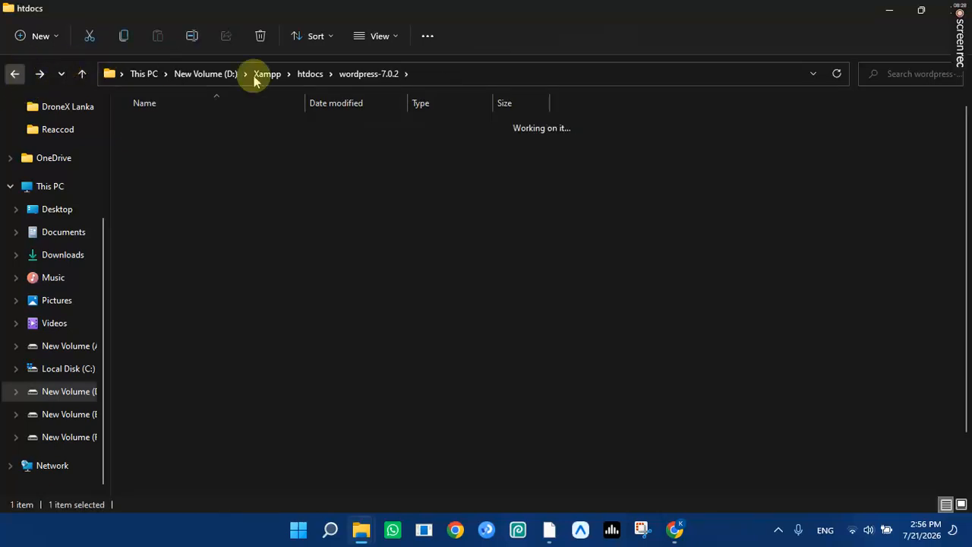
pyautogui.click(259, 38)
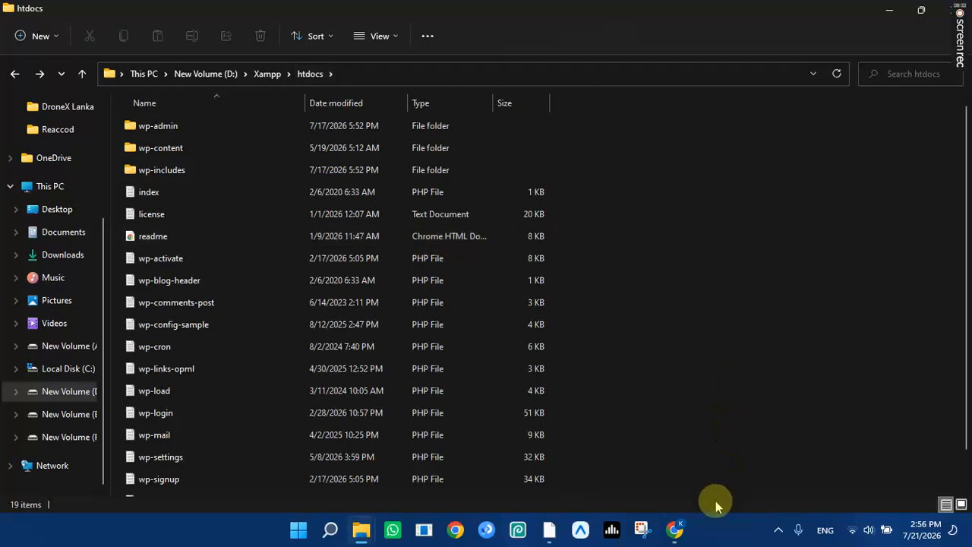
# Reload localhost/dashboard in Chrome, which still shows Not Found.
pyautogui.click(674, 530)
pyautogui.click(67, 47)
pyautogui.click(67, 47)
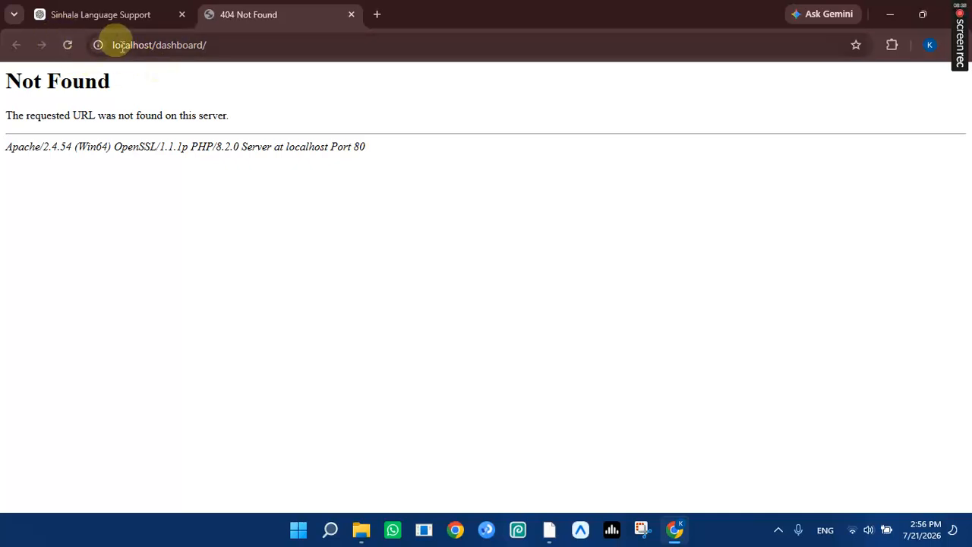
# Minimize Chrome and reopen D:\Xampp\htdocs to view its 19 WordPress files and folders.
pyautogui.click(890, 14)
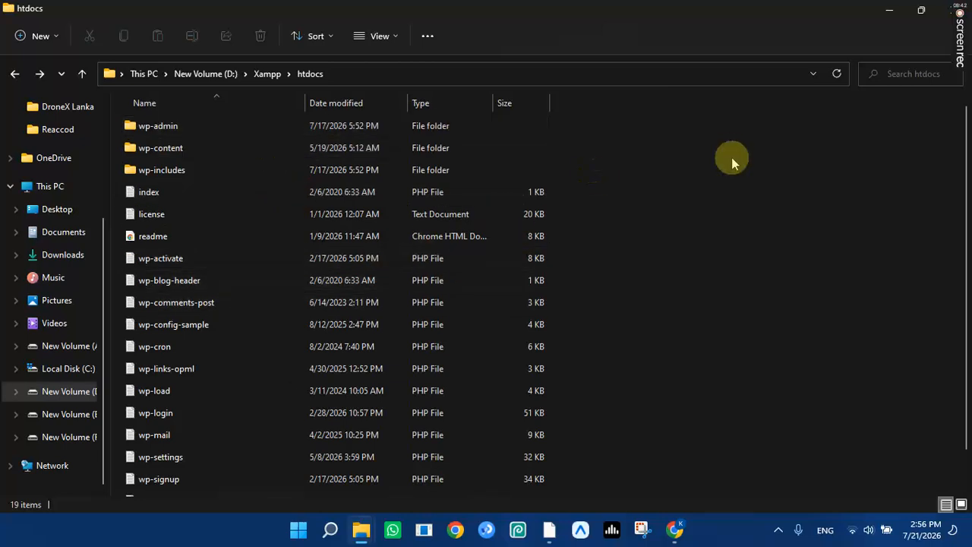
pyautogui.click(266, 85)
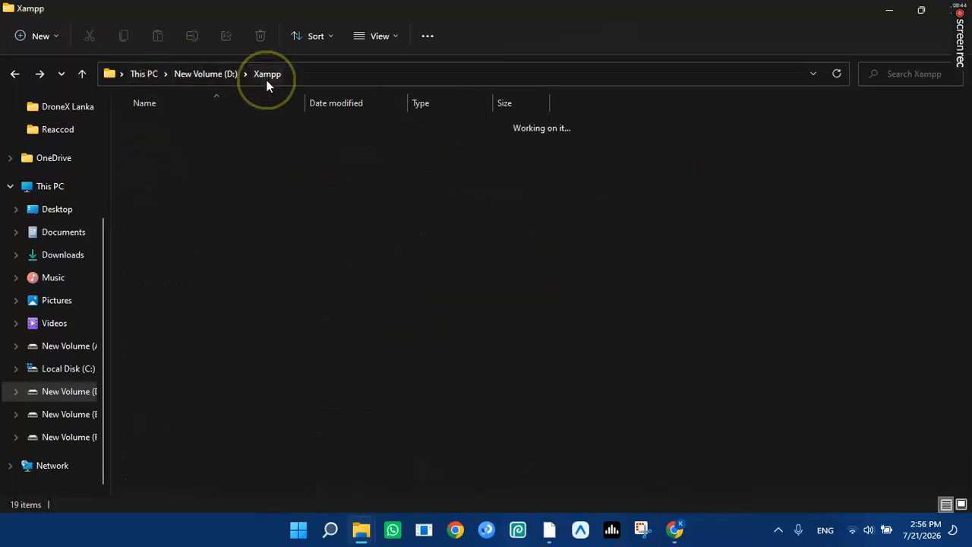
pyautogui.scroll(-3, 258, 157)
pyautogui.scroll(2, 258, 157)
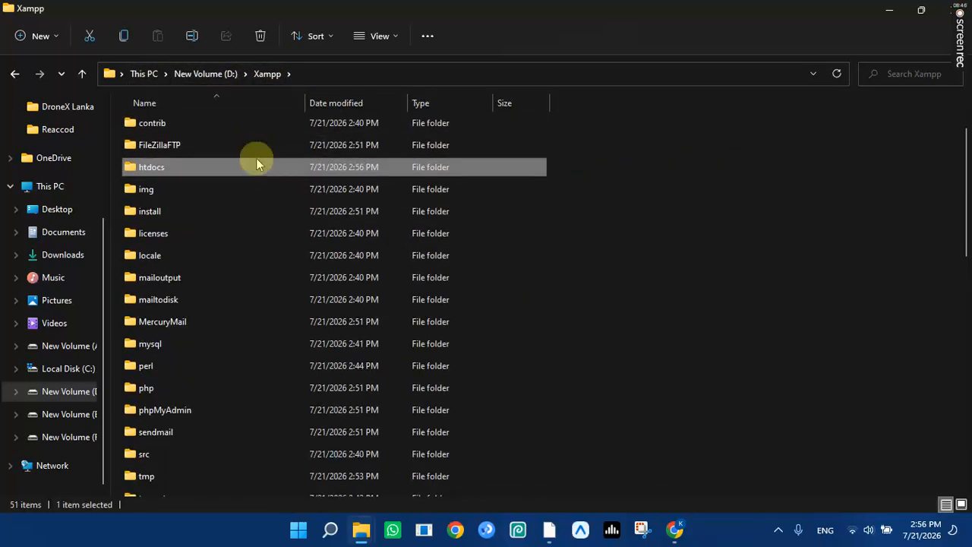
pyautogui.doubleClick(218, 171)
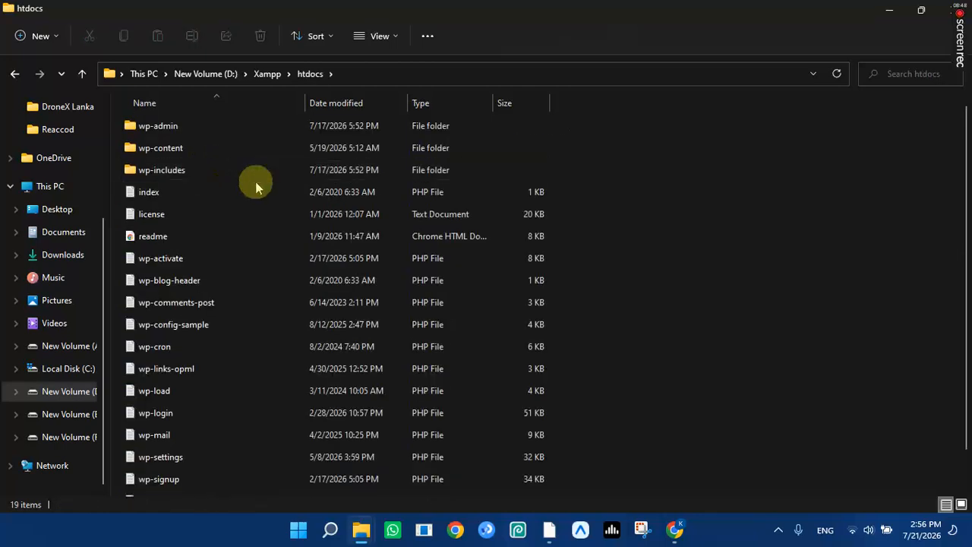
pyautogui.scroll(-1, 256, 186)
pyautogui.scroll(1, 256, 186)
pyautogui.scroll(-1, 256, 186)
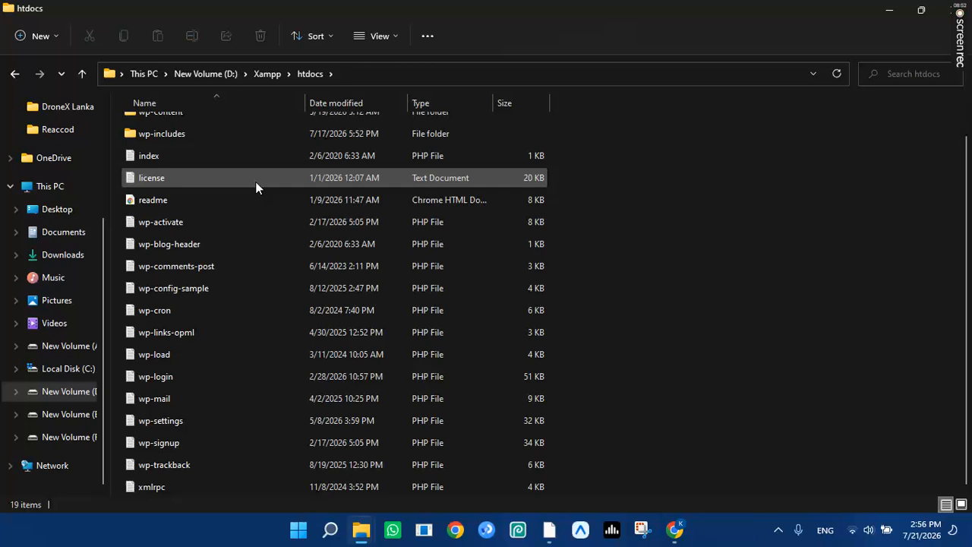
pyautogui.scroll(1, 255, 187)
pyautogui.scroll(-1, 279, 182)
pyautogui.scroll(1, 279, 182)
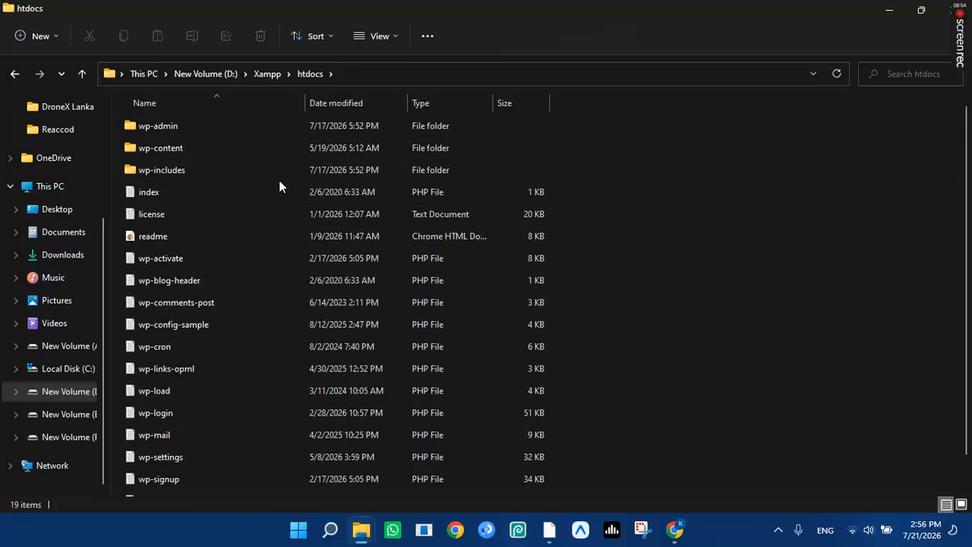
pyautogui.click(640, 217)
# Create a new folder in htdocs, undoing the typed name so it stays 'New folder'.
pyautogui.hotkey('ctrl', 'a')
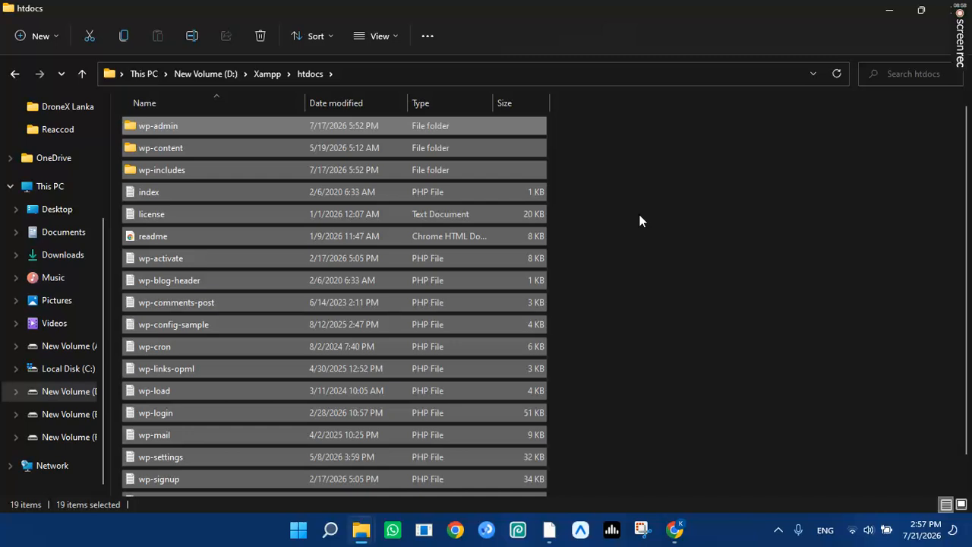
pyautogui.click(91, 34)
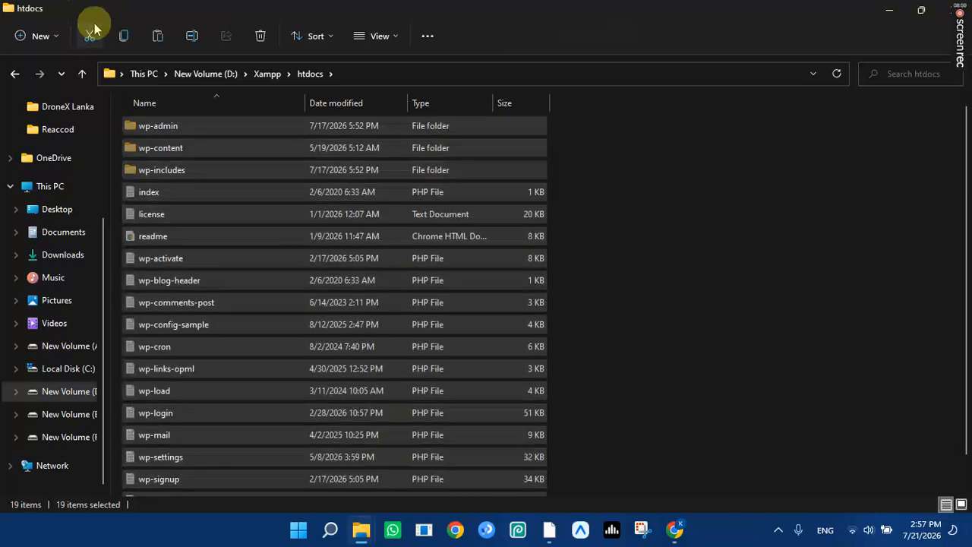
pyautogui.click(643, 213)
pyautogui.scroll(-1, 653, 213)
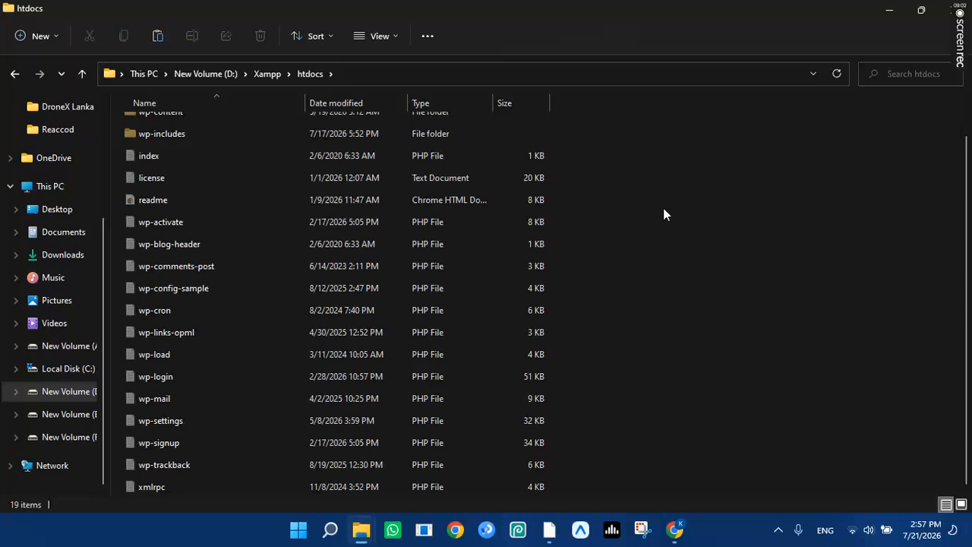
pyautogui.hotkey('ctrl', 'shift', 'n')
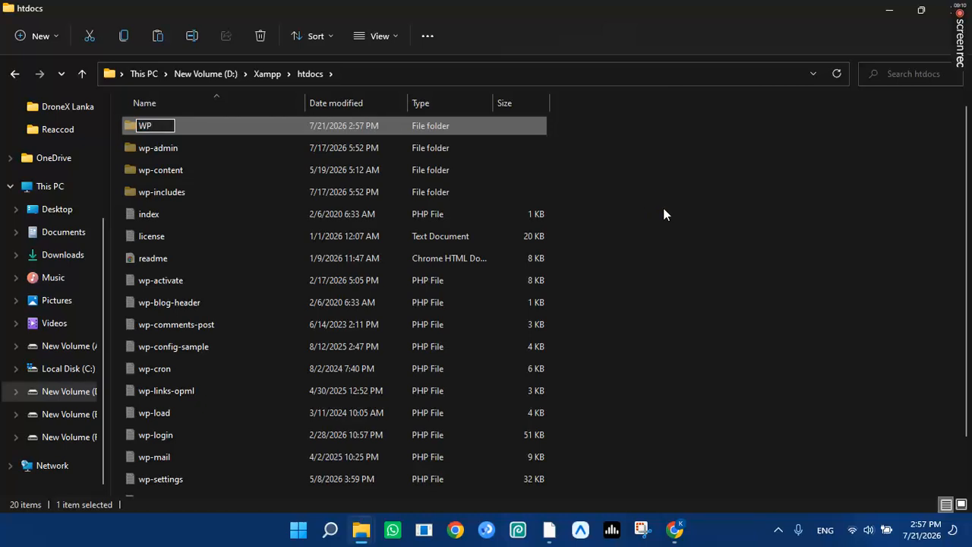
pyautogui.write('WP Bojith')
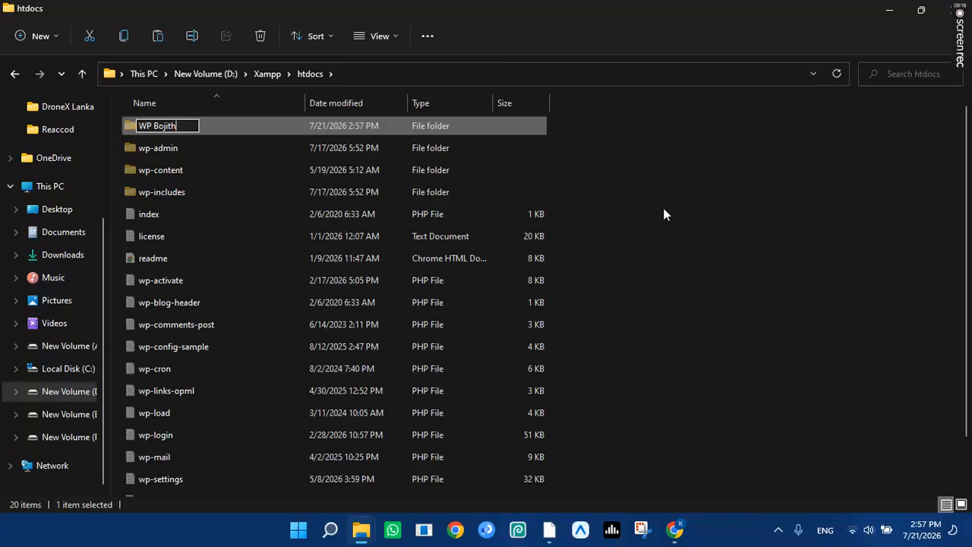
pyautogui.hotkey('ctrl', 'z')
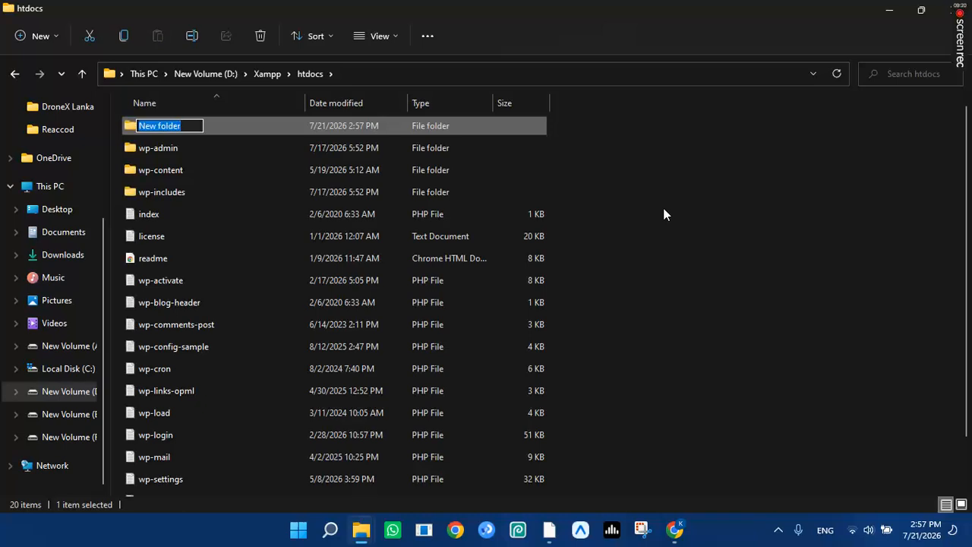
pyautogui.click(663, 214)
# Select all 19 WordPress items in htdocs and cut them.
pyautogui.moveTo(589, 146); pyautogui.dragTo(476, 243)
pyautogui.click(749, 142)
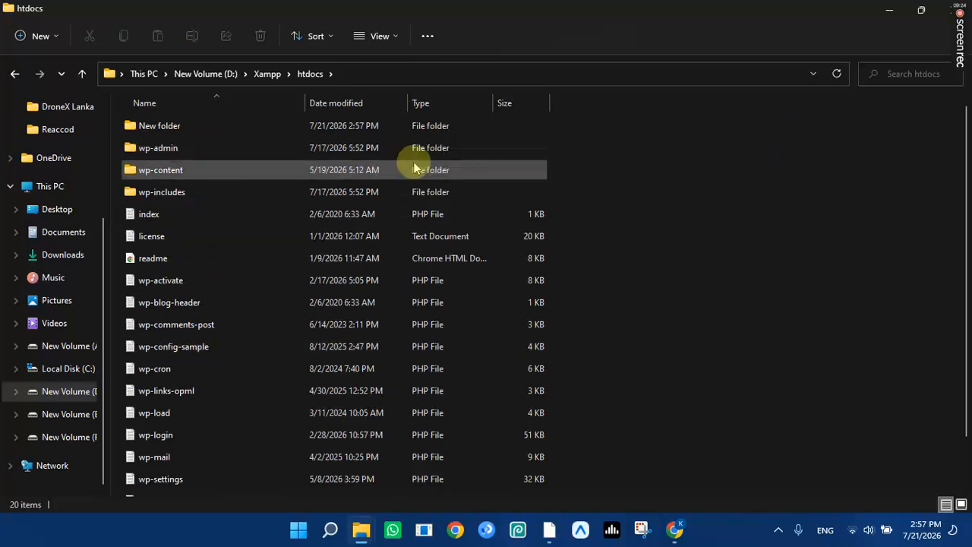
pyautogui.moveTo(604, 152); pyautogui.dragTo(350, 545)
pyautogui.scroll(2, 170, 298)
pyautogui.click(92, 32)
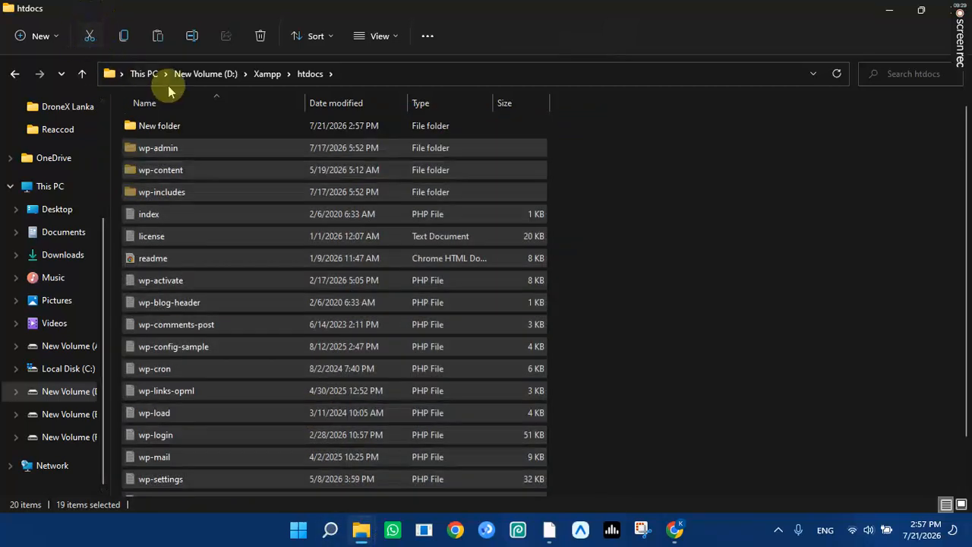
# Paste the 19 WordPress items into New folder.
pyautogui.click(224, 129)
pyautogui.doubleClick(221, 131)
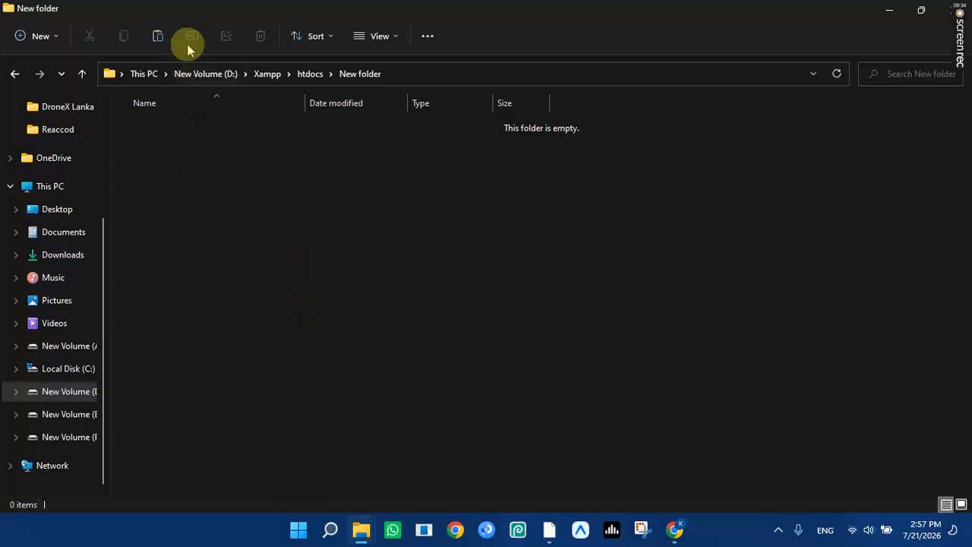
pyautogui.click(166, 35)
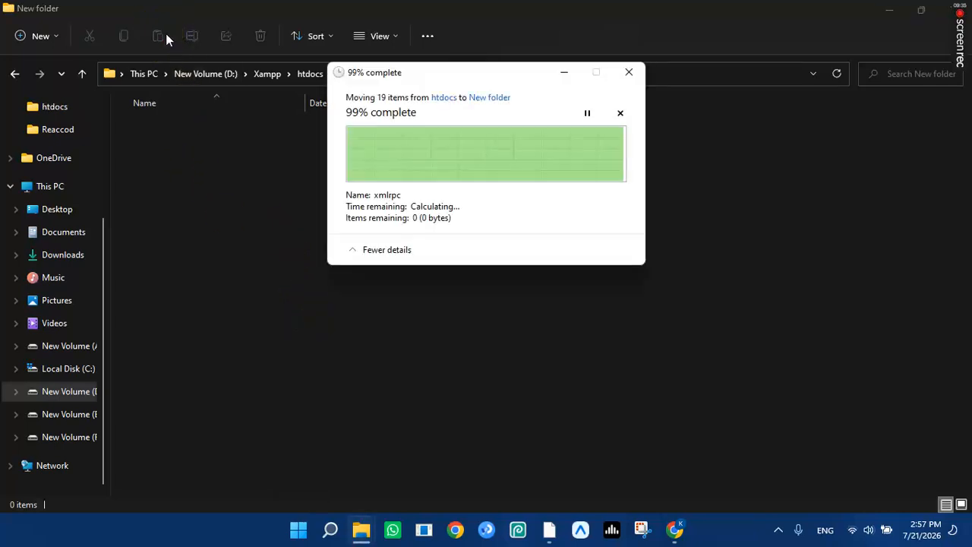
pyautogui.click(311, 74)
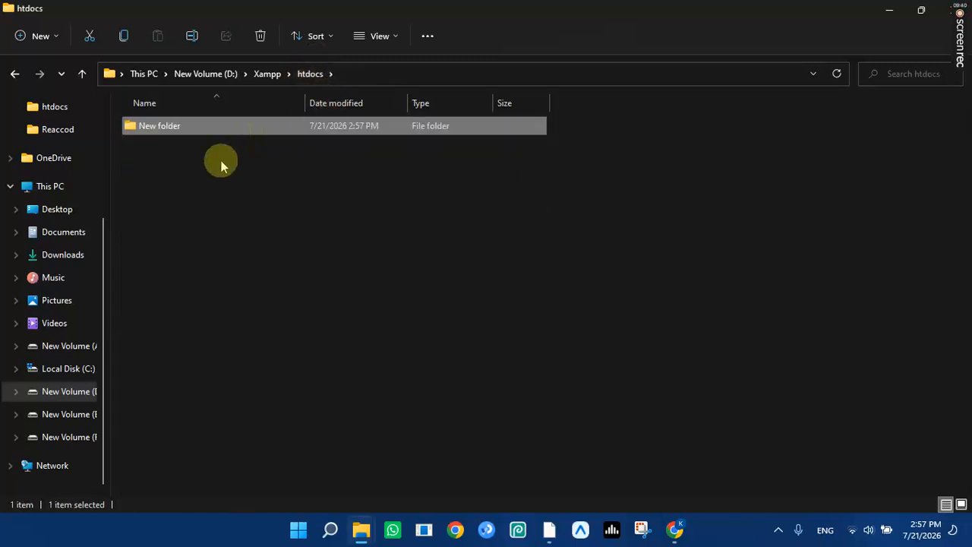
# Rename New folder to 'WP Bojith'.
pyautogui.click(192, 38)
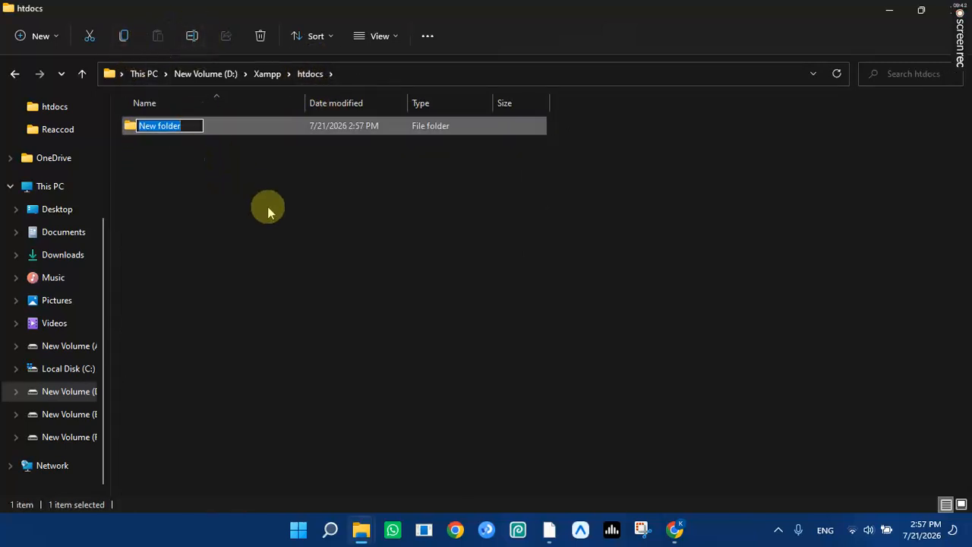
pyautogui.write('WP B')
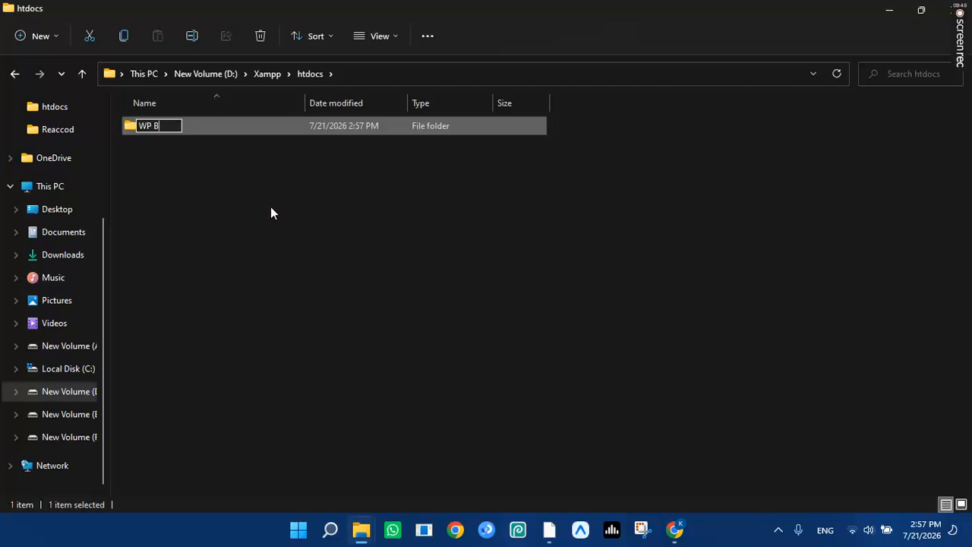
pyautogui.write('ojith')
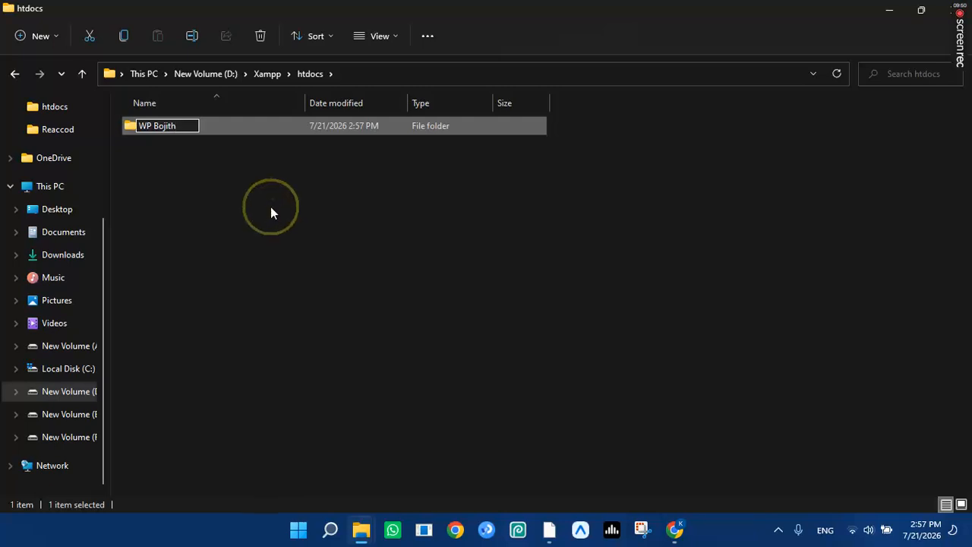
pyautogui.click(317, 239)
pyautogui.click(347, 274)
pyautogui.click(674, 529)
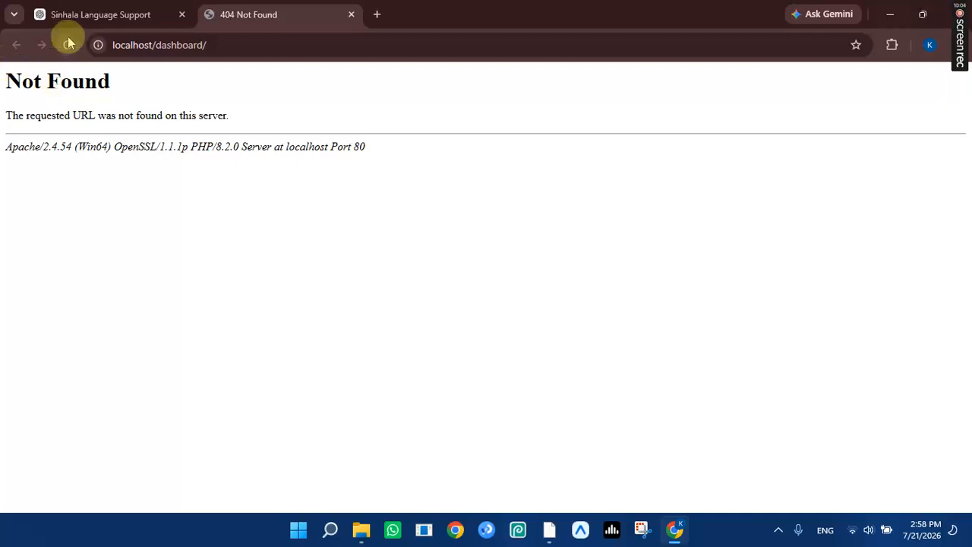
# Minimize Chrome and File Explorer and bring up XAMPP Control Panel via Windows search.
pyautogui.click(890, 10)
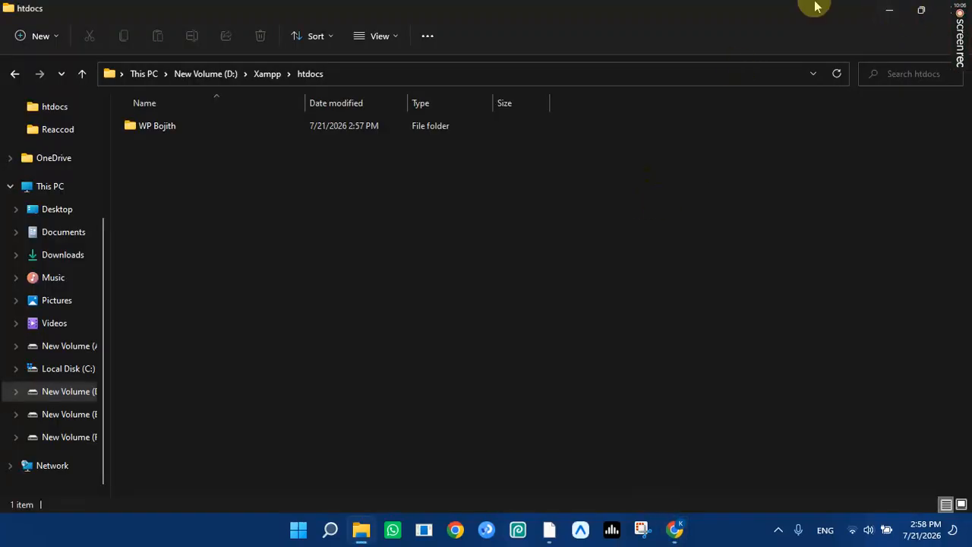
pyautogui.click(889, 10)
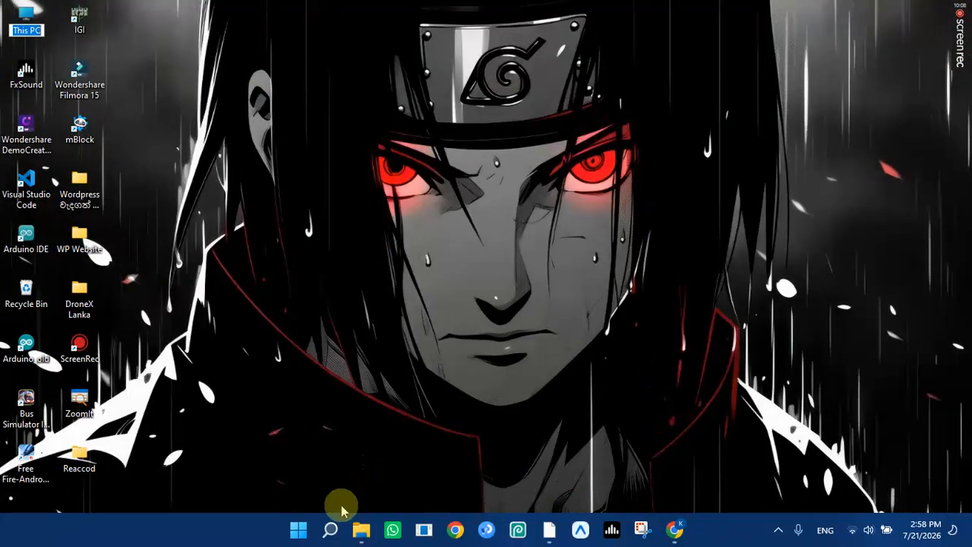
pyautogui.click(329, 529)
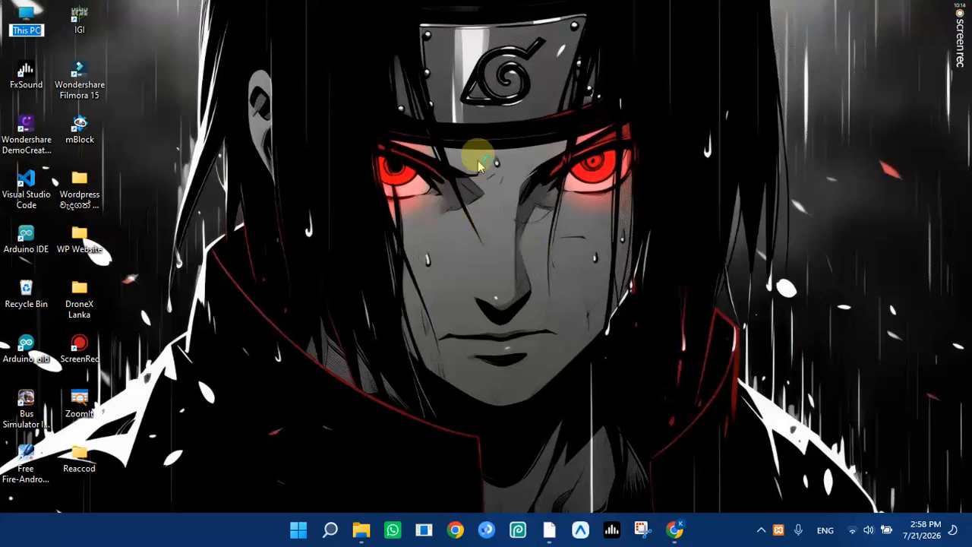
# Restart Apache and MySQL, then open localhost through Apache's Admin button.
pyautogui.click(245, 81)
pyautogui.click(247, 98)
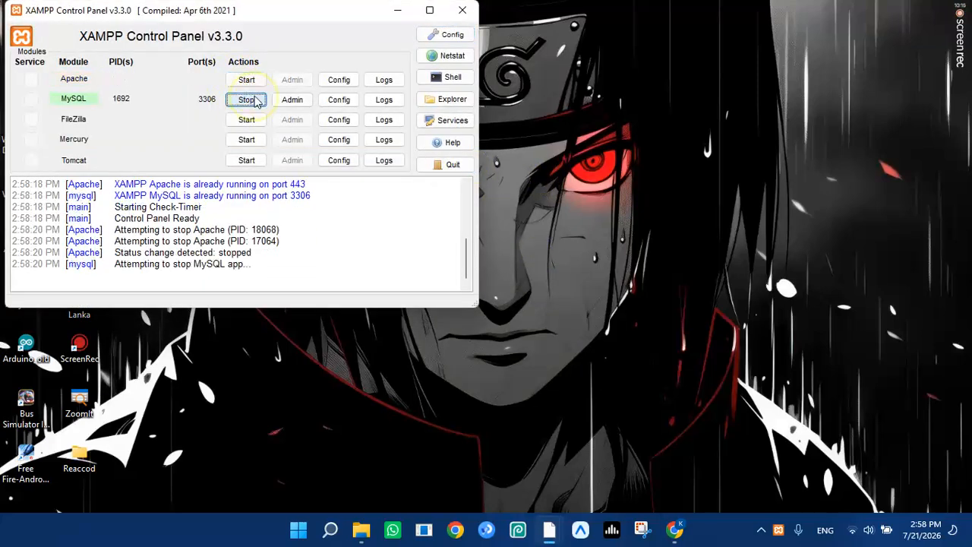
pyautogui.click(246, 81)
pyautogui.click(246, 99)
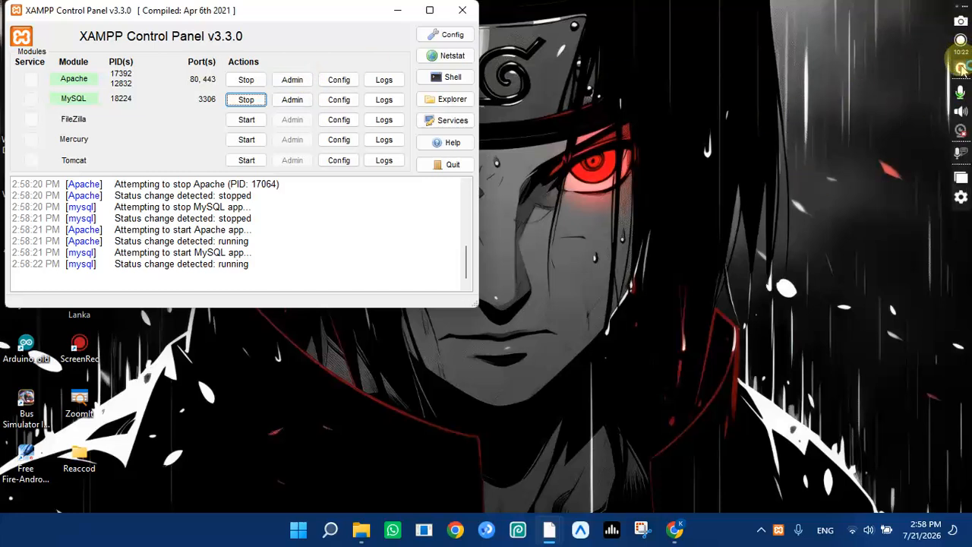
pyautogui.click(958, 64)
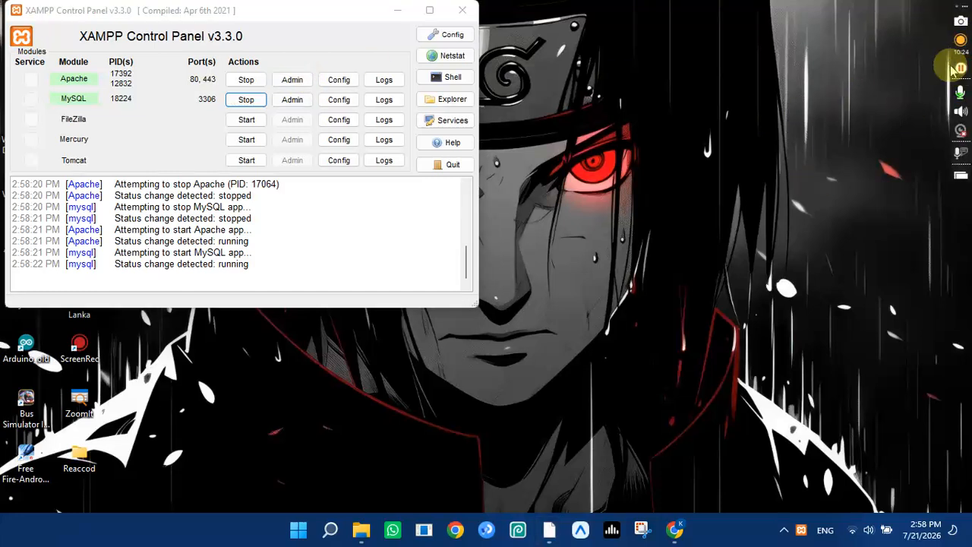
pyautogui.click(292, 80)
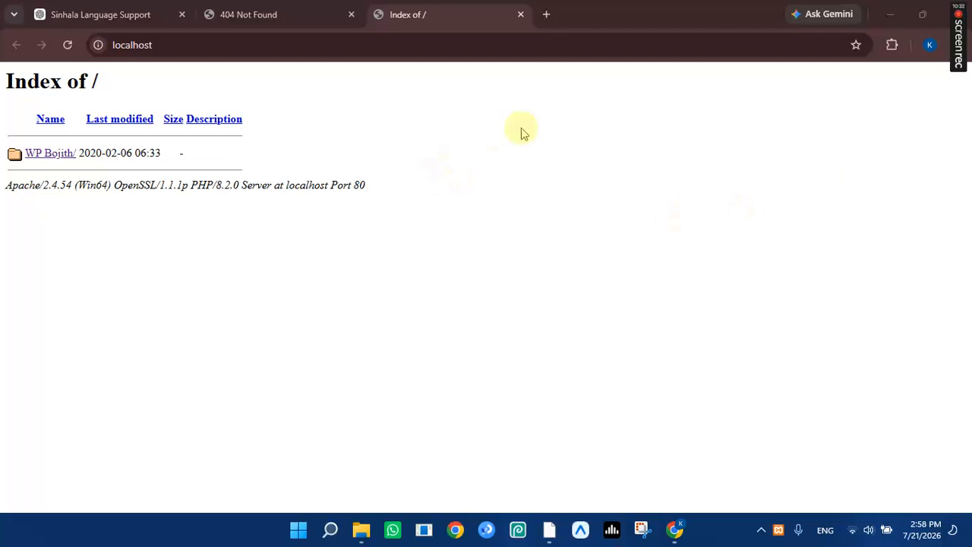
# Close the 404 Not Found and Sinhala Language Support tabs and open WP Bojith/ from the localhost index.
pyautogui.click(273, 12)
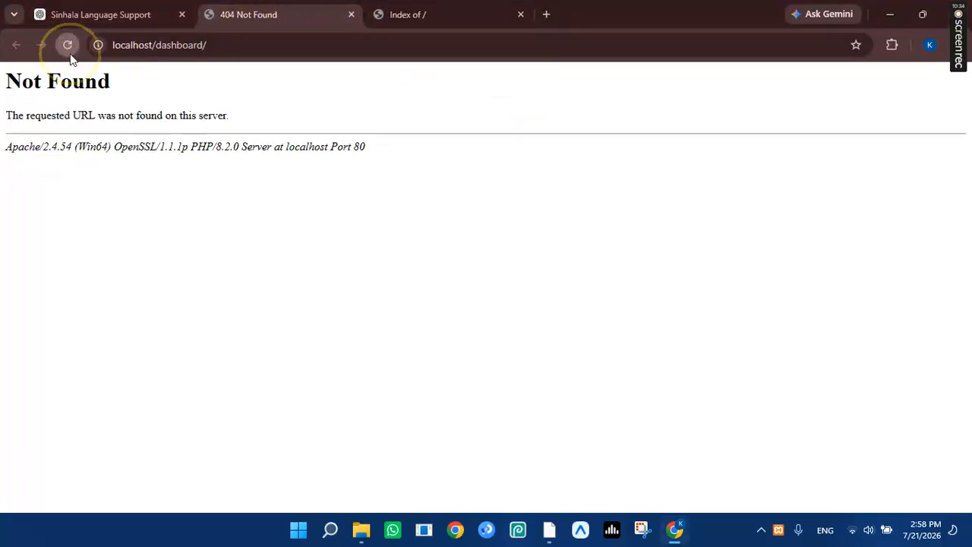
pyautogui.click(351, 15)
pyautogui.click(182, 14)
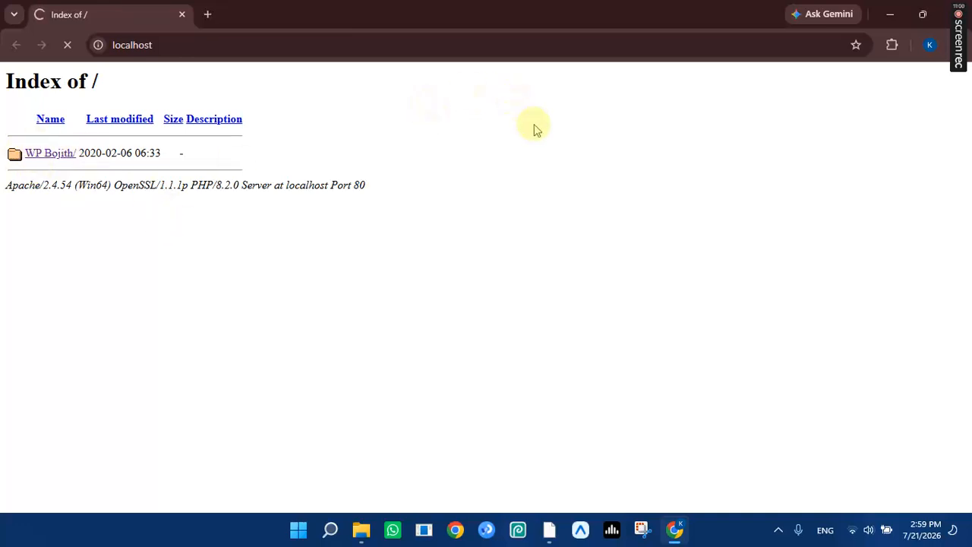
pyautogui.moveTo(957, 45)
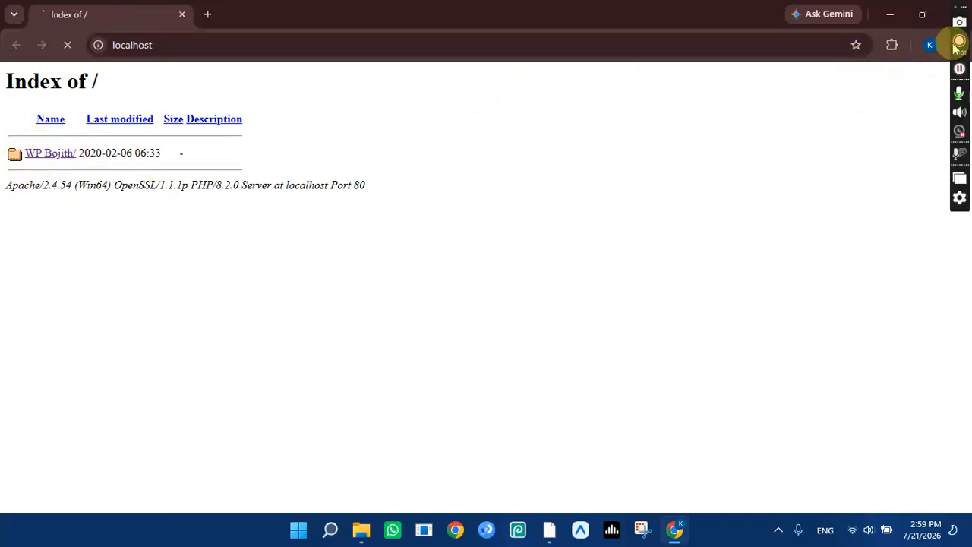
pyautogui.click(959, 70)
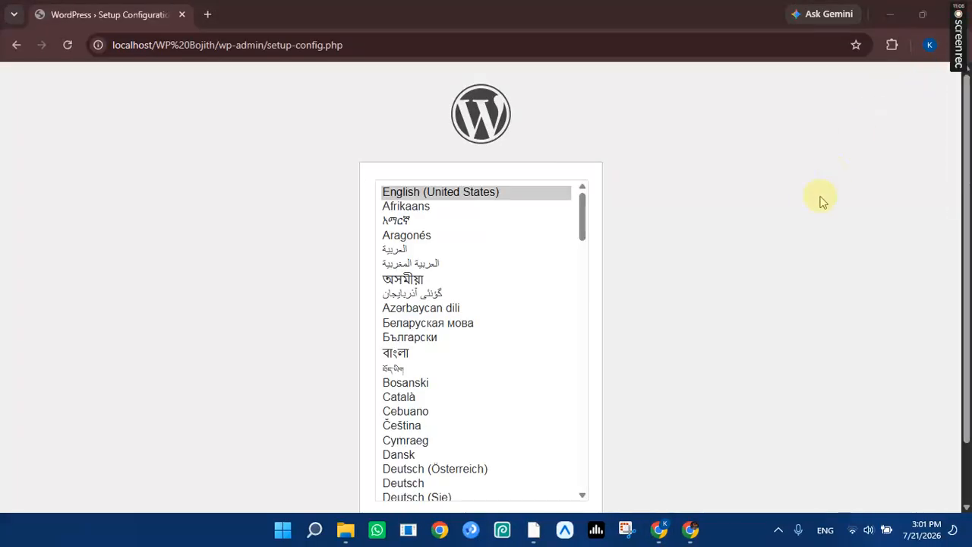
# Choose English (United States) as the WordPress setup language and continue.
pyautogui.scroll(-1, 807, 213)
pyautogui.scroll(1, 808, 213)
pyautogui.scroll(-1, 807, 218)
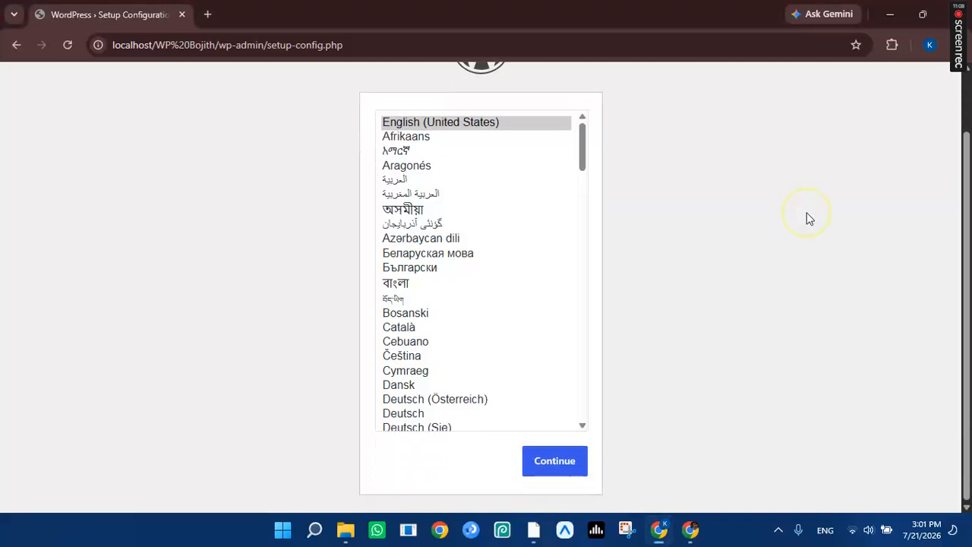
pyautogui.click(474, 127)
pyautogui.click(561, 461)
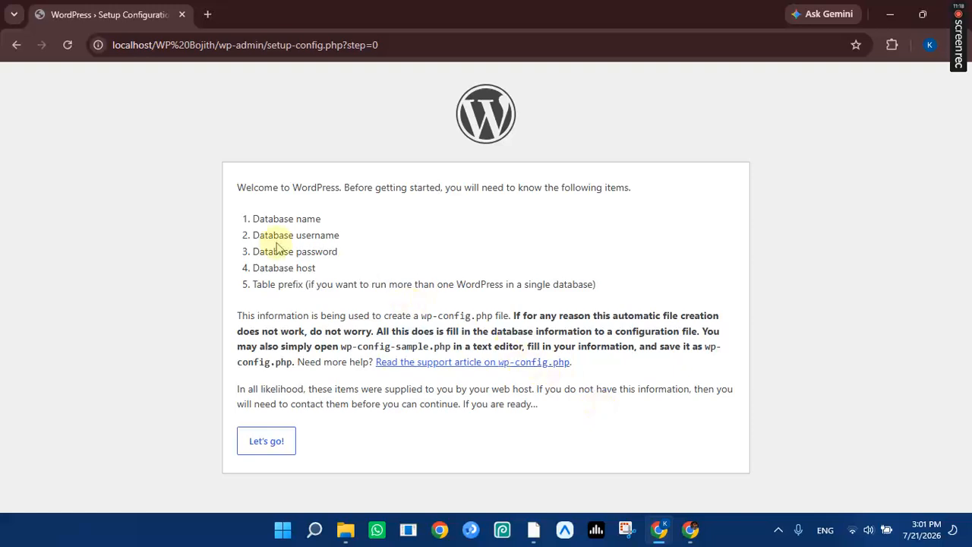
# Review the database requirements, start setup, and autofill WP Bojith as Database Name.
pyautogui.tripleClick(269, 218)
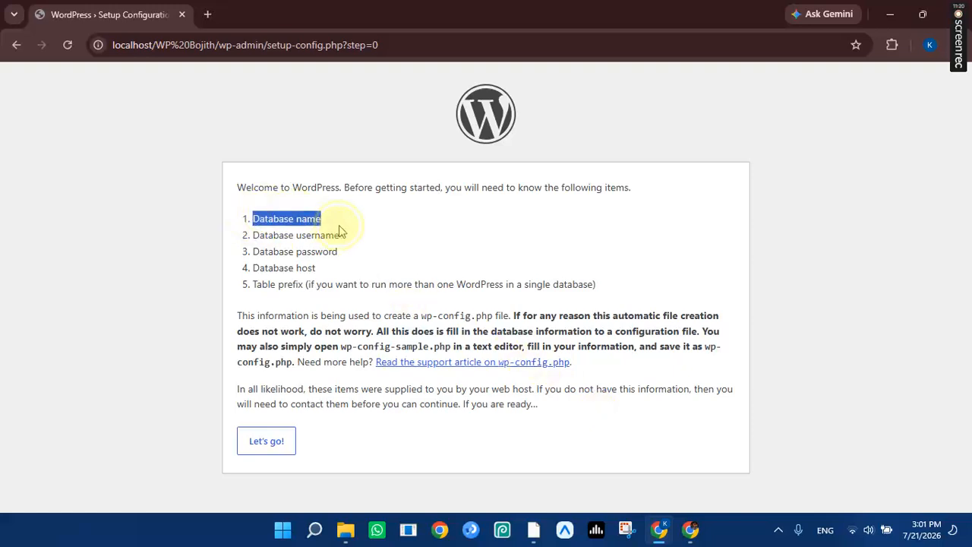
pyautogui.moveTo(340, 232); pyautogui.dragTo(617, 269)
pyautogui.click(617, 263)
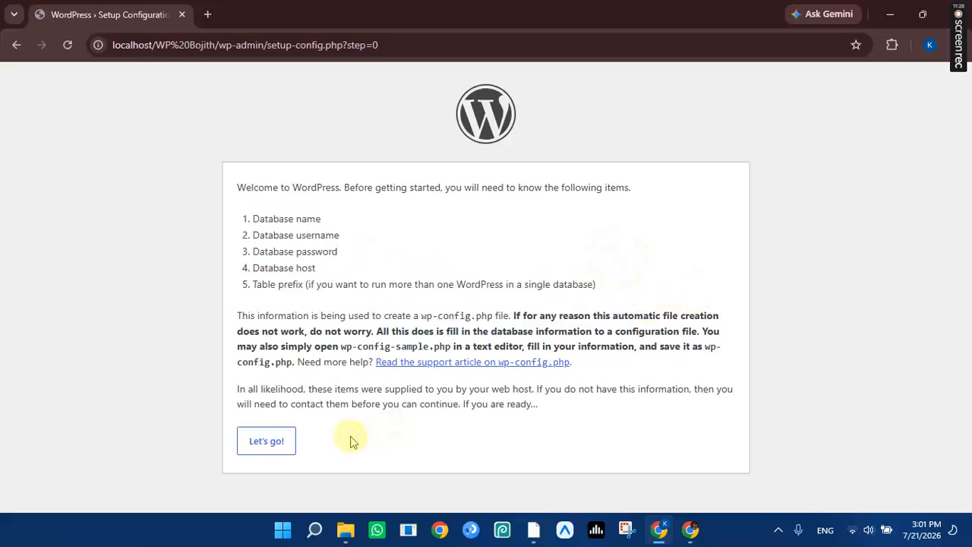
pyautogui.click(275, 446)
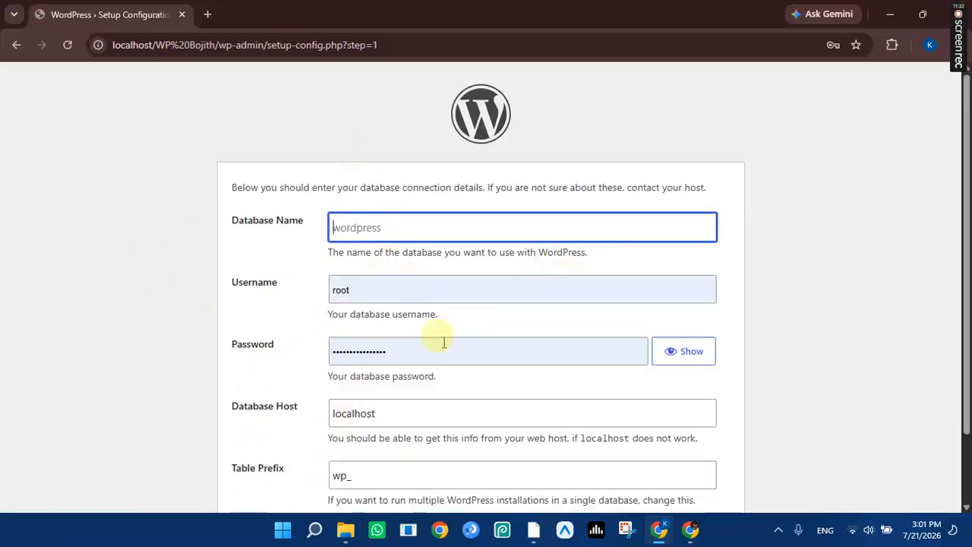
pyautogui.click(370, 226)
pyautogui.click(426, 269)
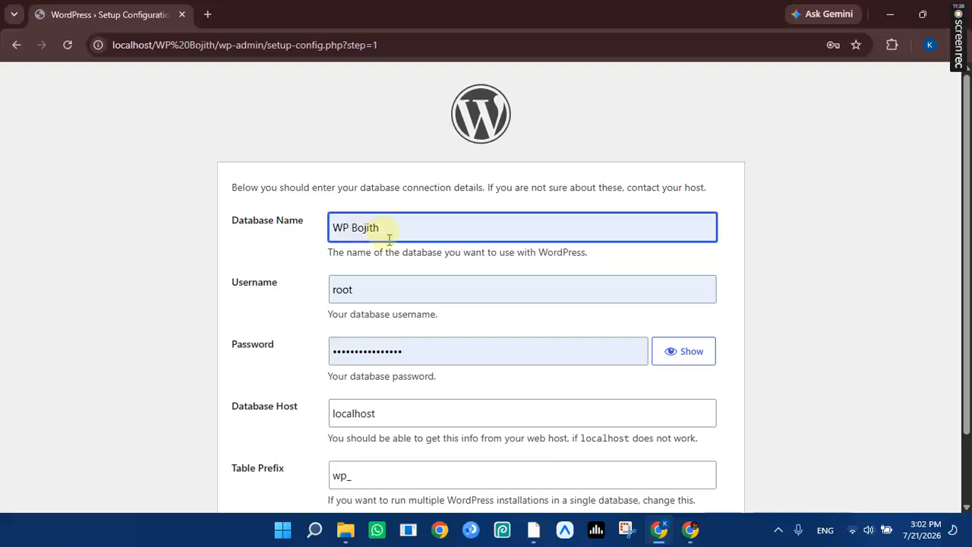
# Keep root as the username and erase the autofilled password.
pyautogui.scroll(-1, 391, 232)
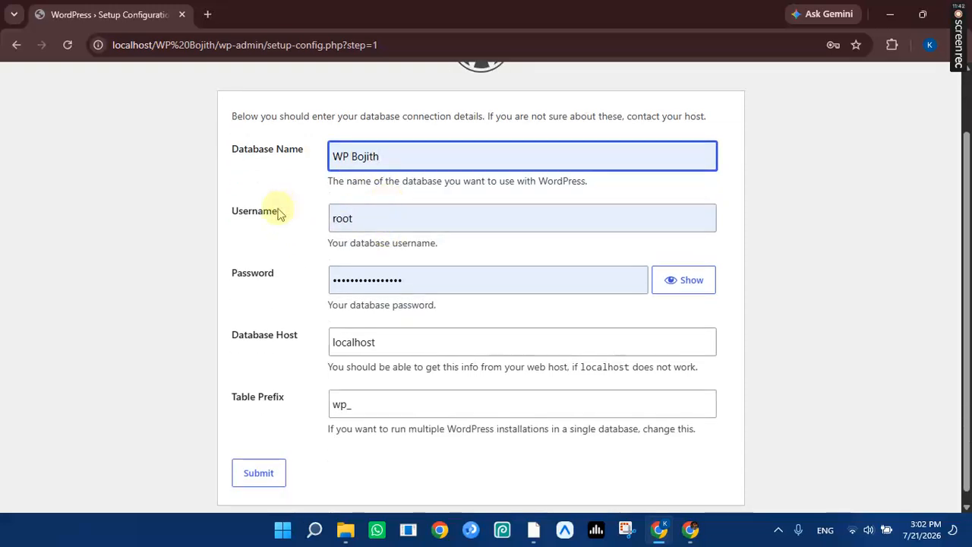
pyautogui.moveTo(276, 210); pyautogui.dragTo(205, 226)
pyautogui.click(252, 226)
pyautogui.click(372, 221)
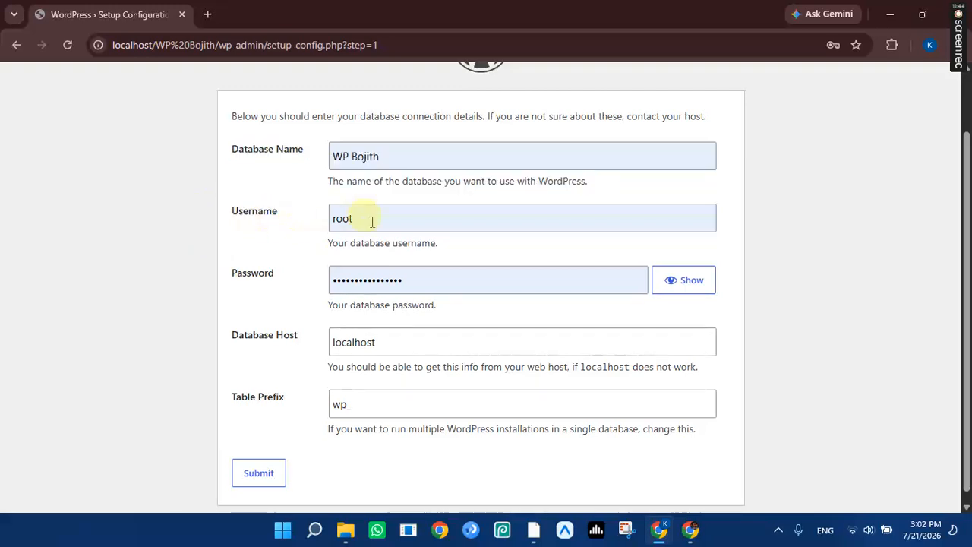
pyautogui.click(431, 280)
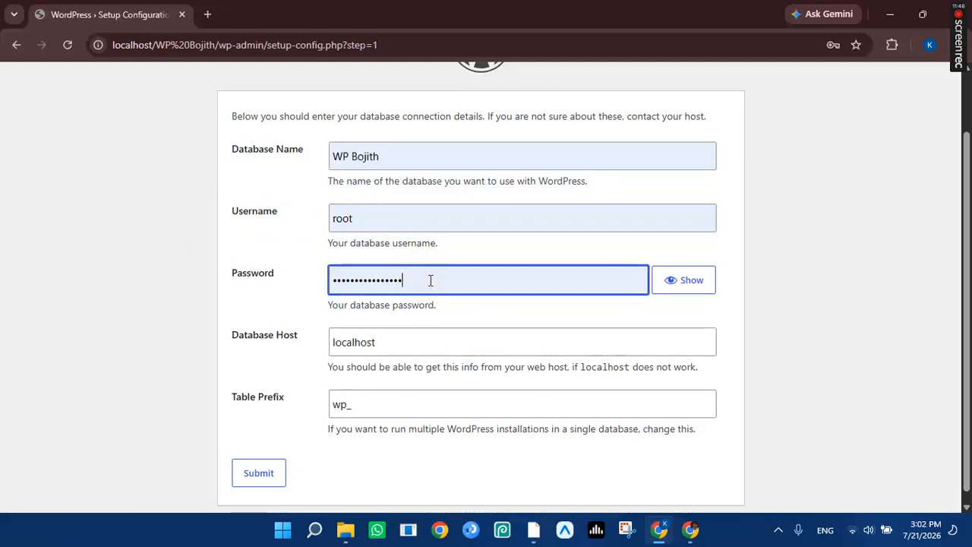
pyautogui.press('BackSpace')
pyautogui.press('BackSpace')
pyautogui.press('BackSpace')
pyautogui.press('BackSpace')
pyautogui.press('BackSpace')
pyautogui.press('BackSpace')
pyautogui.press('BackSpace')
pyautogui.press('BackSpace')
pyautogui.press('BackSpace')
pyautogui.press('BackSpace')
pyautogui.press('BackSpace')
pyautogui.press('BackSpace')
pyautogui.press('BackSpace')
pyautogui.press('BackSpace')
pyautogui.press('BackSpace')
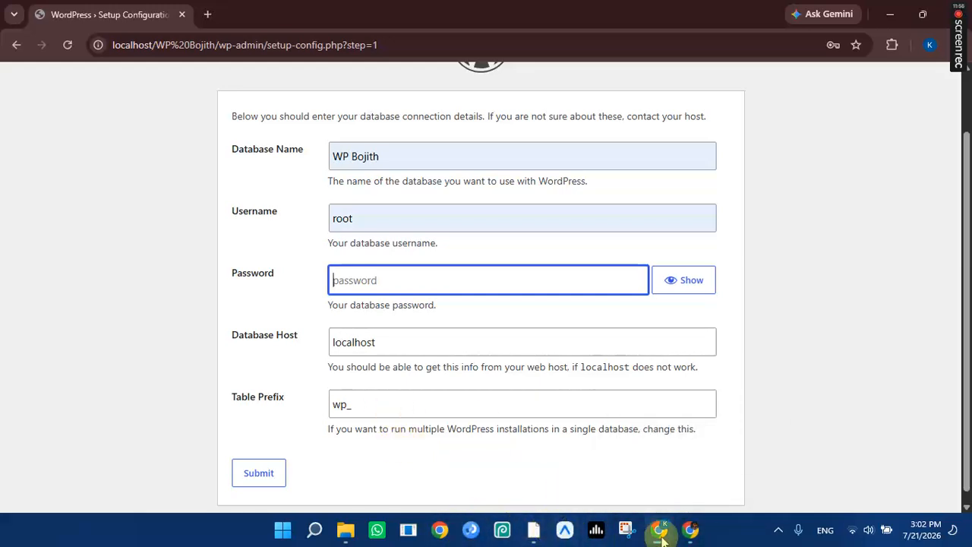
pyautogui.click(890, 14)
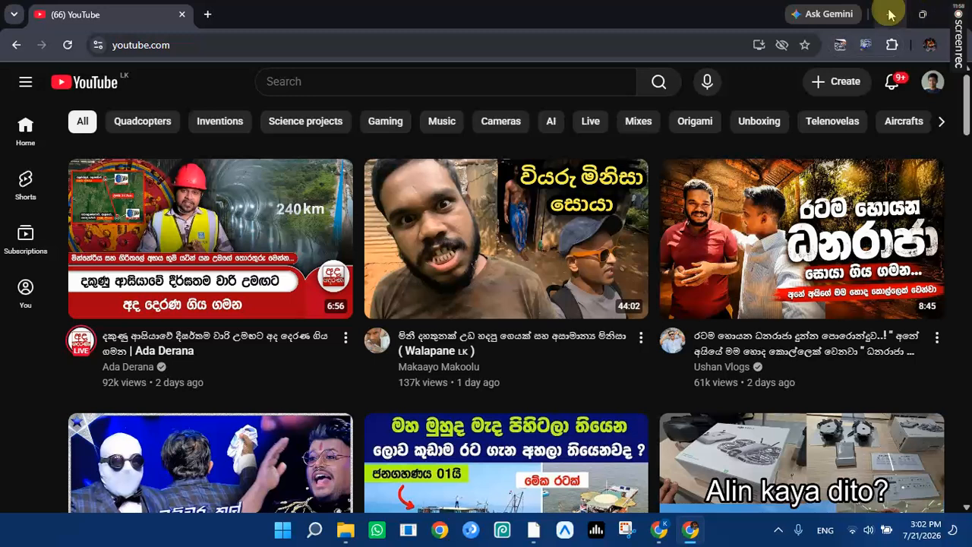
# Open phpMyAdmin in Chrome using MySQL's Admin button in XAMPP Control Panel.
pyautogui.click(890, 13)
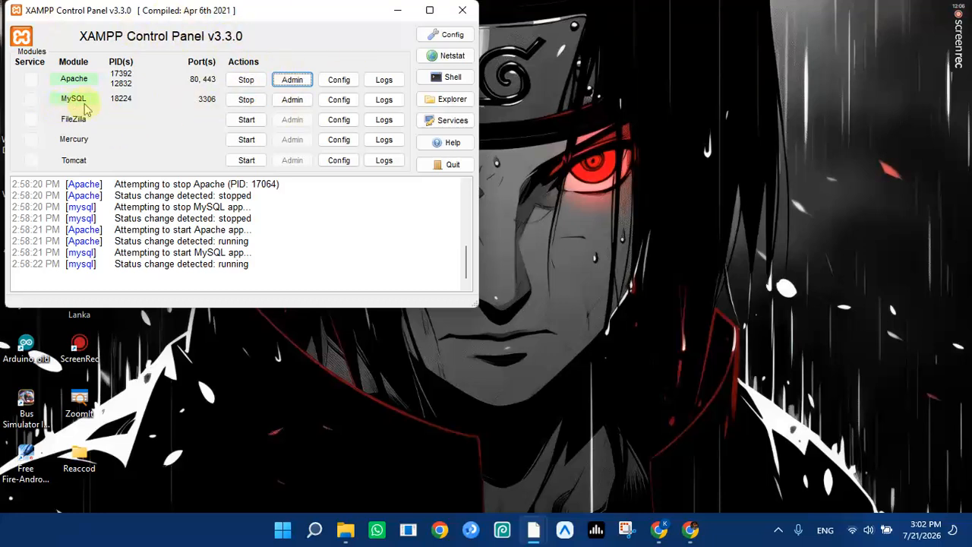
pyautogui.click(307, 83)
pyautogui.click(292, 102)
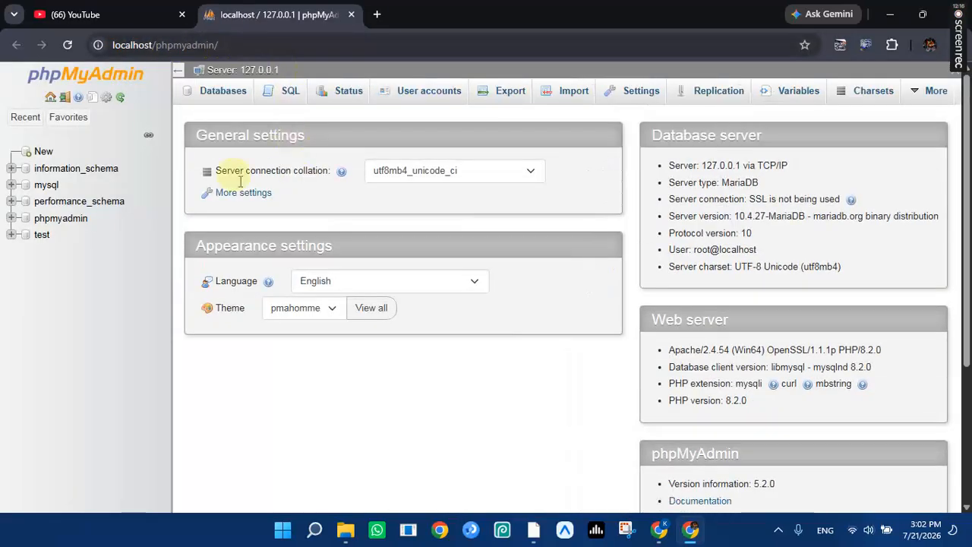
# Create a database named wp bojith by pasting WP Bojith from clipboard history, then close phpMyAdmin.
pyautogui.click(42, 152)
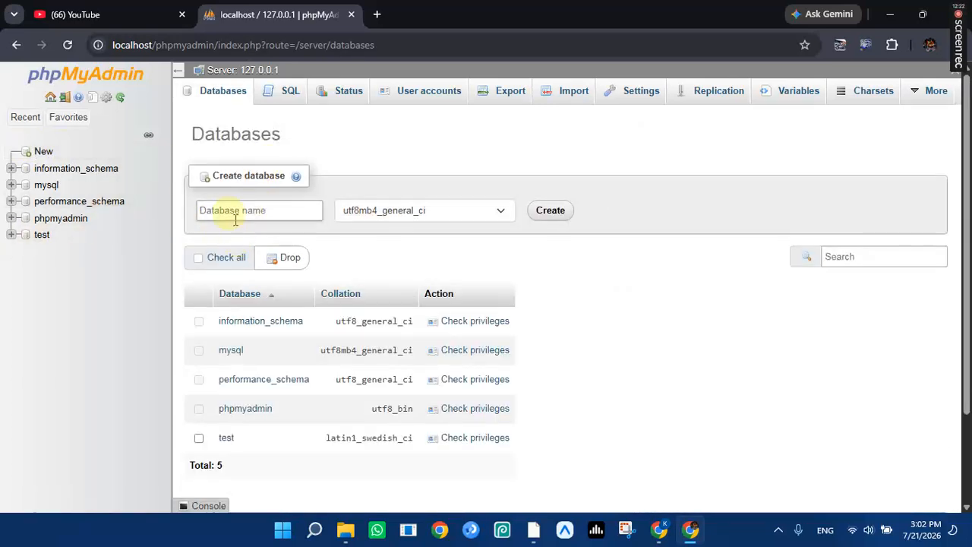
pyautogui.click(243, 216)
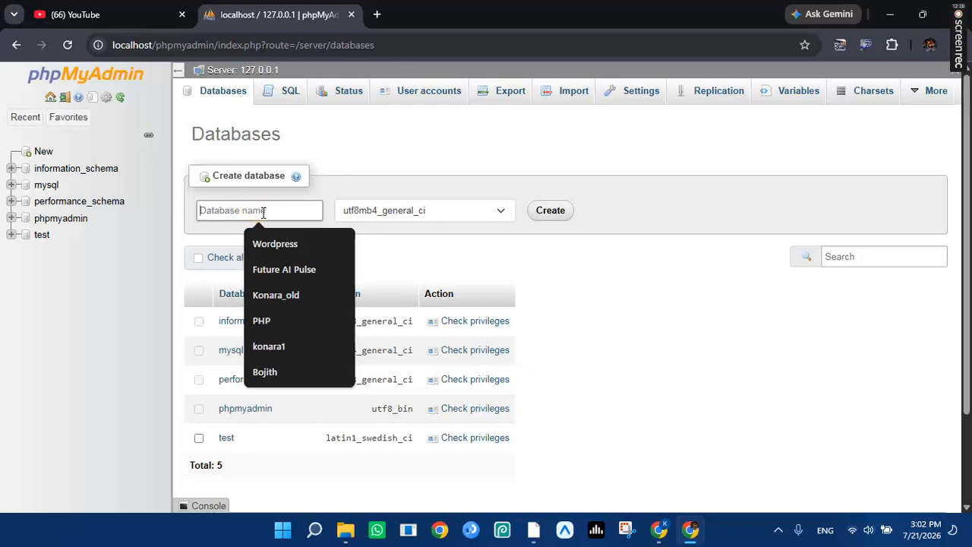
pyautogui.click(263, 213)
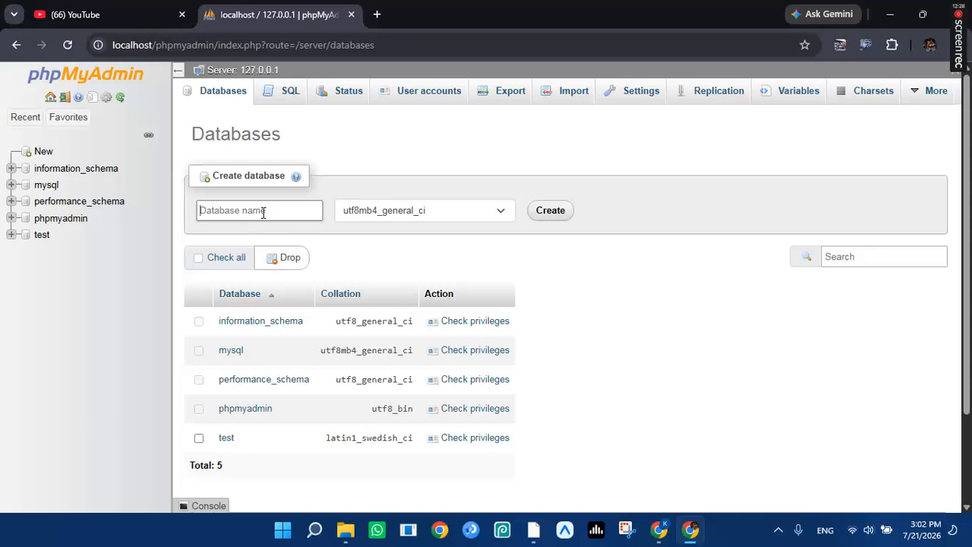
pyautogui.click(350, 534)
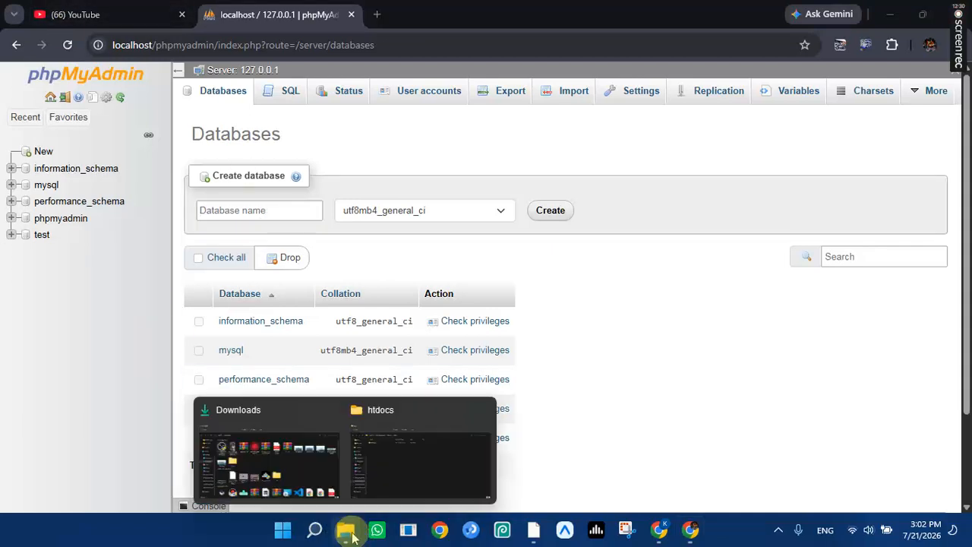
pyautogui.click(289, 217)
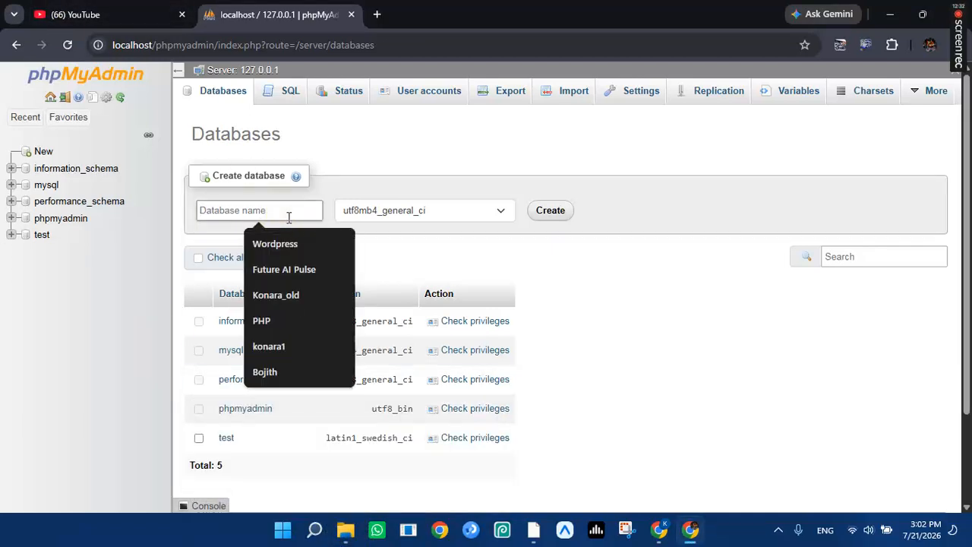
pyautogui.press('super+v')
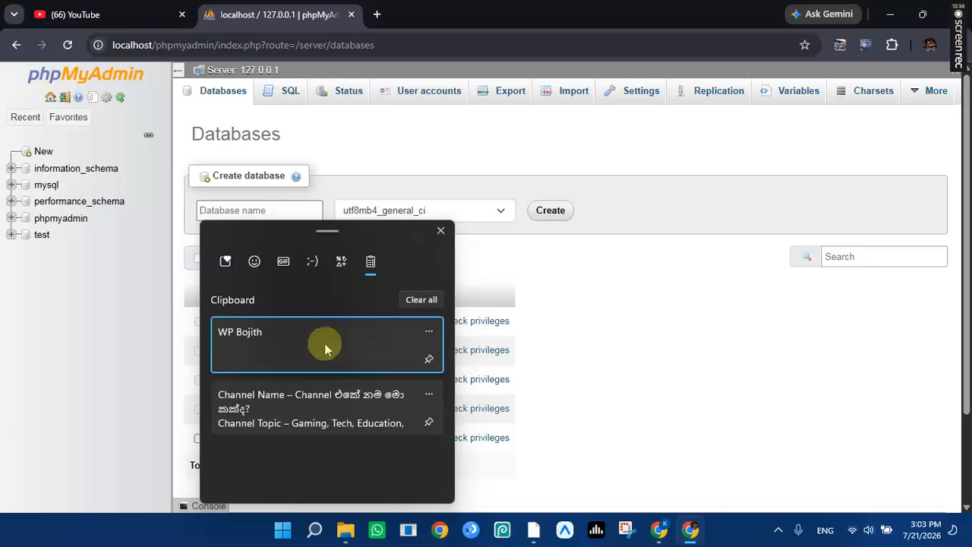
pyautogui.click(318, 346)
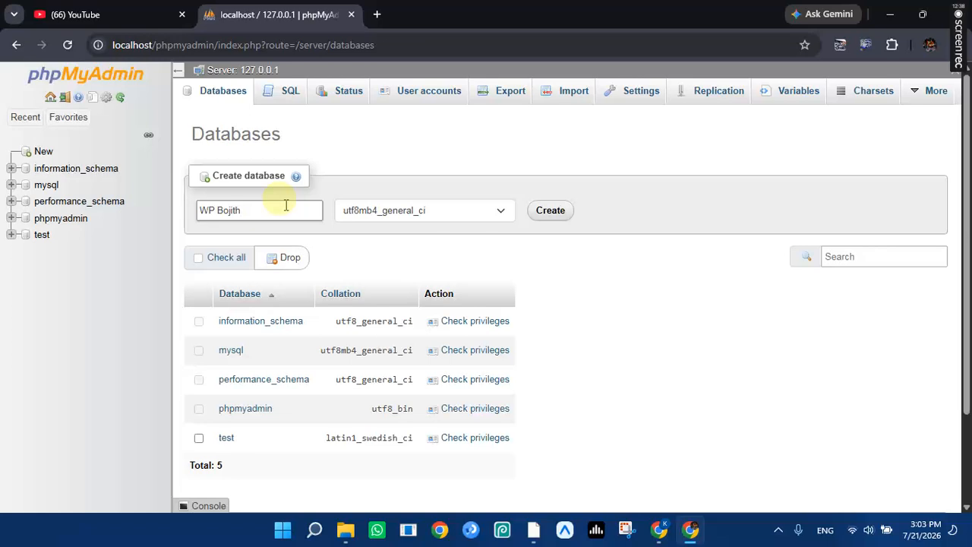
pyautogui.click(537, 208)
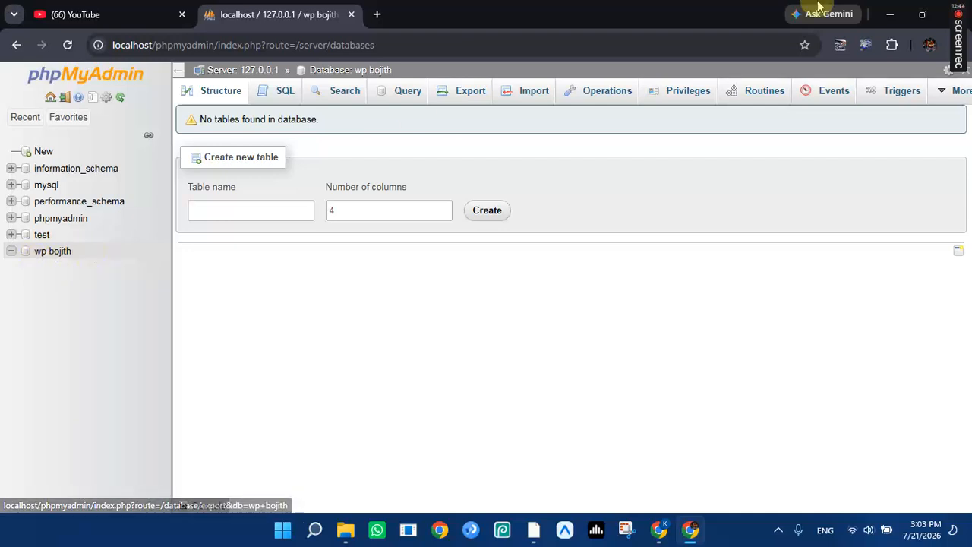
pyautogui.click(352, 14)
pyautogui.click(888, 11)
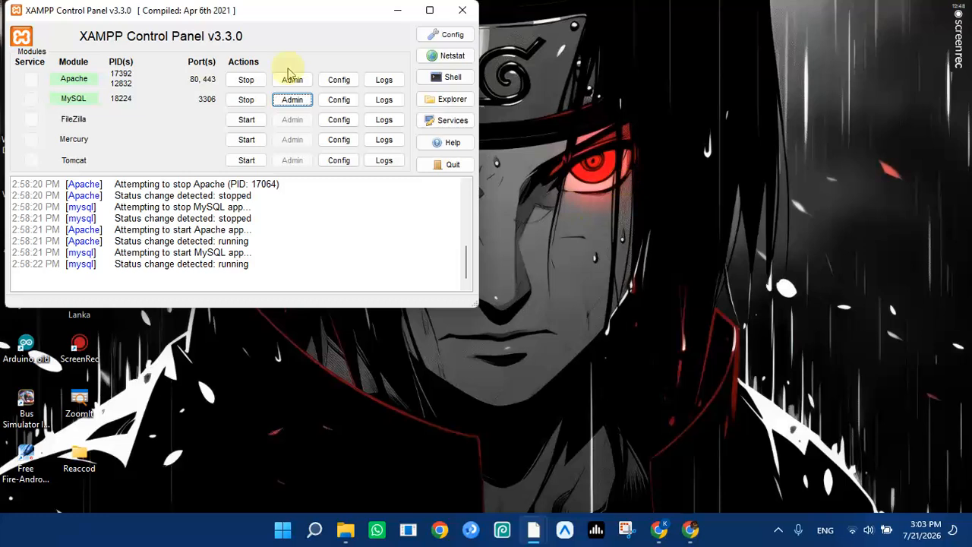
# Check the WordPress setup form window, then minimize it again.
pyautogui.click(397, 10)
pyautogui.click(660, 529)
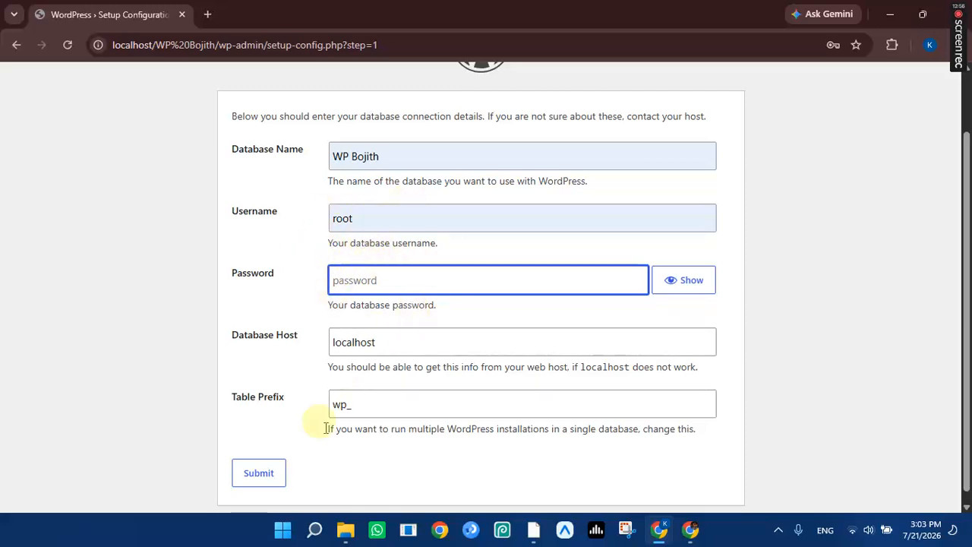
pyautogui.click(891, 13)
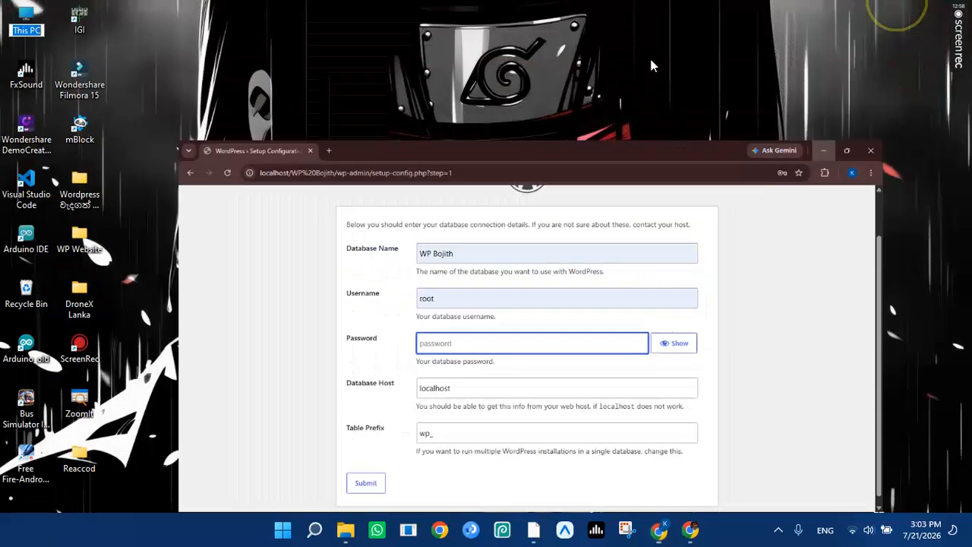
# Reopen XAMPP Control Panel from Windows search and open D:\Xampp in File Explorer.
pyautogui.click(315, 530)
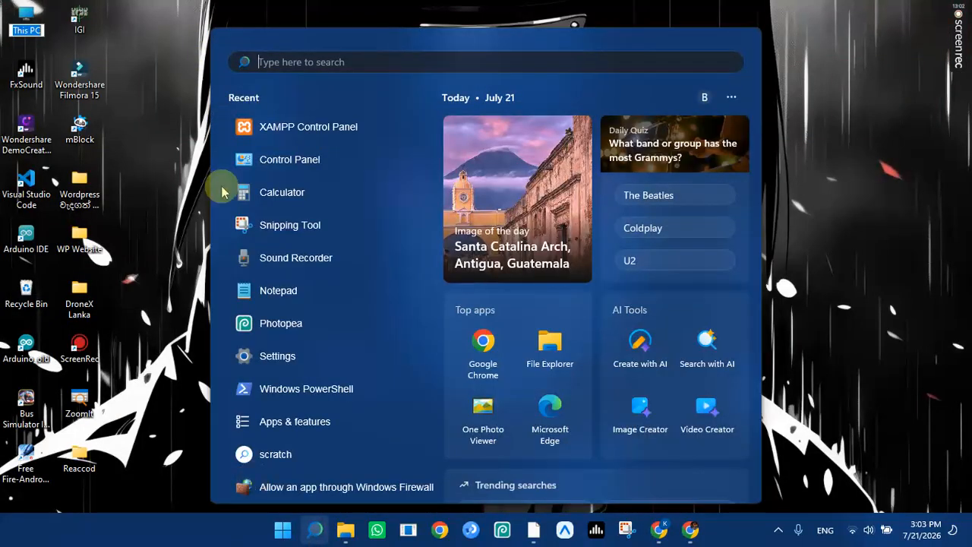
pyautogui.click(322, 124)
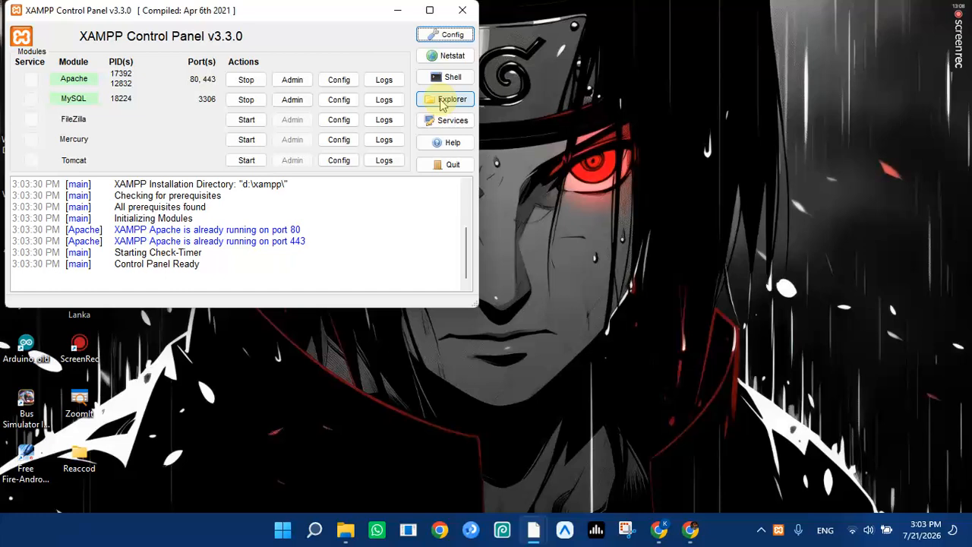
pyautogui.click(442, 100)
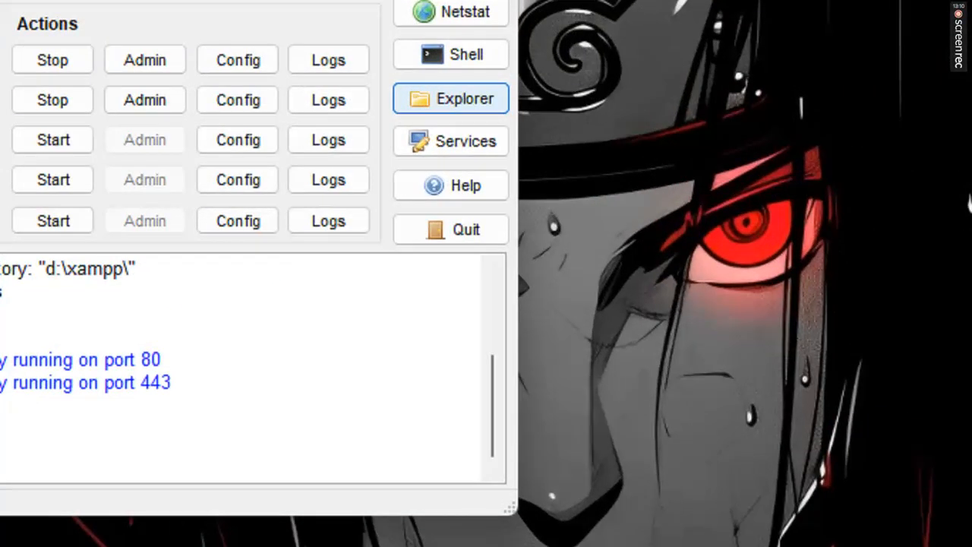
pyautogui.moveTo(392, 67)
pyautogui.mouseDown()
pyautogui.moveTo(448, 57)
pyautogui.moveTo(543, 140)
pyautogui.moveTo(323, 98)
pyautogui.moveTo(414, 63)
pyautogui.mouseUp()
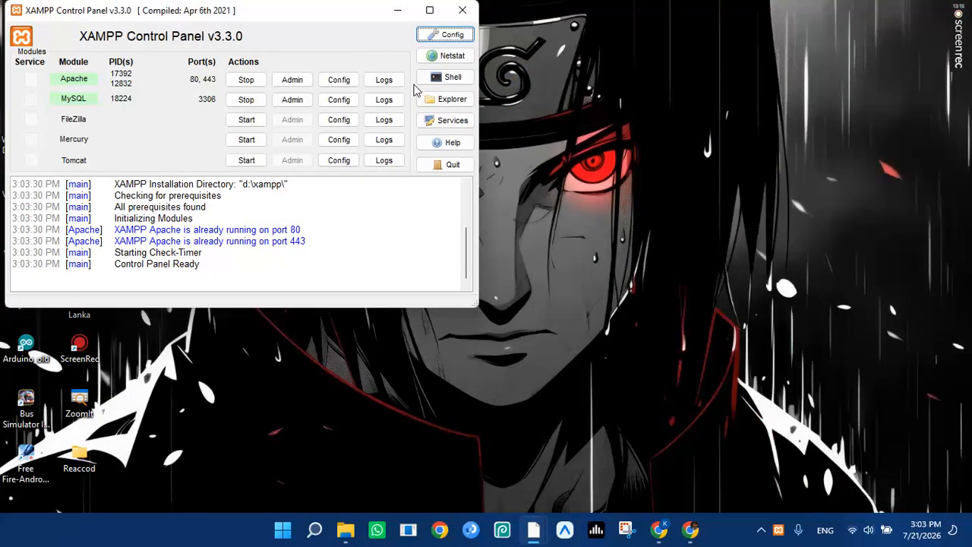
pyautogui.click(457, 100)
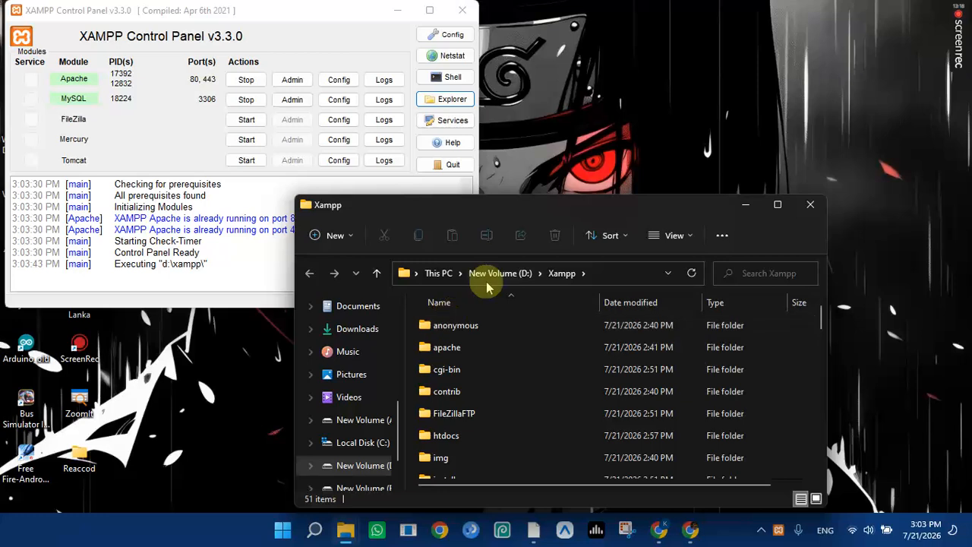
pyautogui.click(752, 199)
pyautogui.scroll(-1, 227, 424)
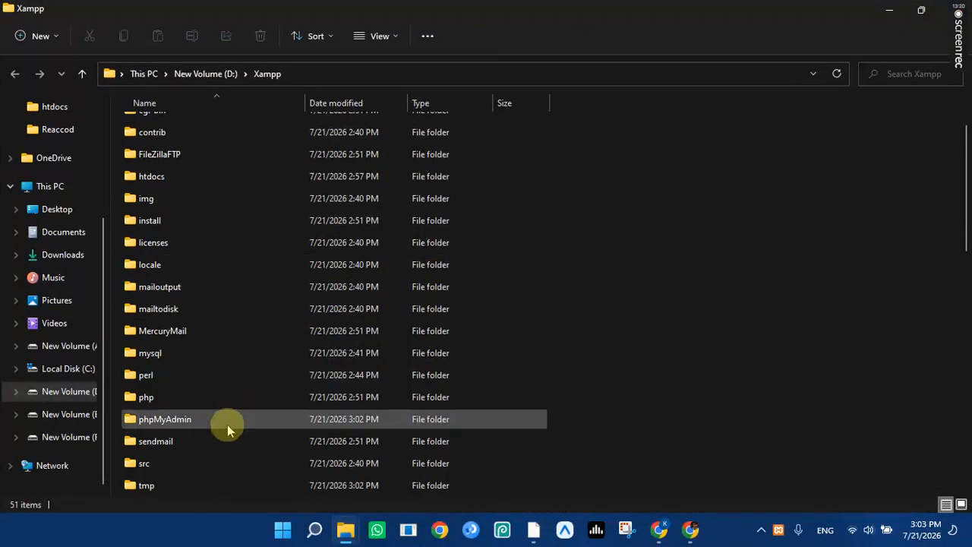
# Open the D:\Xampp\phpMyAdmin folder and open its config.inc file in a text editor.
pyautogui.doubleClick(189, 426)
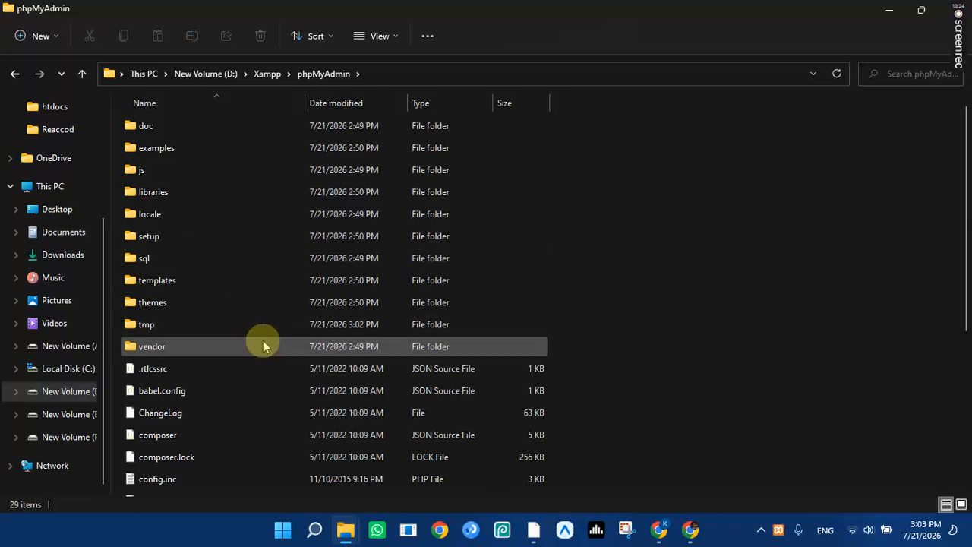
pyautogui.scroll(-1, 263, 346)
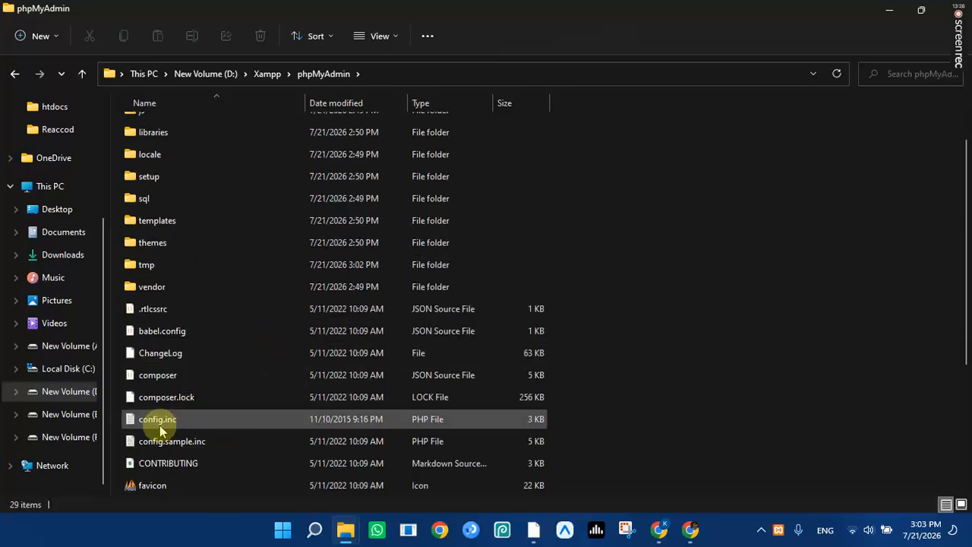
pyautogui.scroll(-2, 186, 429)
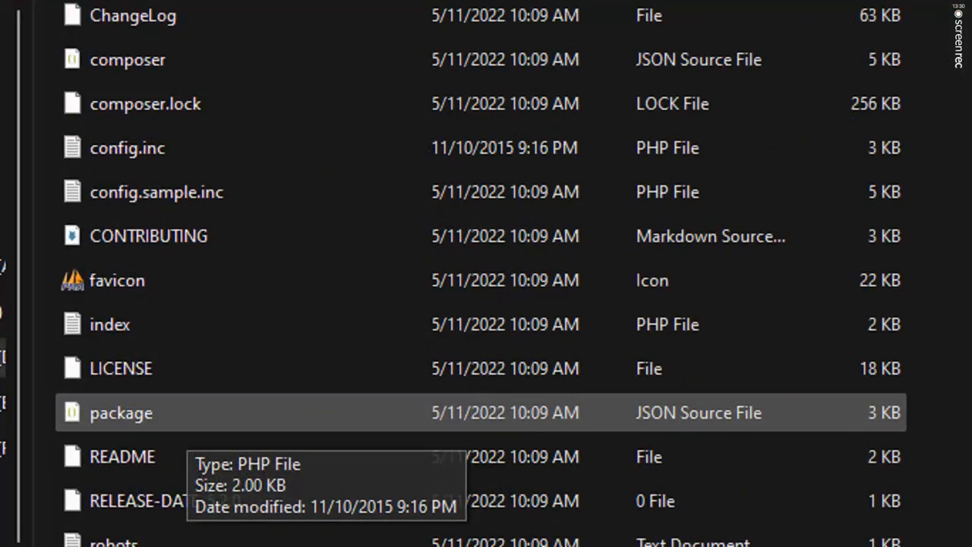
pyautogui.click(187, 424)
pyautogui.moveTo(198, 197)
pyautogui.mouseDown()
pyautogui.moveTo(147, 157)
pyautogui.moveTo(3, 190)
pyautogui.moveTo(223, 48)
pyautogui.moveTo(176, 182)
pyautogui.mouseUp()
pyautogui.click(221, 203)
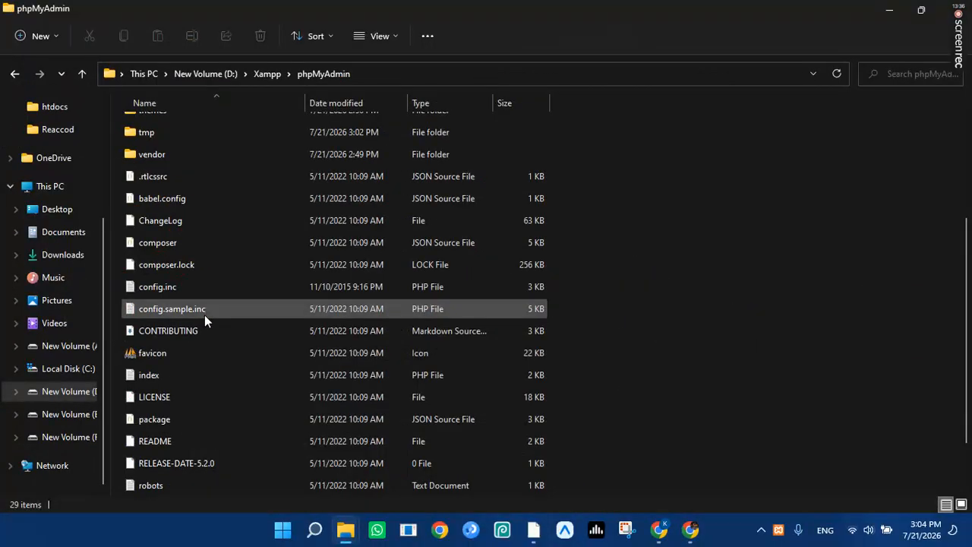
pyautogui.click(232, 296)
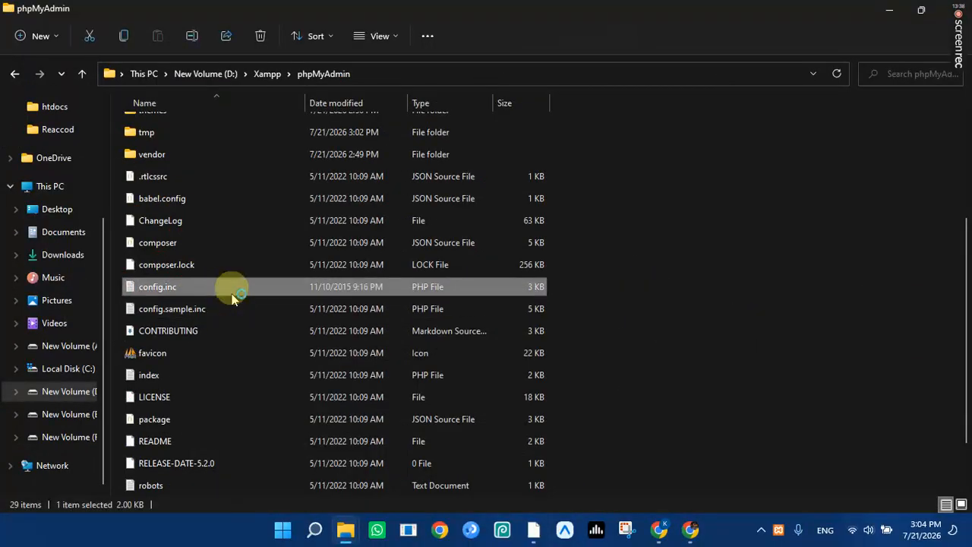
pyautogui.doubleClick(233, 292)
# Review config.inc's login settings: user root with an empty password.
pyautogui.scroll(-2, 238, 214)
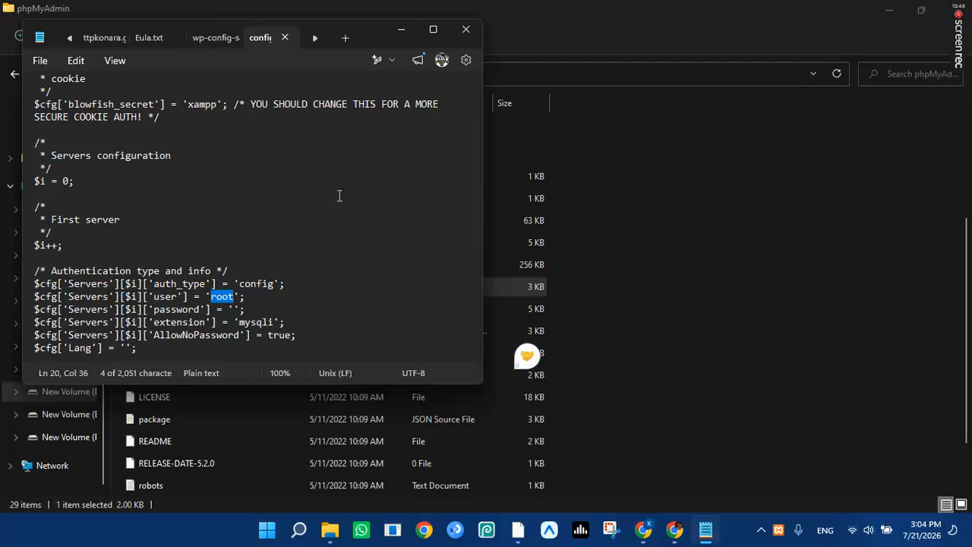
pyautogui.scroll(-2, 340, 196)
pyautogui.click(323, 191)
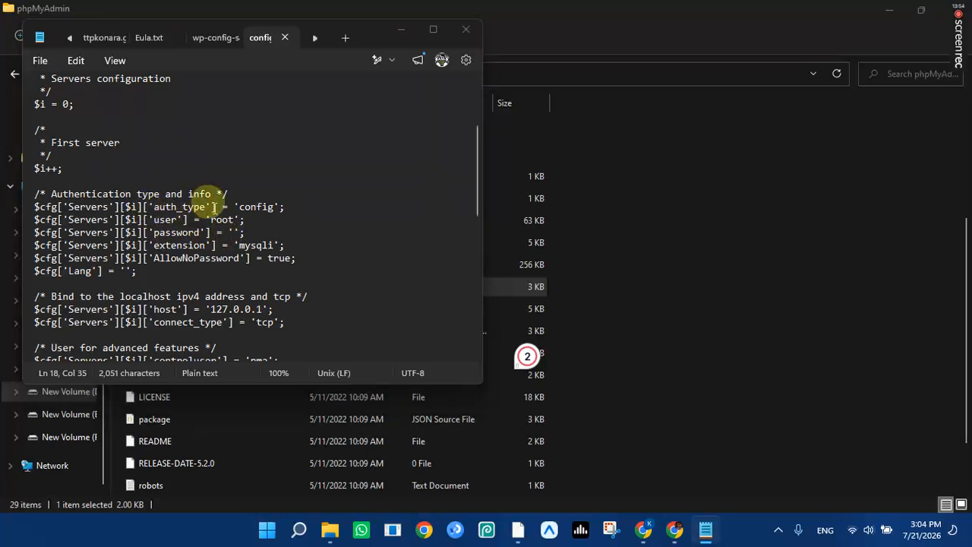
# Close config.inc without changes, close File Explorer and minimize the XAMPP Control Panel.
pyautogui.click(465, 30)
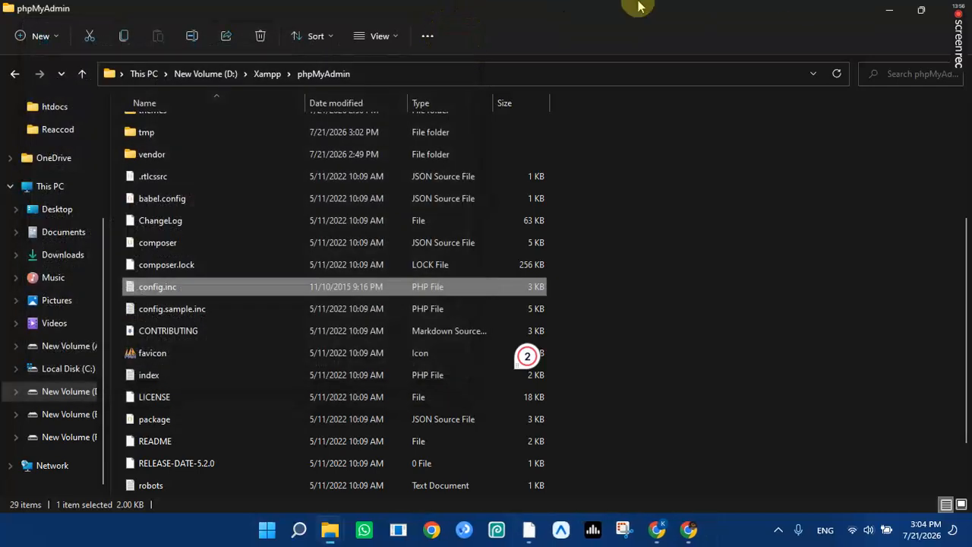
pyautogui.click(950, 11)
pyautogui.click(414, 9)
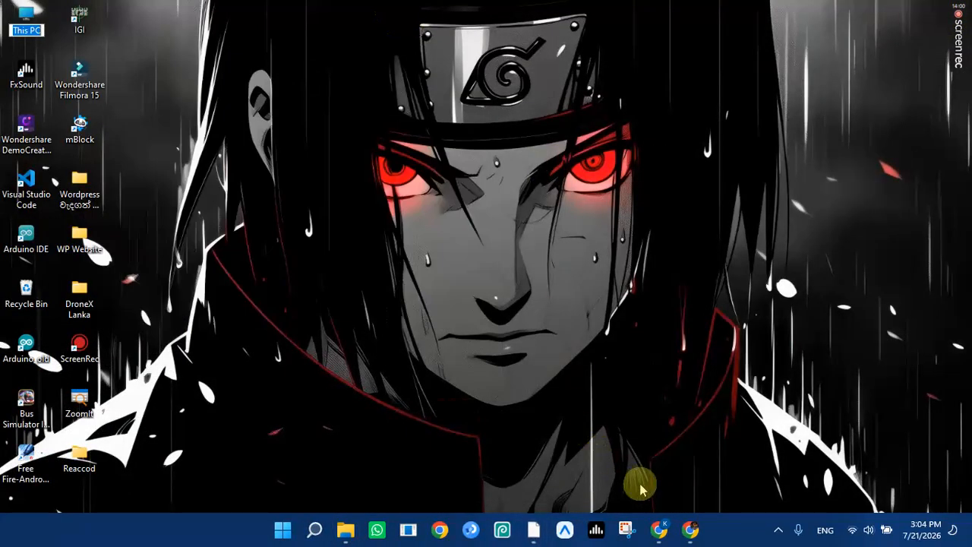
# Bring back the Chrome window with the WordPress database setup form.
pyautogui.click(690, 530)
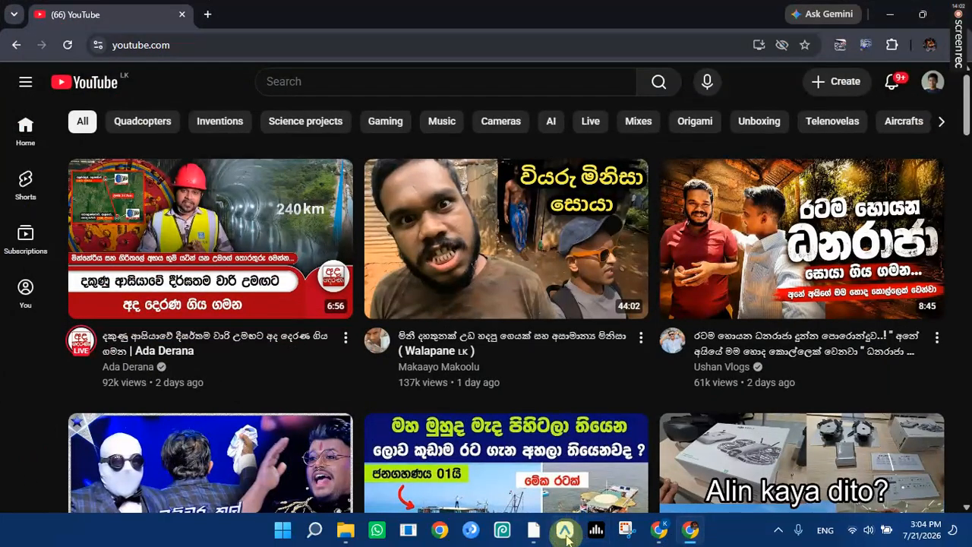
pyautogui.click(890, 13)
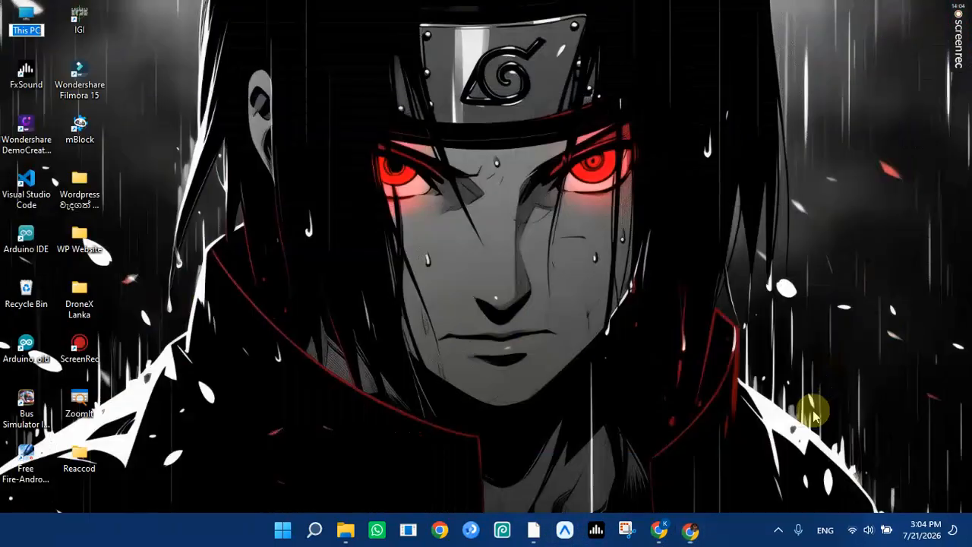
pyautogui.click(659, 530)
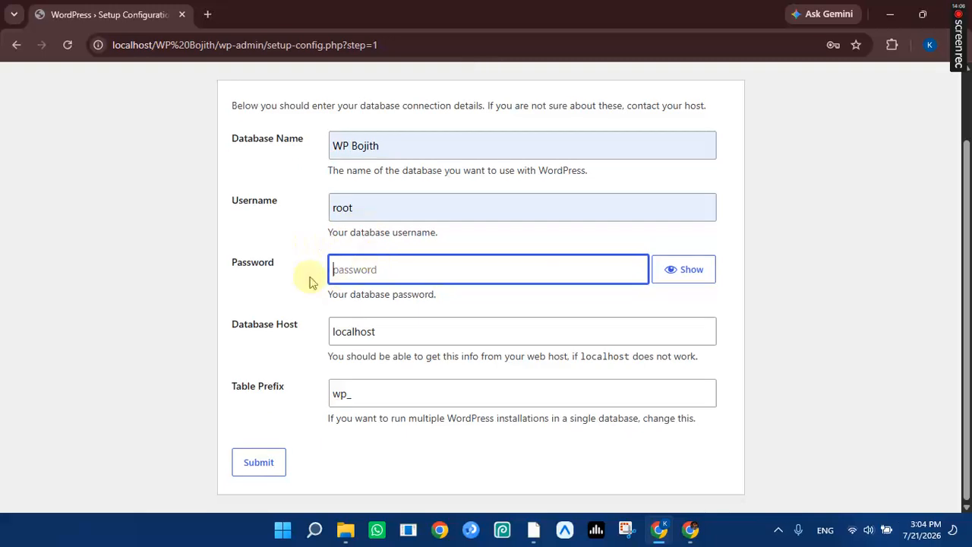
# Submit the database connection details and run the WordPress installation.
pyautogui.click(262, 469)
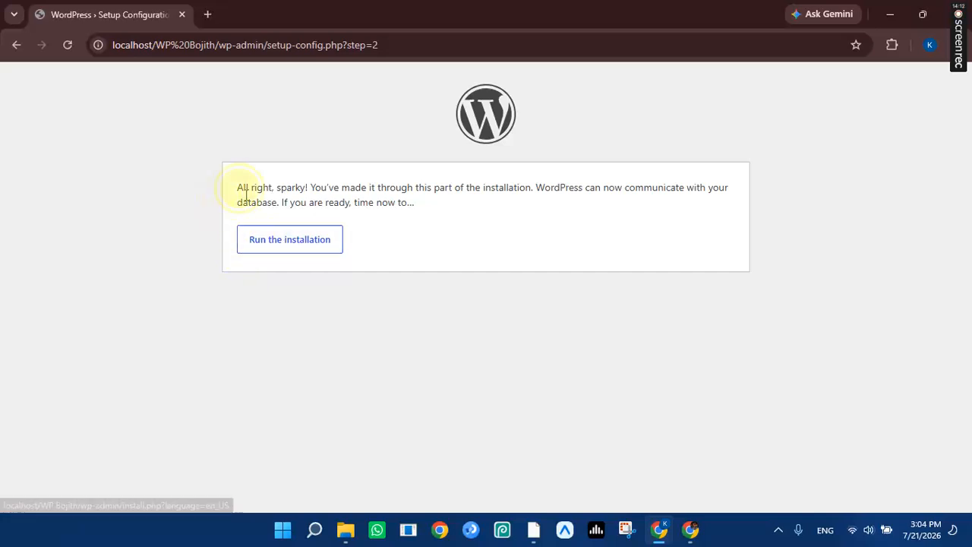
pyautogui.moveTo(238, 199); pyautogui.dragTo(689, 210)
pyautogui.click(496, 250)
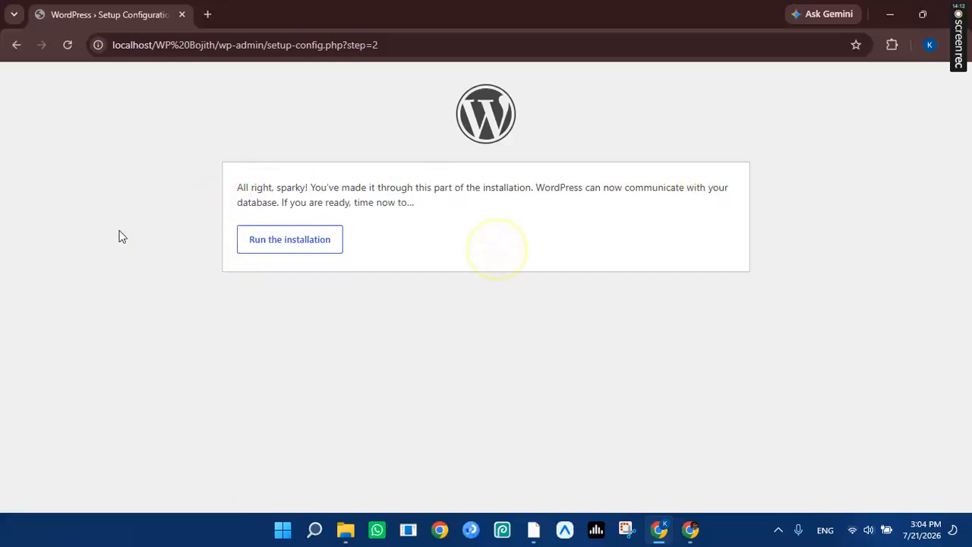
pyautogui.click(304, 251)
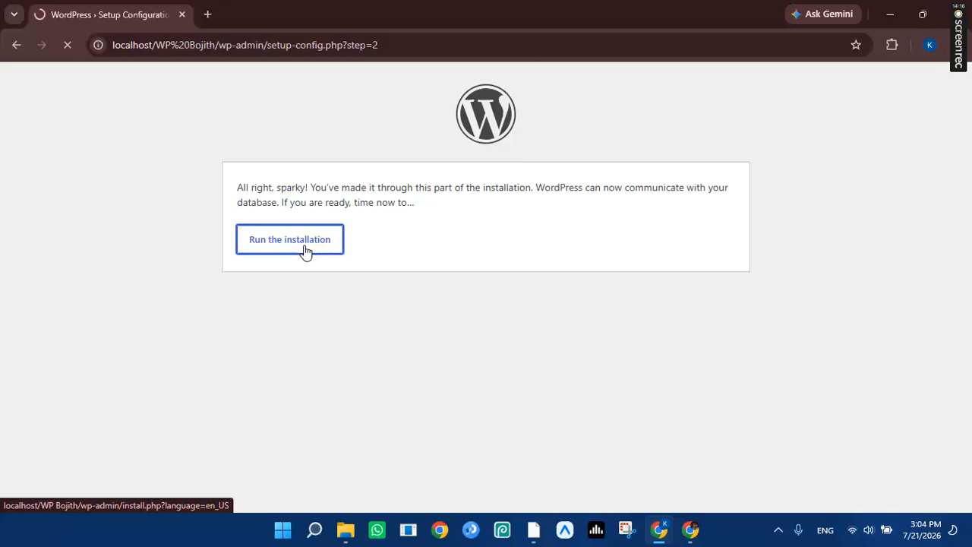
pyautogui.click(305, 251)
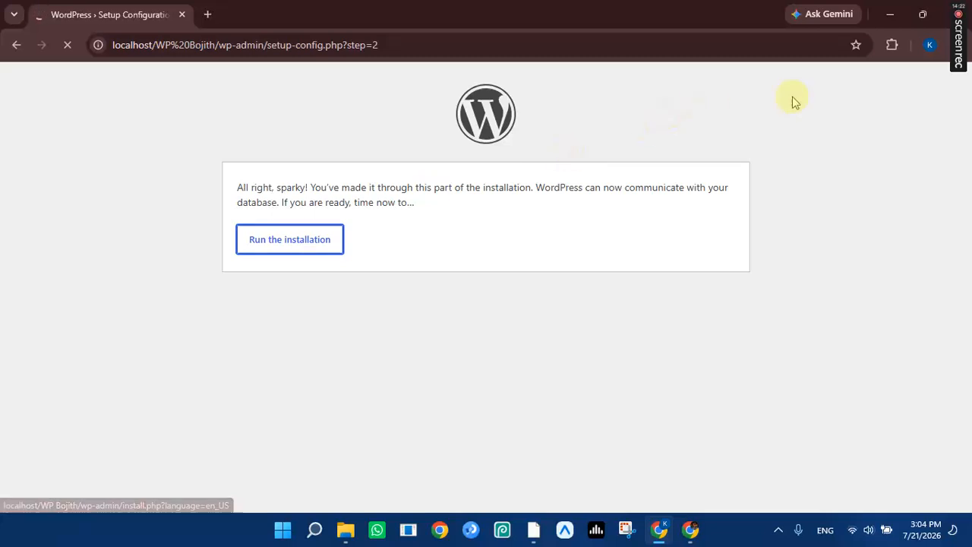
pyautogui.scroll(-2, 749, 276)
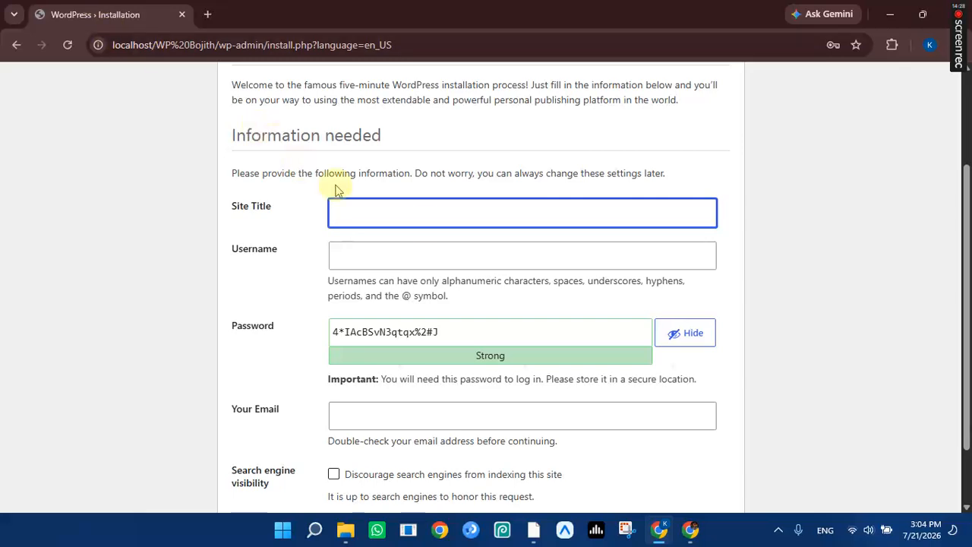
# Fill the Site Title from its saved suggestion and set the username to root.
pyautogui.click(413, 216)
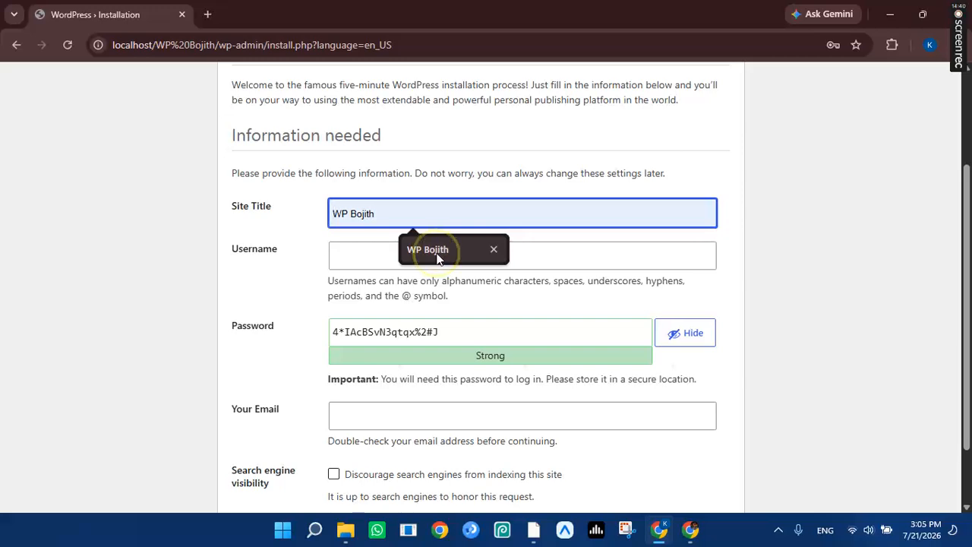
pyautogui.click(437, 259)
pyautogui.click(405, 258)
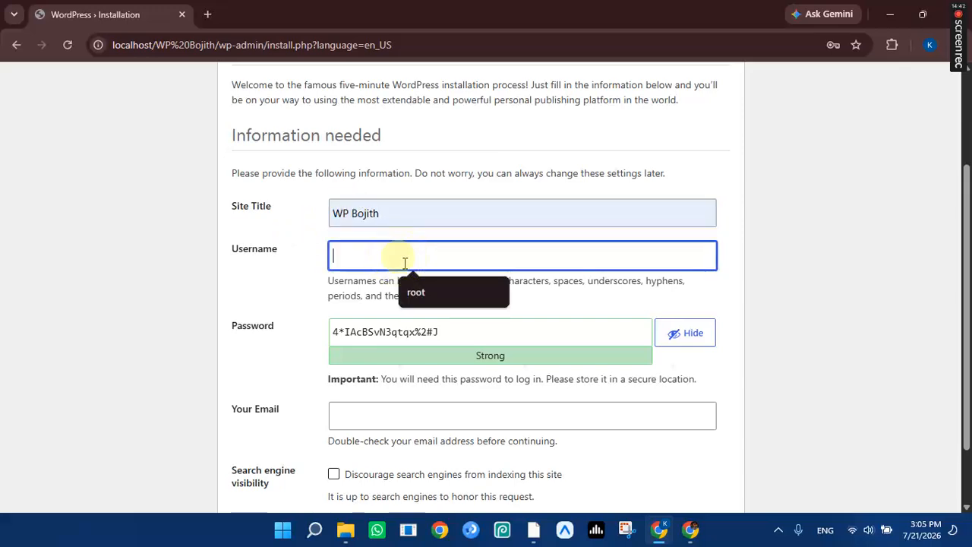
pyautogui.click(438, 291)
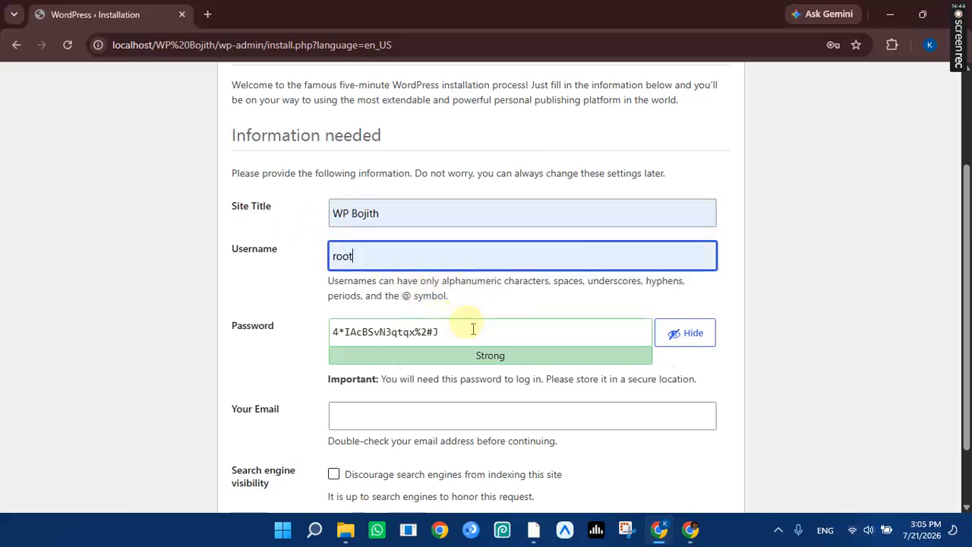
# Replace the generated password with a custom one.
pyautogui.moveTo(473, 328); pyautogui.dragTo(321, 332)
pyautogui.press('BackSpace')
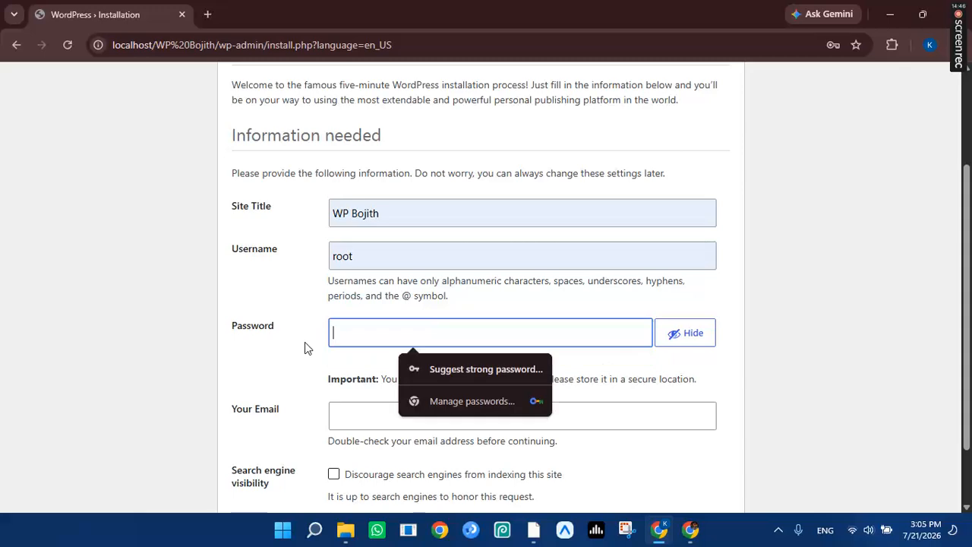
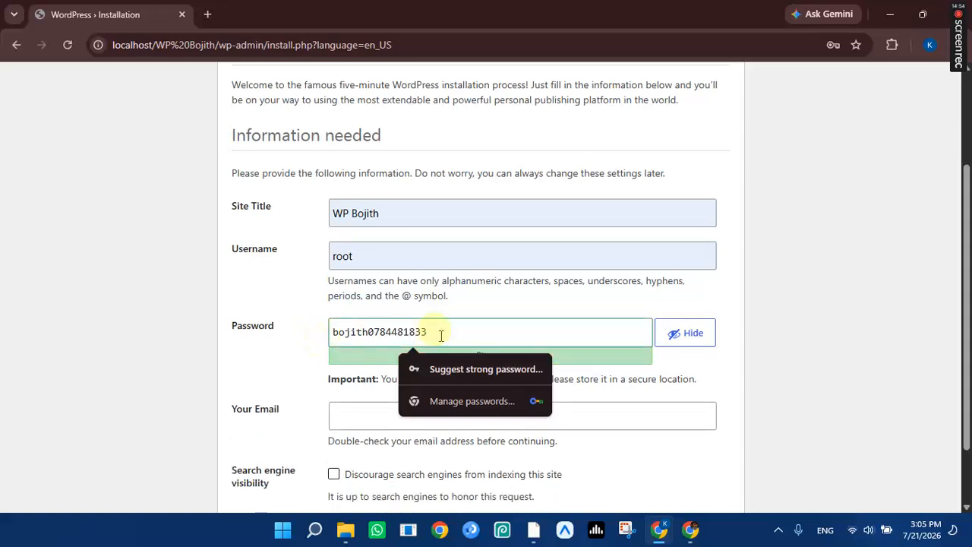
# Fill in the admin e-mail from the autofill suggestion and review the form.
pyautogui.scroll(-1, 373, 354)
pyautogui.click(373, 344)
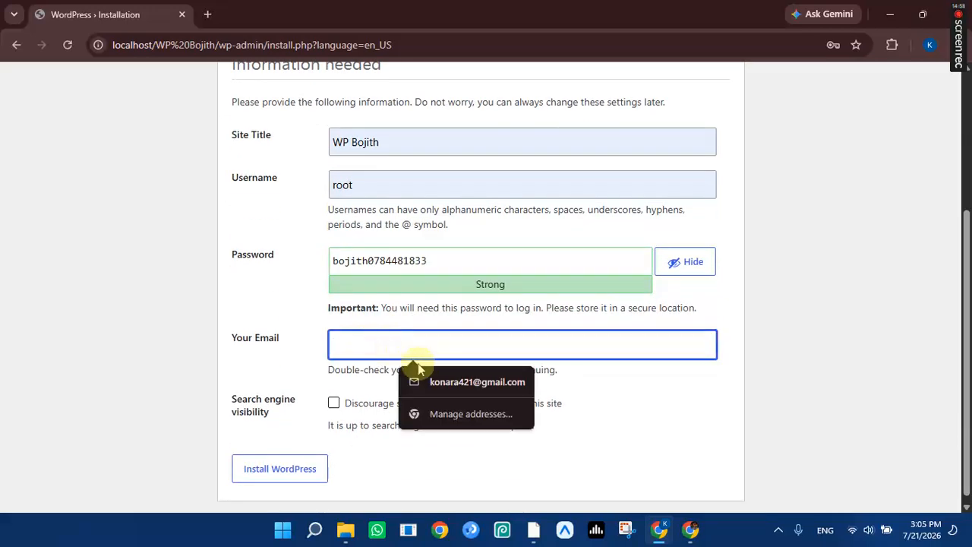
pyautogui.click(460, 382)
pyautogui.click(930, 45)
pyautogui.click(948, 99)
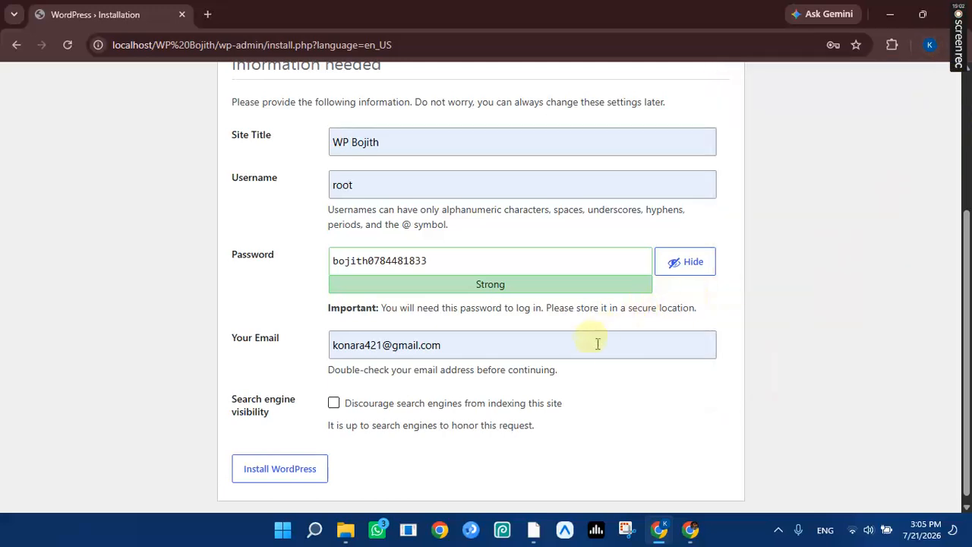
pyautogui.scroll(2, 332, 407)
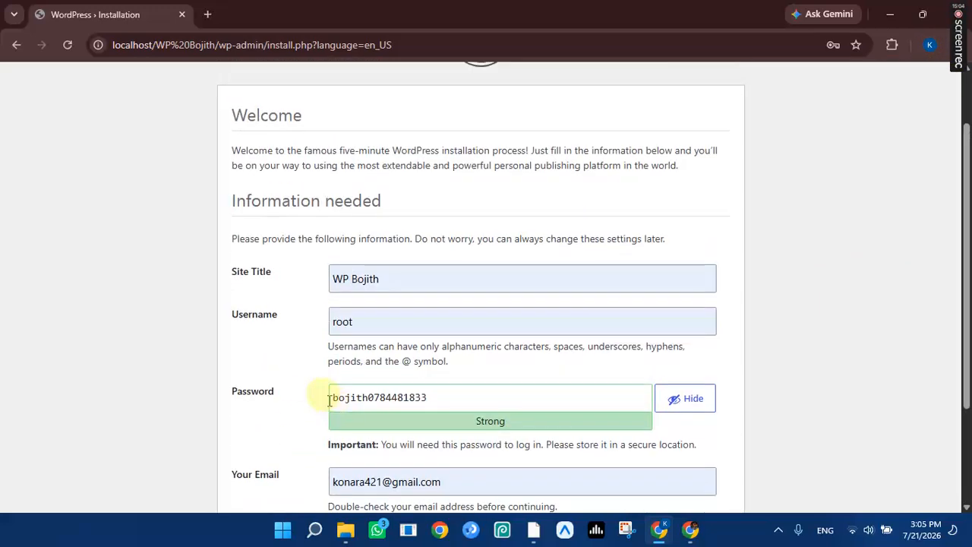
pyautogui.scroll(1, 321, 401)
pyautogui.scroll(-3, 310, 410)
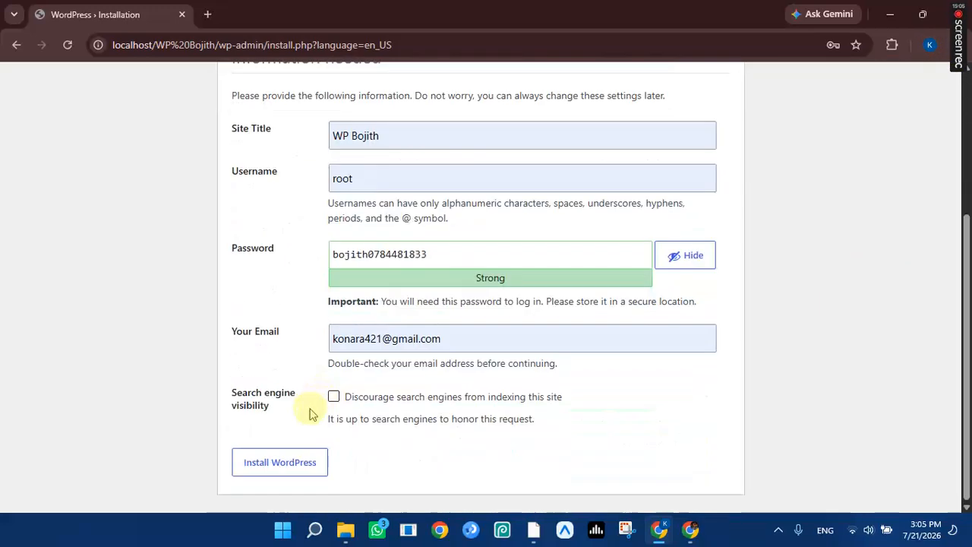
# Install WordPress, then log in as root with the password revealed and Remember Me ticked.
pyautogui.click(279, 470)
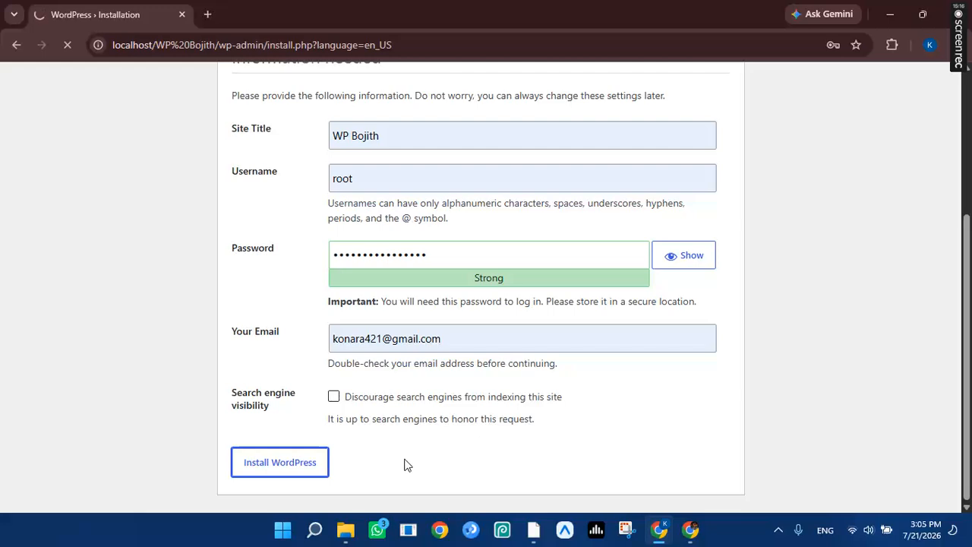
pyautogui.click(271, 453)
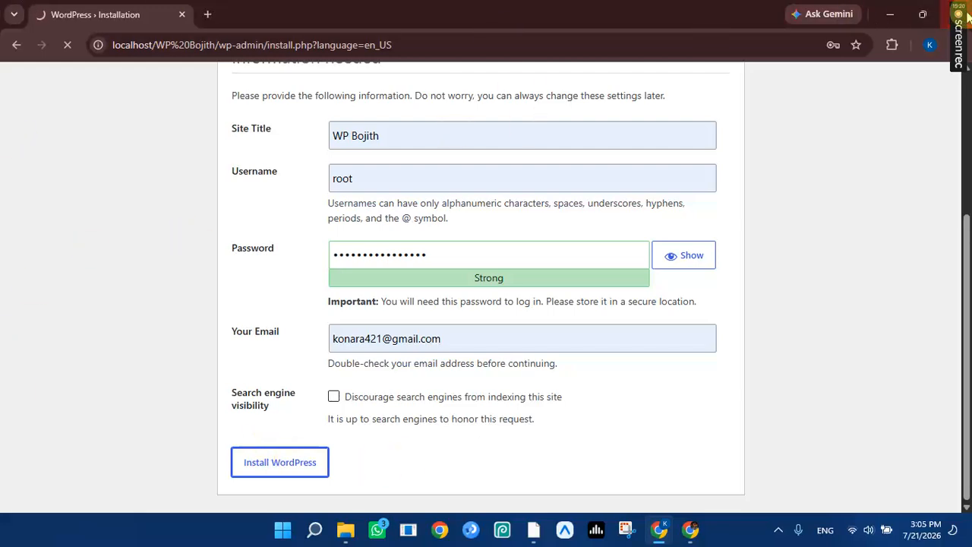
pyautogui.moveTo(962, 68)
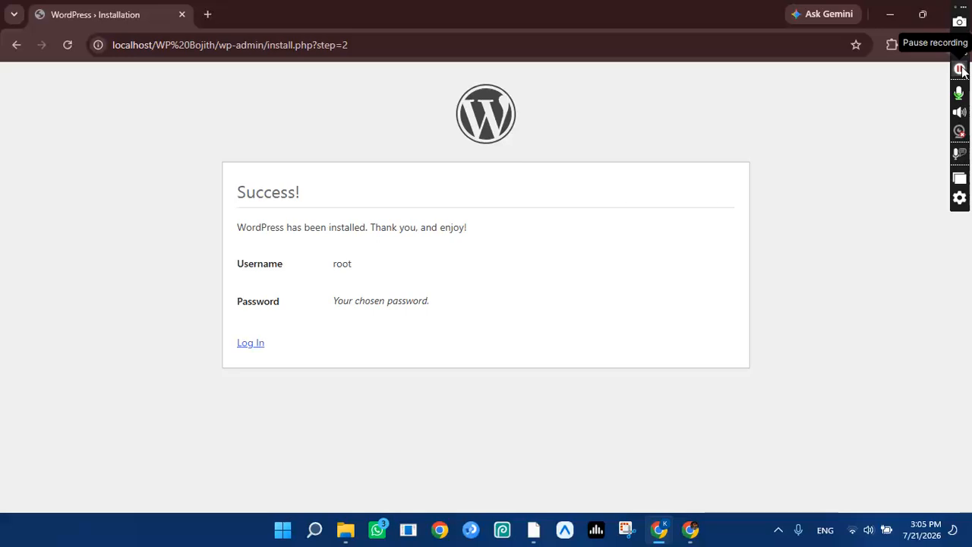
pyautogui.click(249, 346)
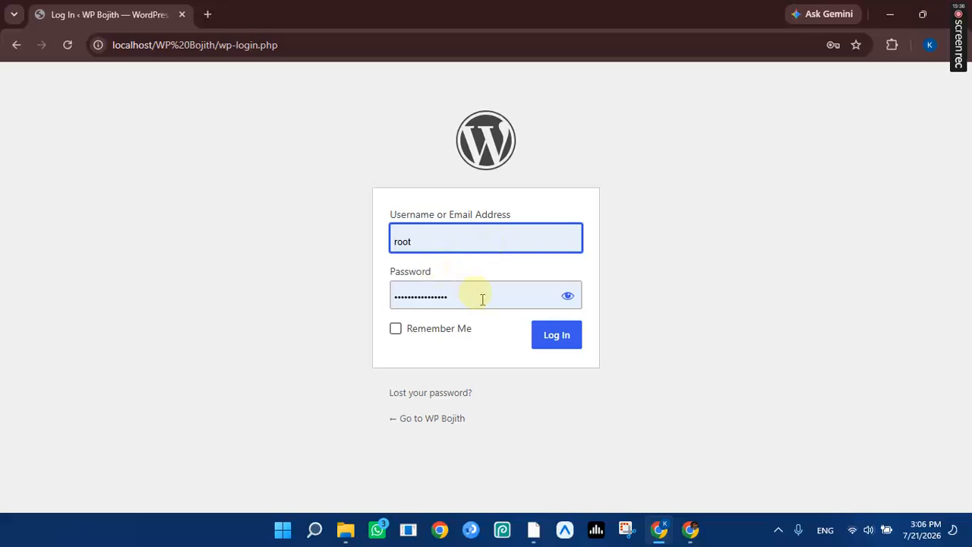
pyautogui.click(569, 296)
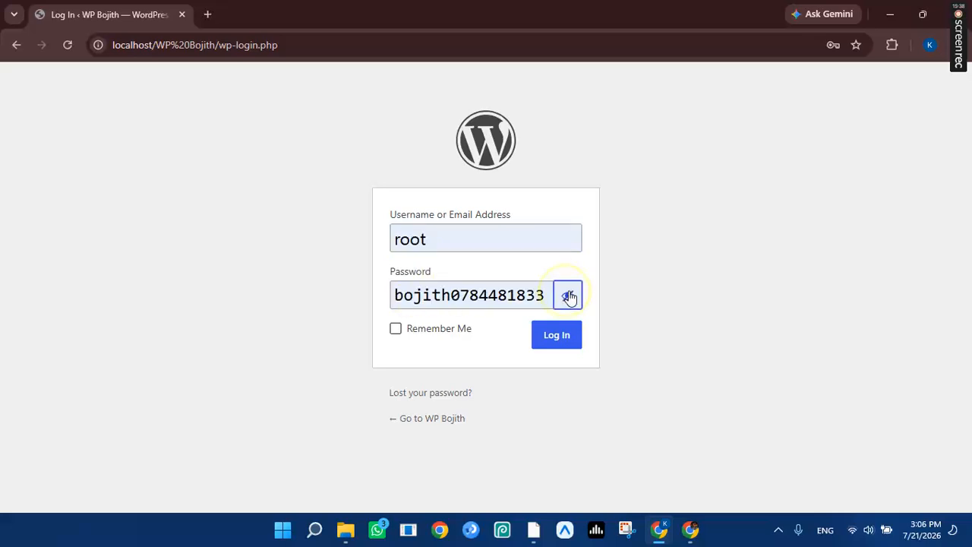
pyautogui.click(396, 331)
pyautogui.click(547, 341)
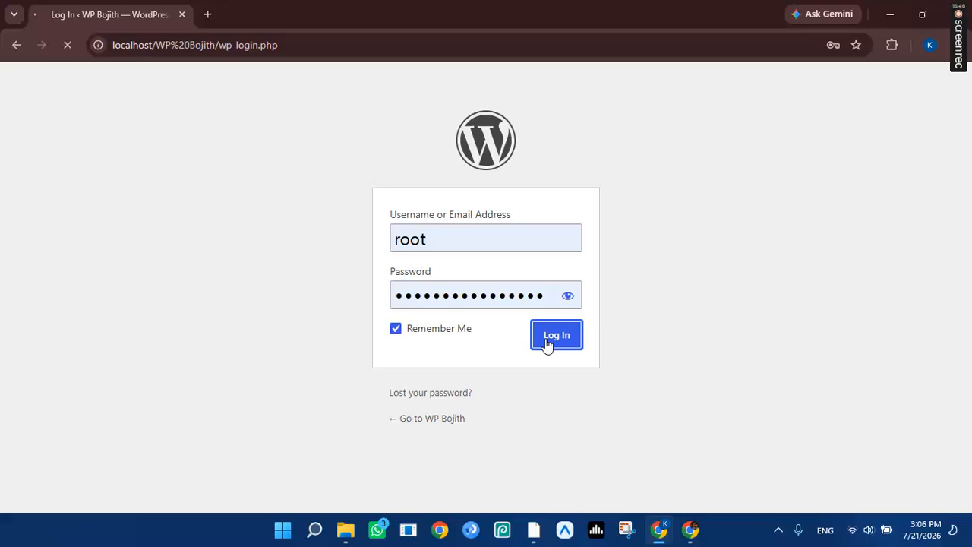
pyautogui.moveTo(960, 41)
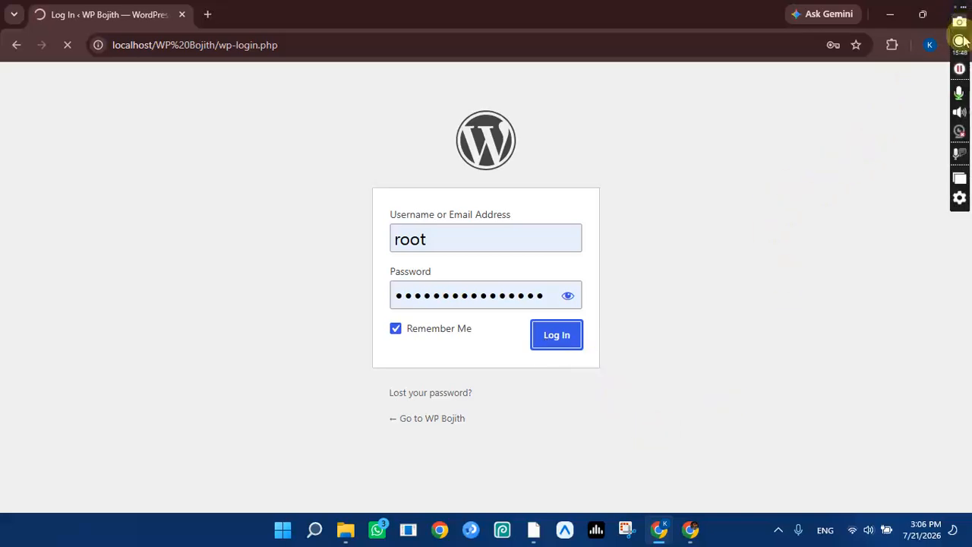
pyautogui.click(961, 75)
# Scroll through the Dashboard and dismiss the Welcome to WordPress panel.
pyautogui.click(960, 74)
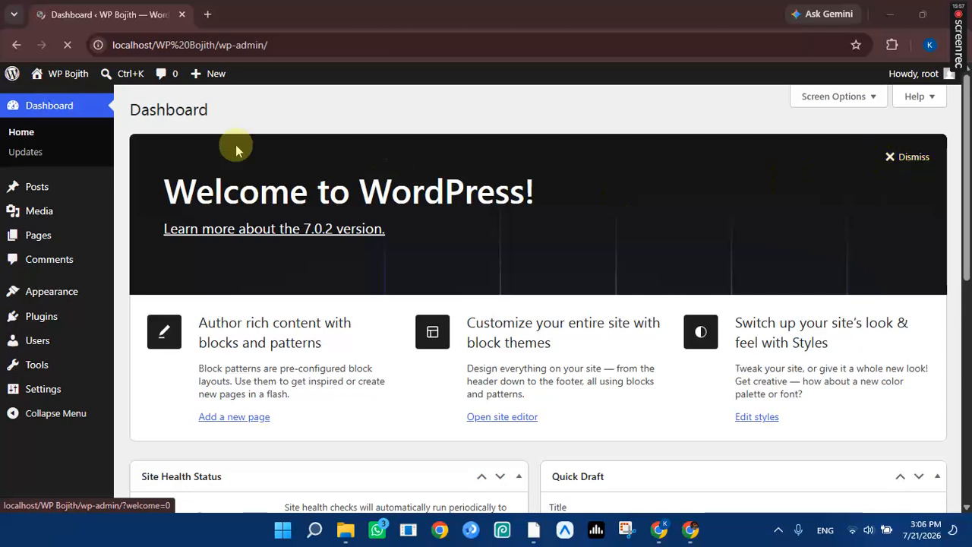
pyautogui.scroll(-3, 538, 250)
pyautogui.scroll(3, 828, 159)
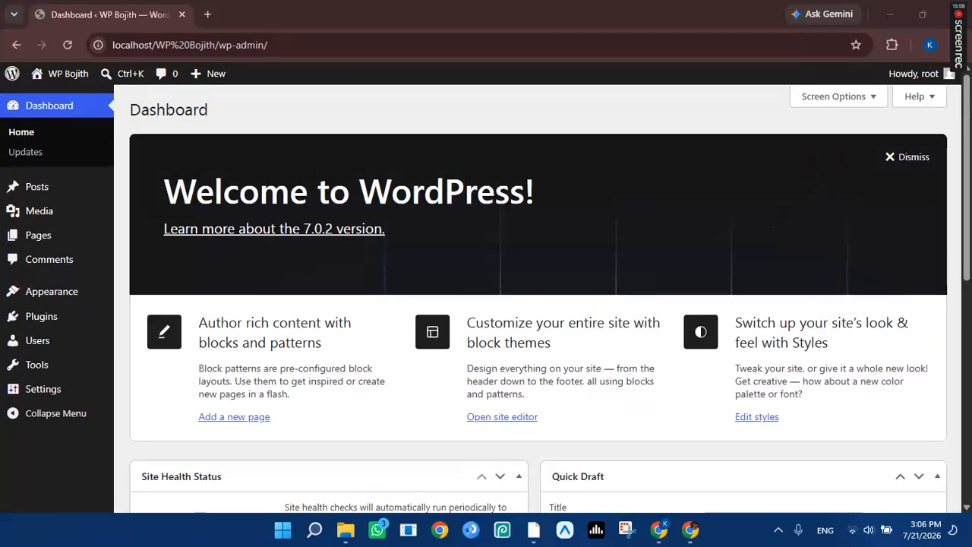
pyautogui.scroll(-5, 575, 249)
pyautogui.scroll(5, 332, 238)
pyautogui.scroll(-2, 835, 182)
pyautogui.scroll(2, 942, 137)
pyautogui.click(887, 158)
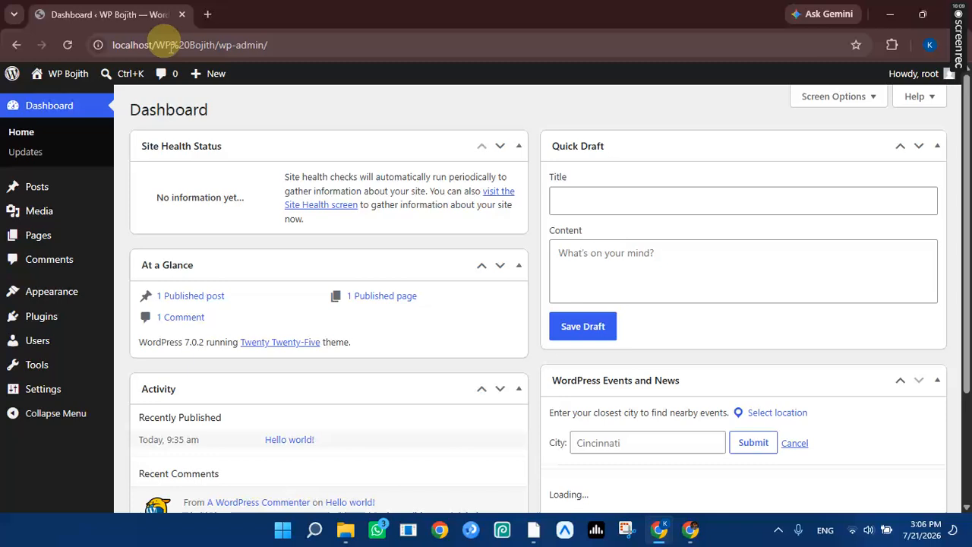
# Select the site's base address localhost/WP%20Bojith in the address bar and open a new tab.
pyautogui.click(217, 45)
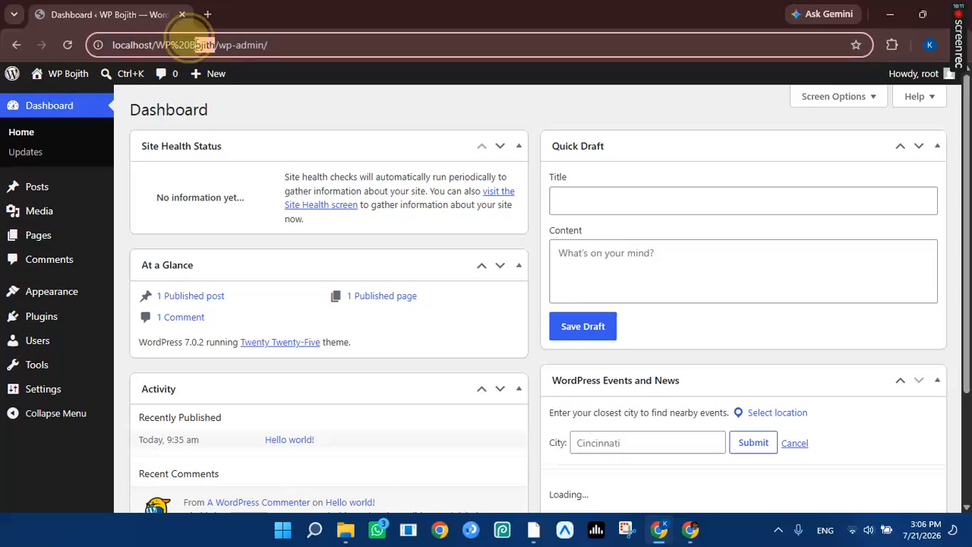
pyautogui.doubleClick(174, 47)
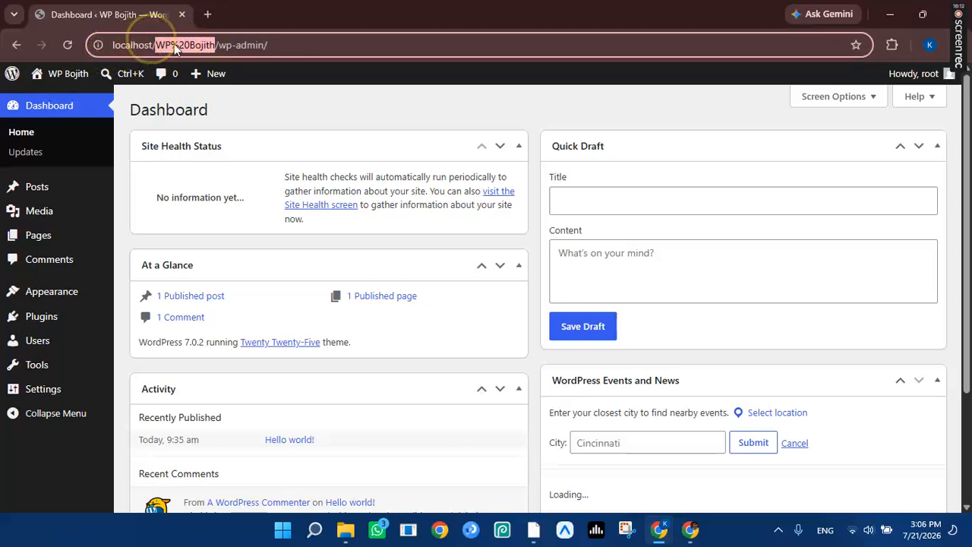
pyautogui.click(287, 44)
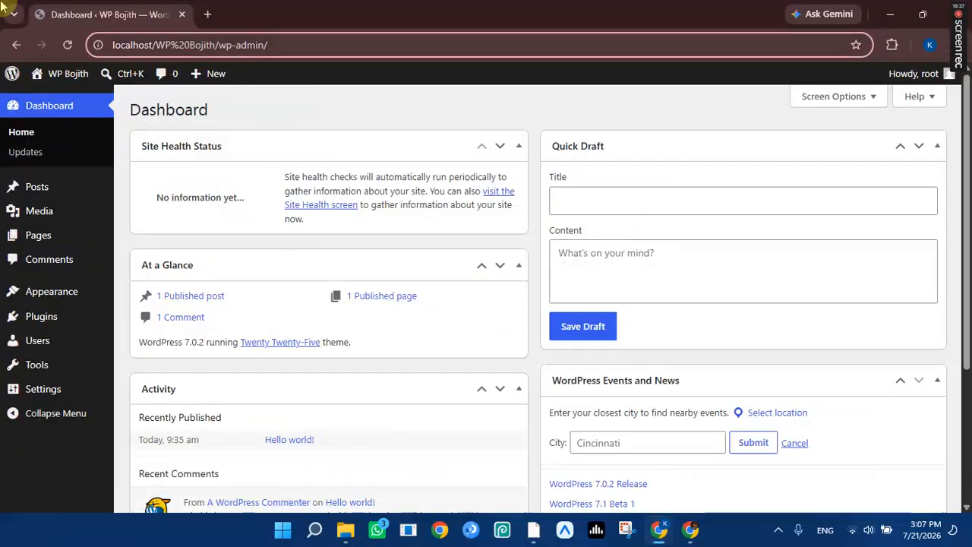
pyautogui.moveTo(215, 45); pyautogui.dragTo(112, 45)
pyautogui.hotkey('ctrl', 'c')
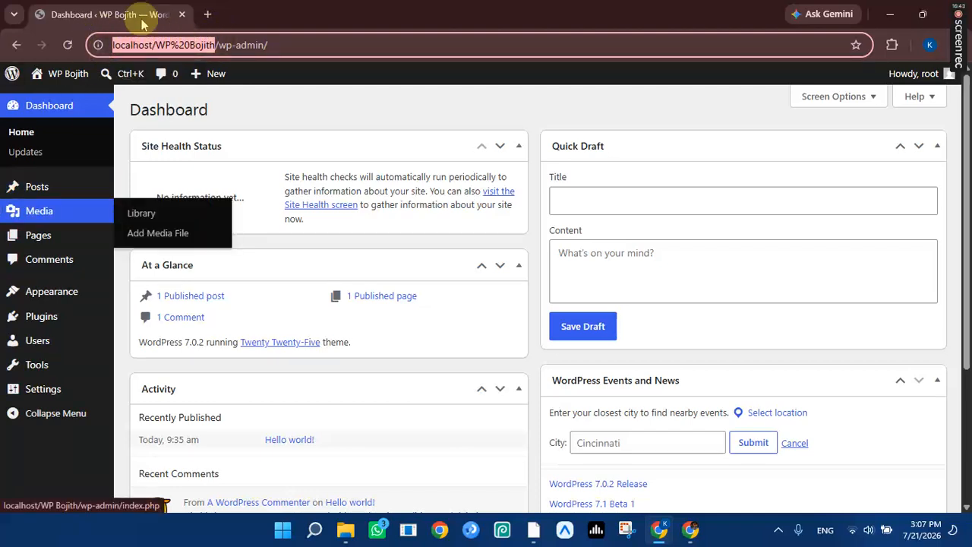
pyautogui.click(207, 13)
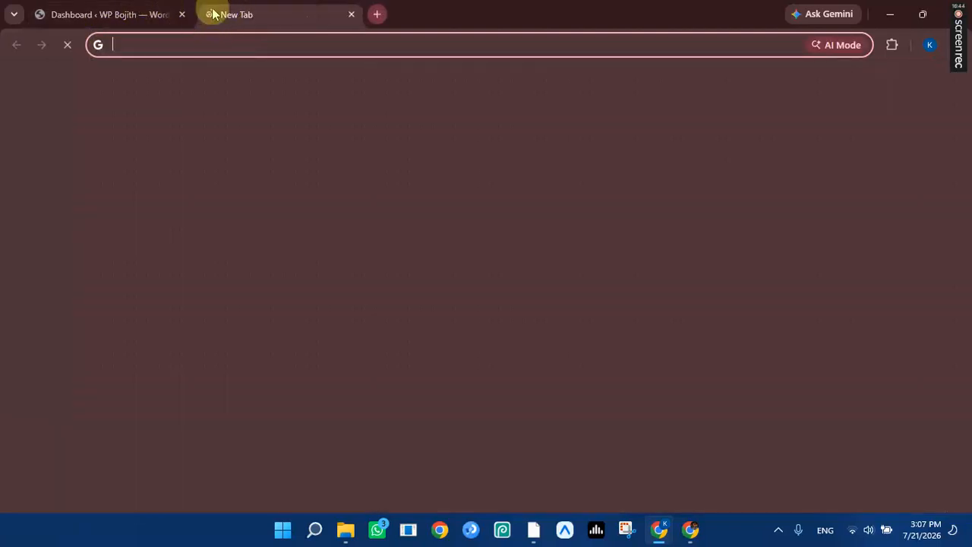
# Paste localhost/WP%20Bojith into the new tab to load the blog front page.
pyautogui.click(269, 51)
pyautogui.hotkey('ctrl', 'v')
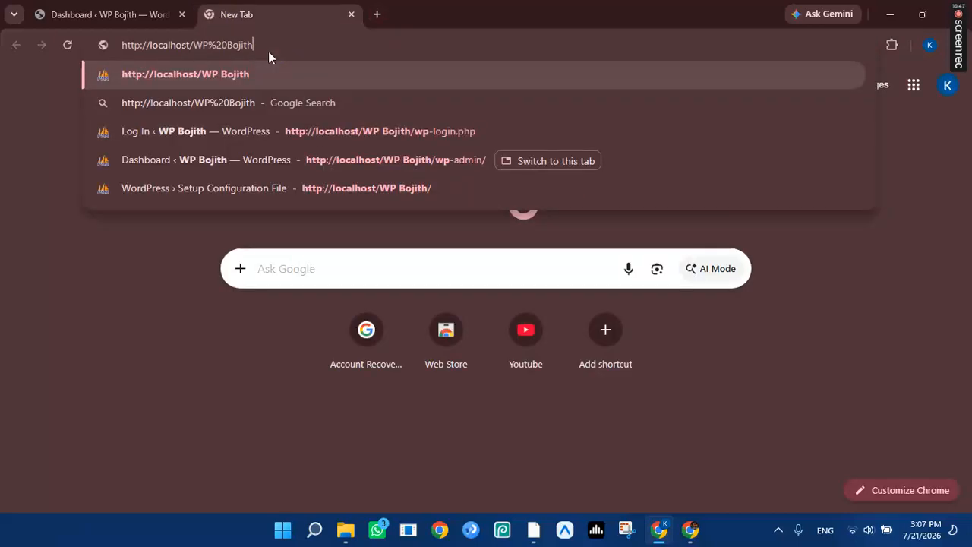
pyautogui.press('Return')
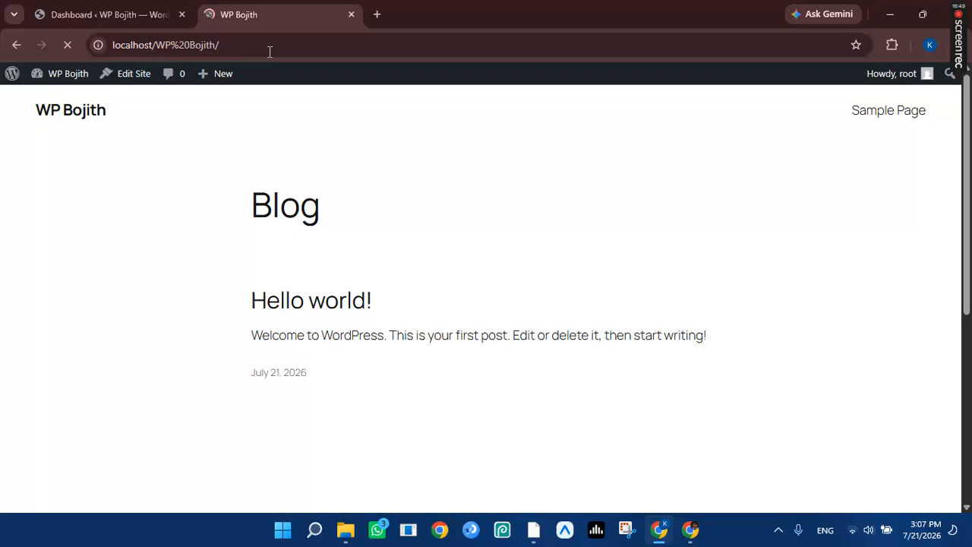
pyautogui.click(104, 13)
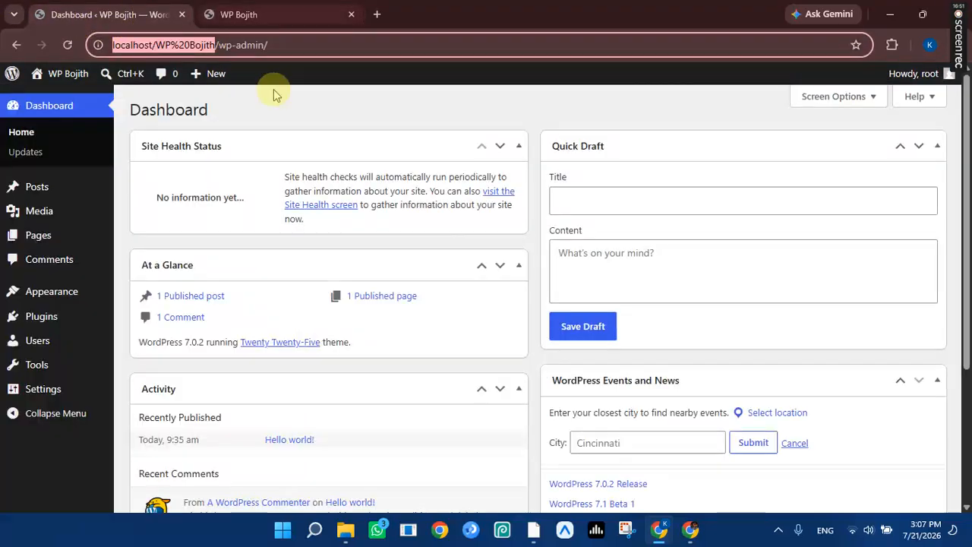
pyautogui.click(277, 16)
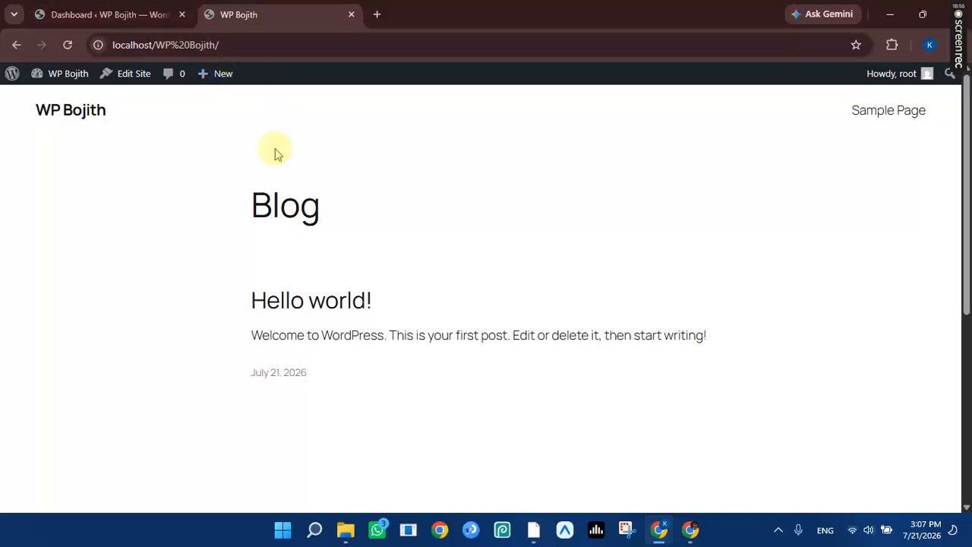
pyautogui.click(235, 52)
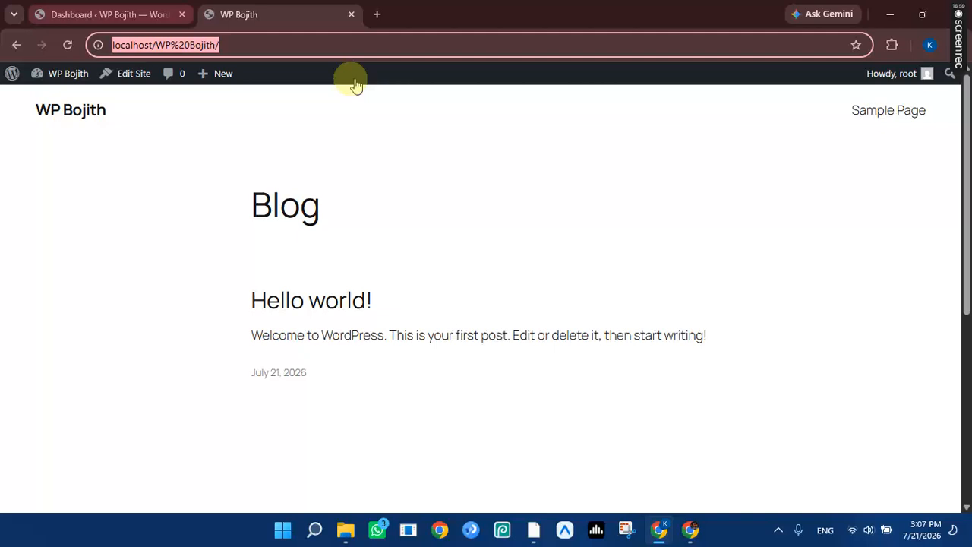
pyautogui.click(472, 264)
# Close the duplicate XAMPP Control Panel window and minimize the remaining one.
pyautogui.moveTo(529, 537)
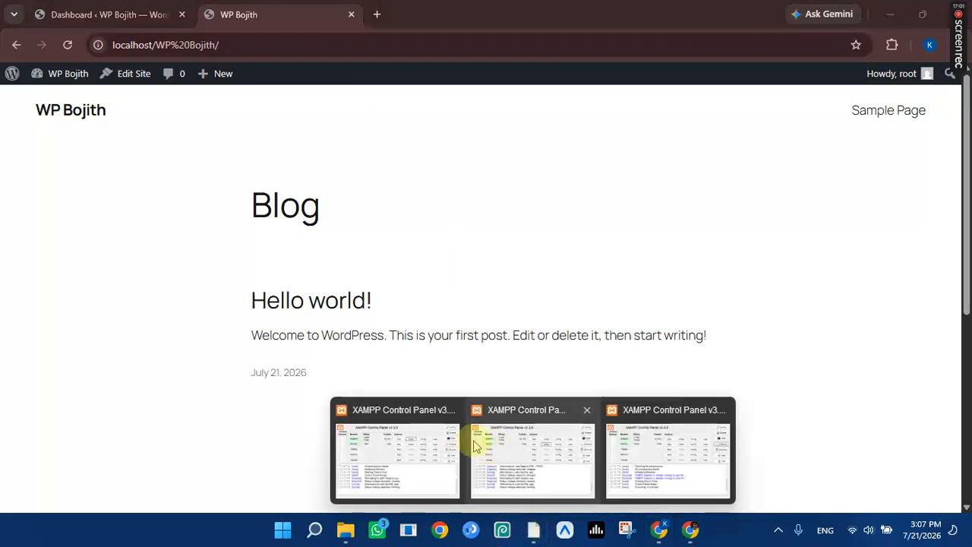
pyautogui.click(450, 411)
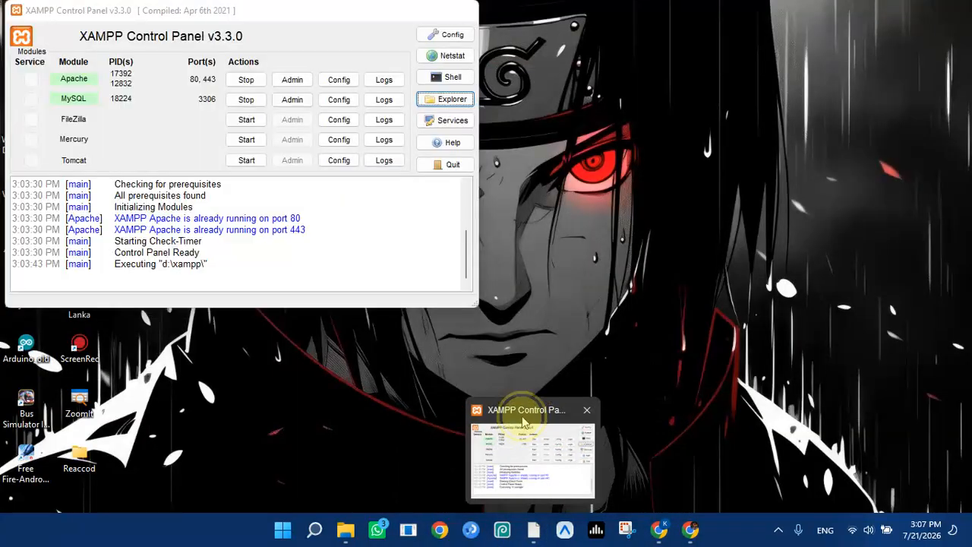
pyautogui.click(498, 425)
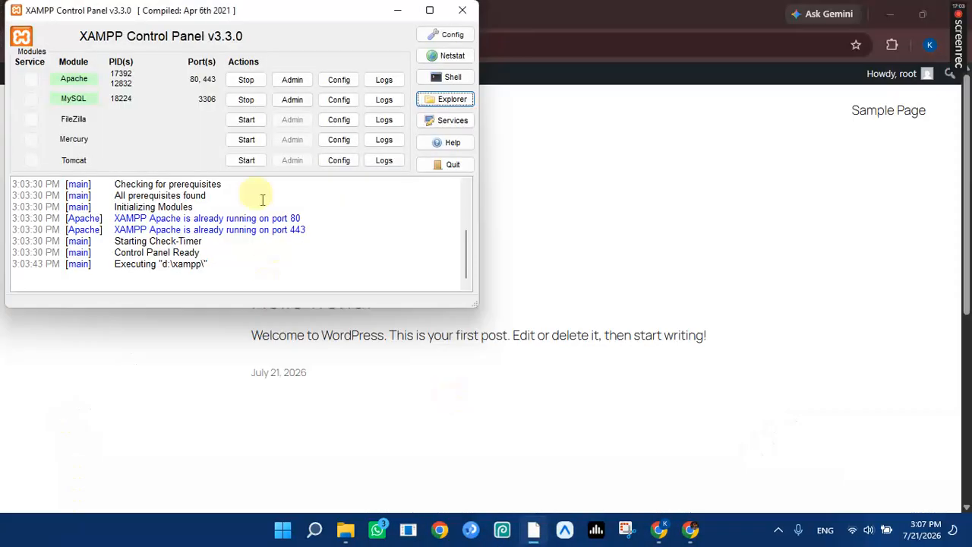
pyautogui.click(398, 11)
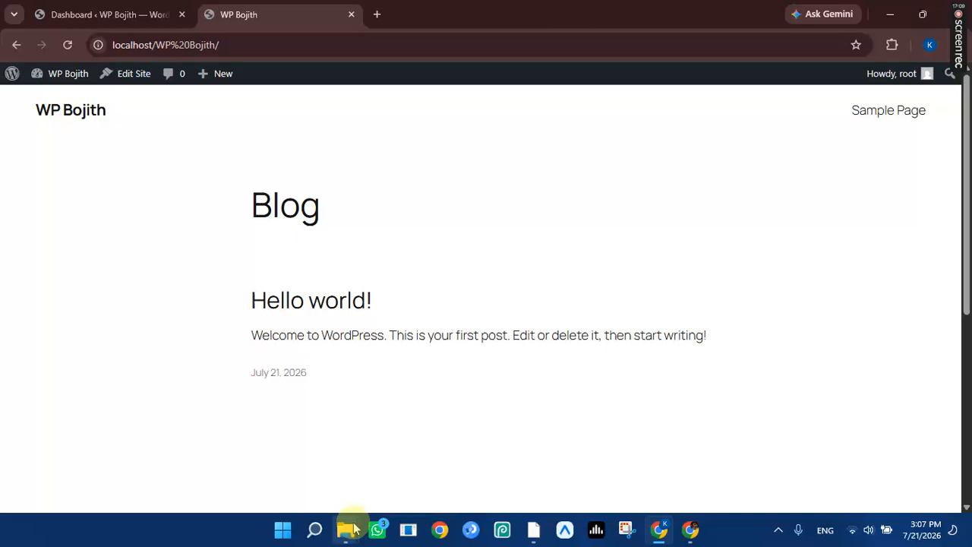
pyautogui.moveTo(347, 527)
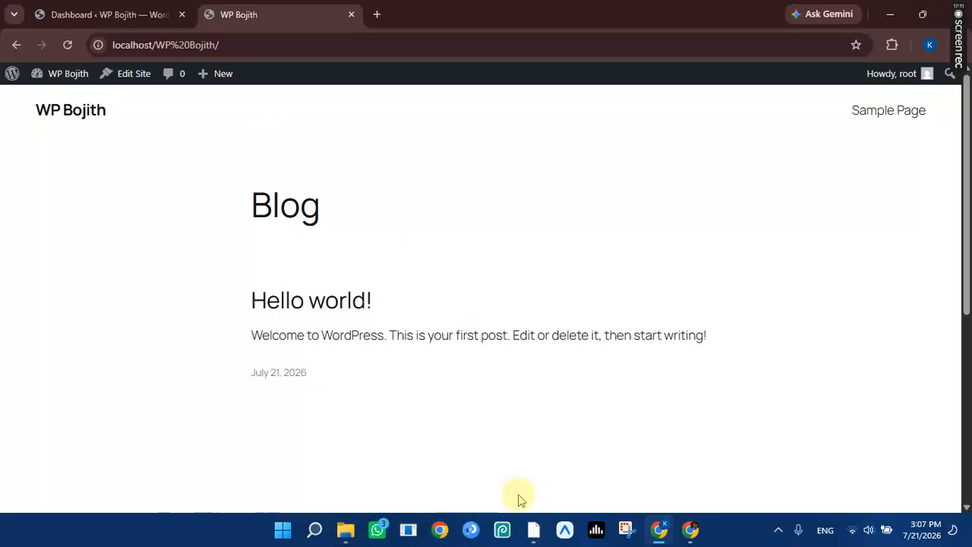
pyautogui.click(318, 530)
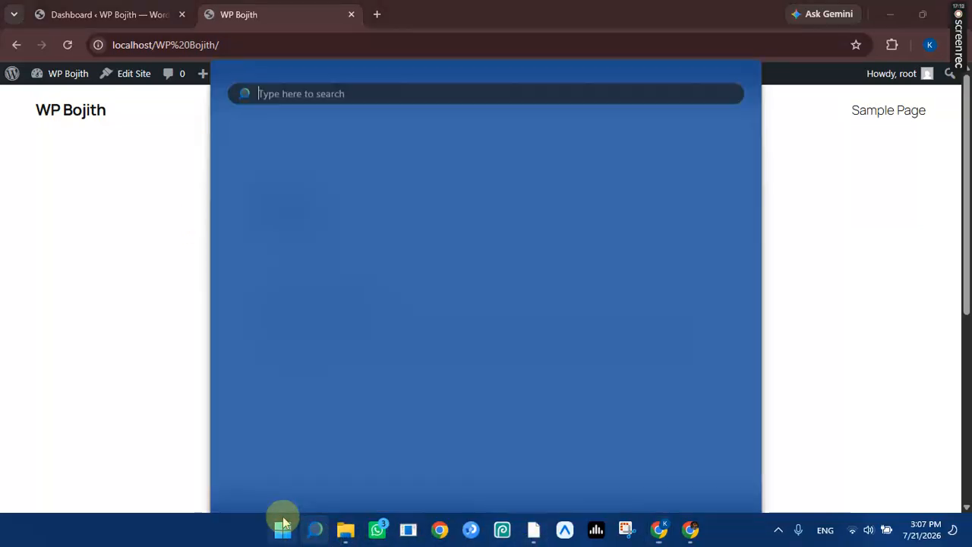
# Launch Edge maximized and load localhost/WP%20Bojith, showing the Hello world! post.
pyautogui.click(550, 424)
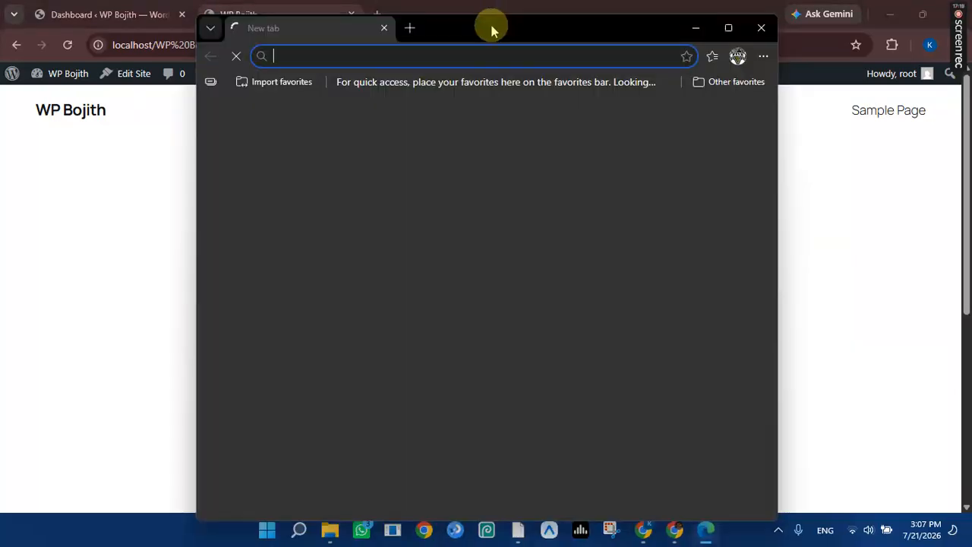
pyautogui.doubleClick(491, 28)
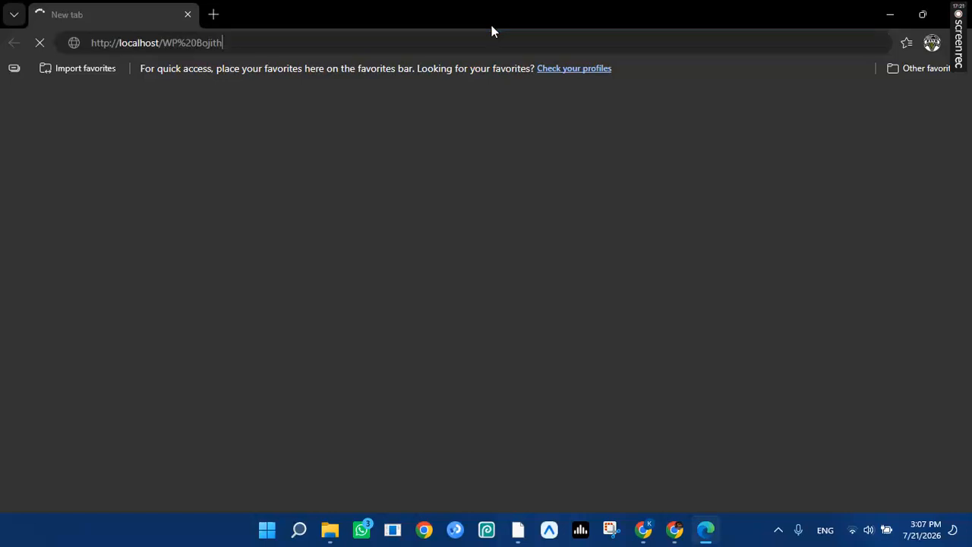
pyautogui.hotkey('ctrl', 'v')
pyautogui.press('Return')
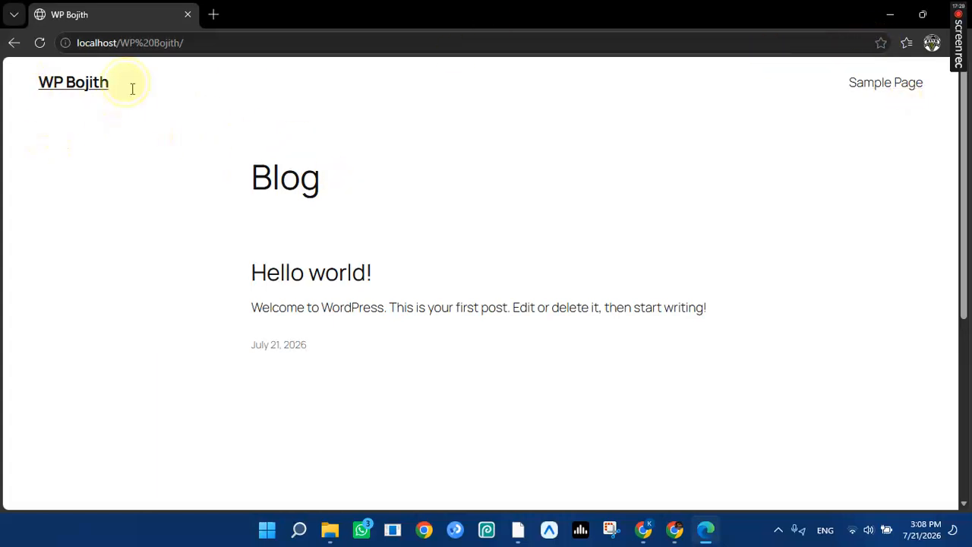
pyautogui.moveTo(33, 84); pyautogui.dragTo(916, 120)
pyautogui.moveTo(159, 228); pyautogui.dragTo(808, 350)
pyautogui.click(723, 477)
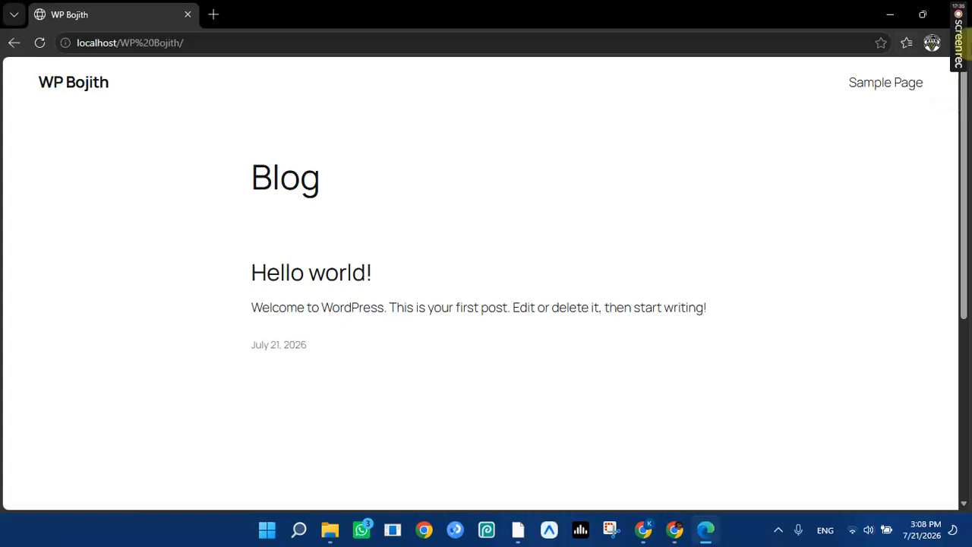
pyautogui.moveTo(962, 47)
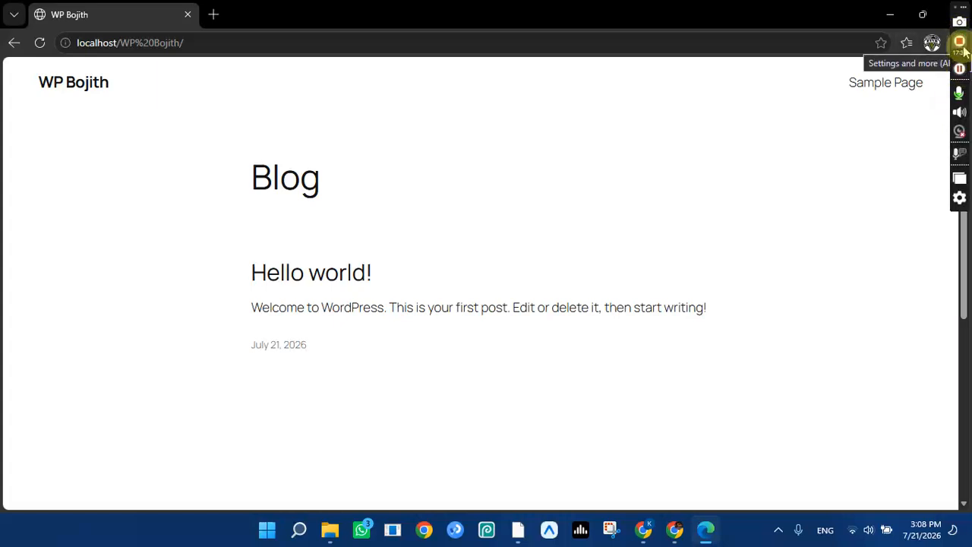